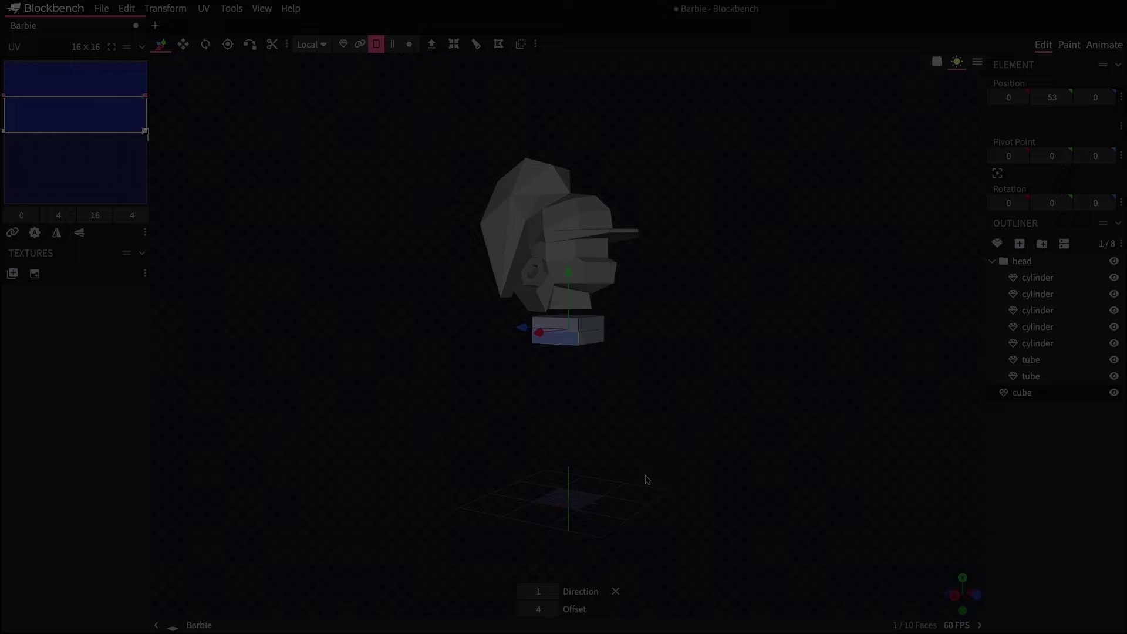
key(ctrl+n)
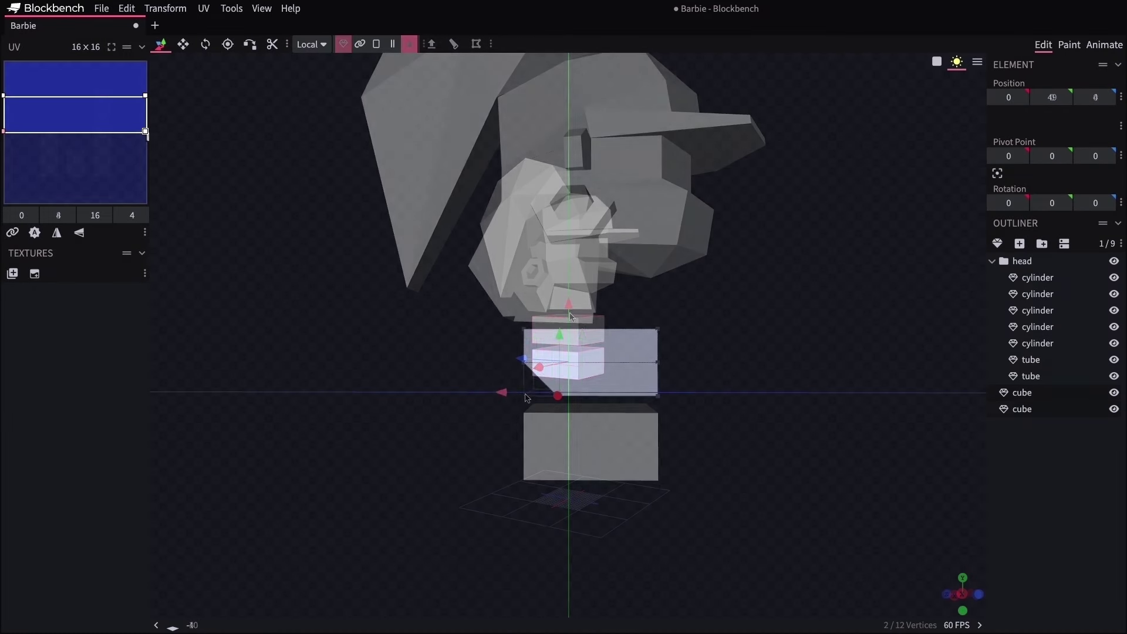
drag(542, 400, 686, 462)
drag(523, 438, 519, 411)
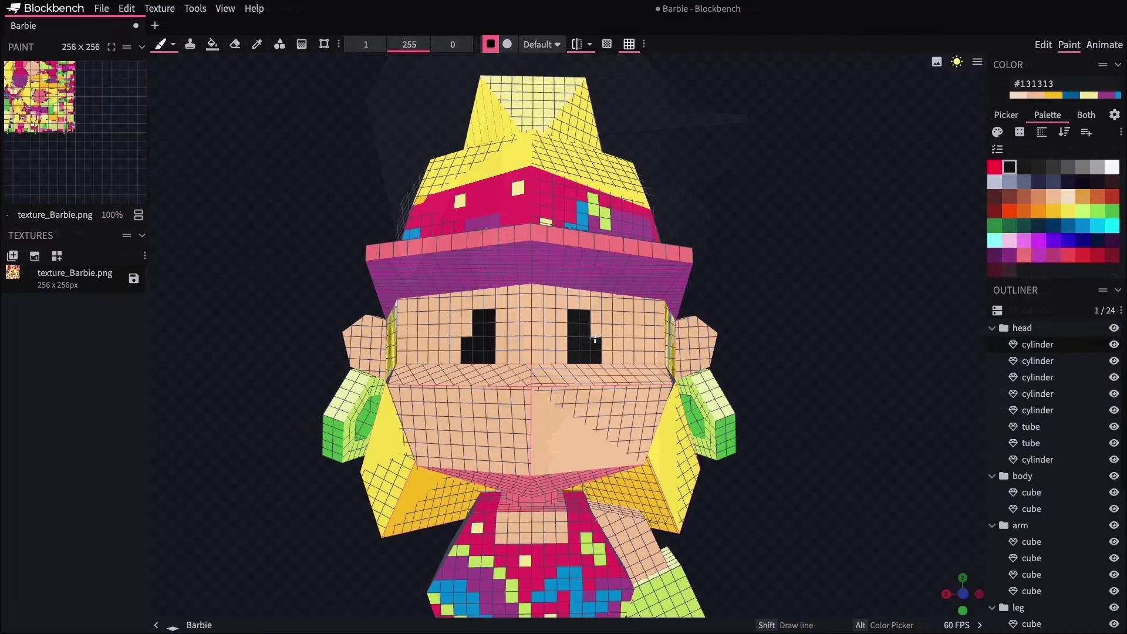
mouse_move(605, 314)
mouse_down()
mouse_move(599, 334)
mouse_move(640, 333)
mouse_move(634, 317)
mouse_move(652, 328)
mouse_move(620, 299)
mouse_up()
alt+click(605, 329)
alt+click(587, 341)
alt+click(637, 346)
mouse_move(581, 343)
mouse_down()
mouse_move(721, 361)
mouse_move(652, 361)
mouse_up()
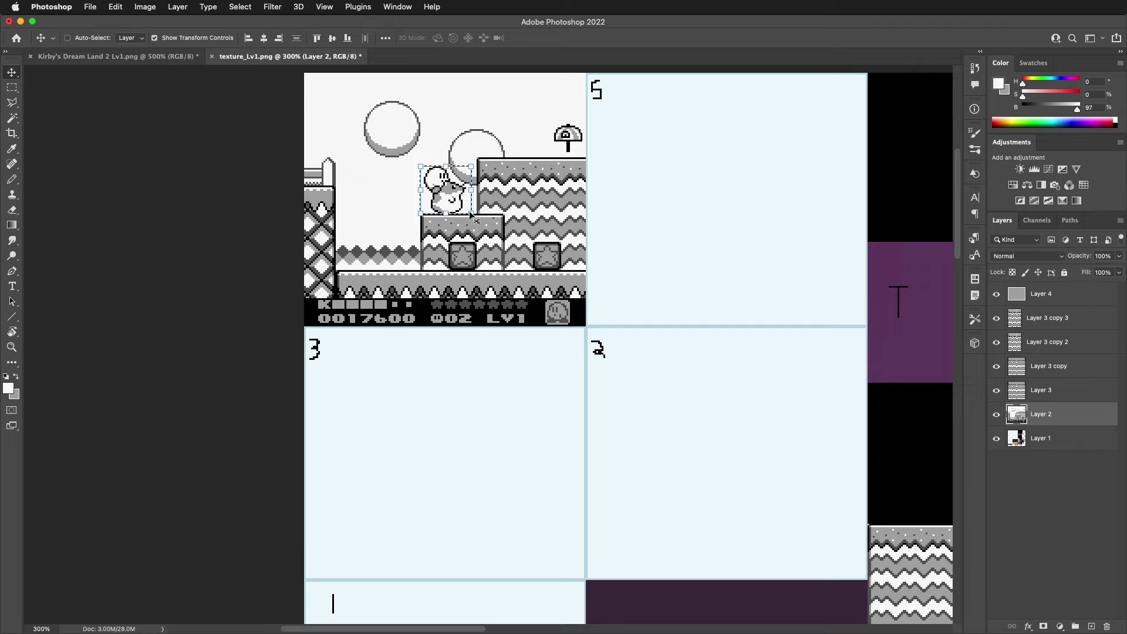
drag(447, 193, 440, 474)
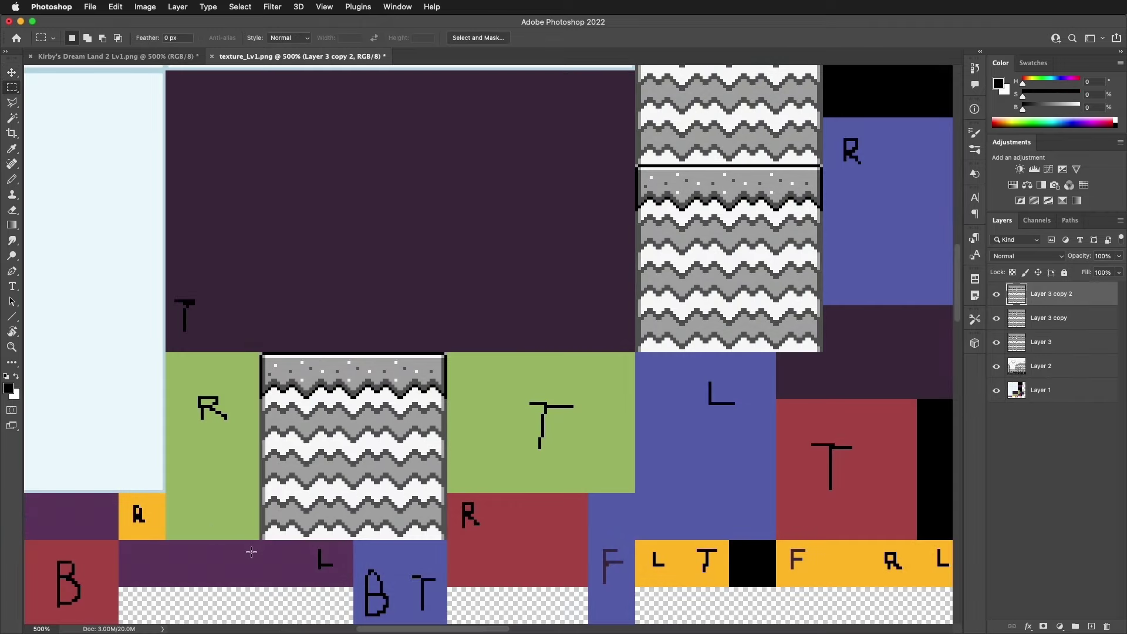
drag(251, 555, 331, 309)
ctrl+drag(293, 423, 340, 423)
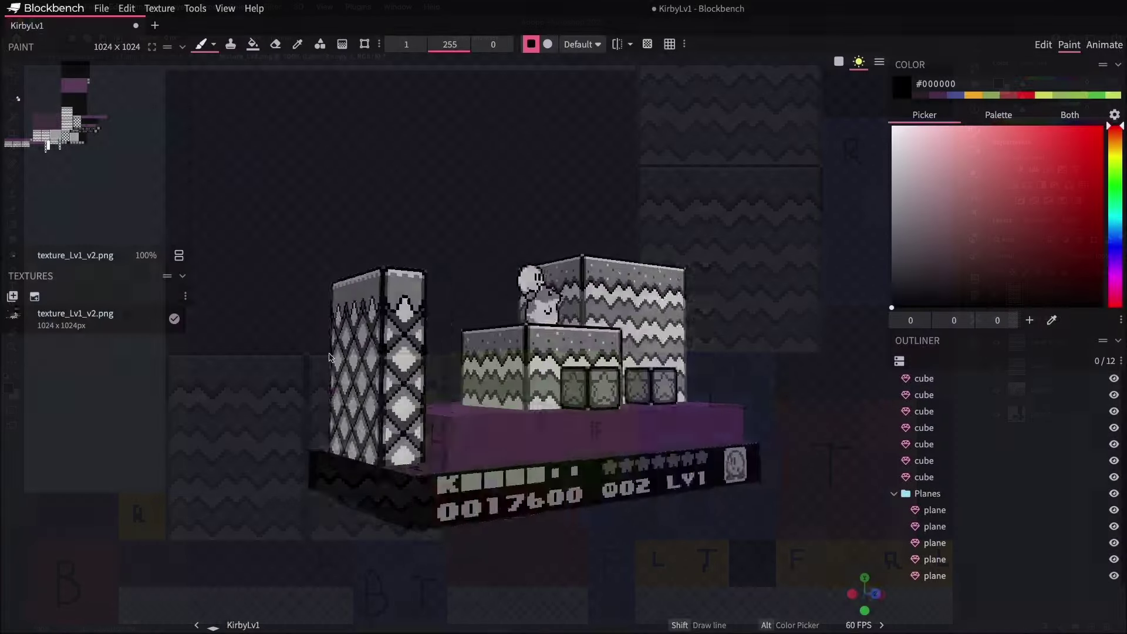
drag(282, 346, 239, 429)
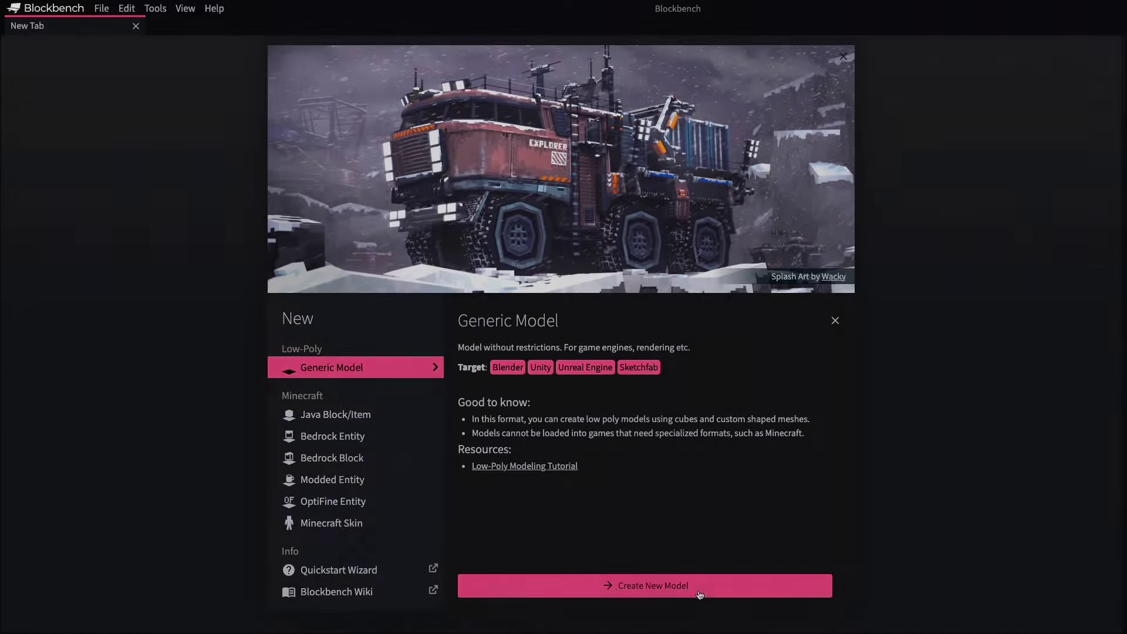
Step: Create a Generic Model project named Kirby with per-face UV and a 16 × 16 texture size
click(702, 587)
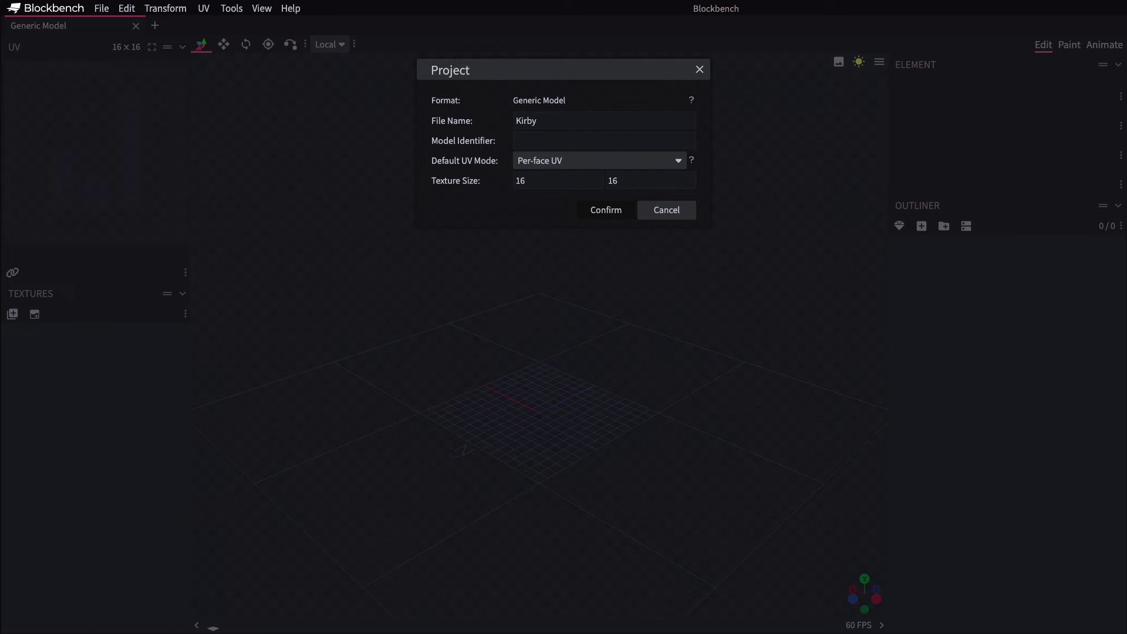
click(604, 212)
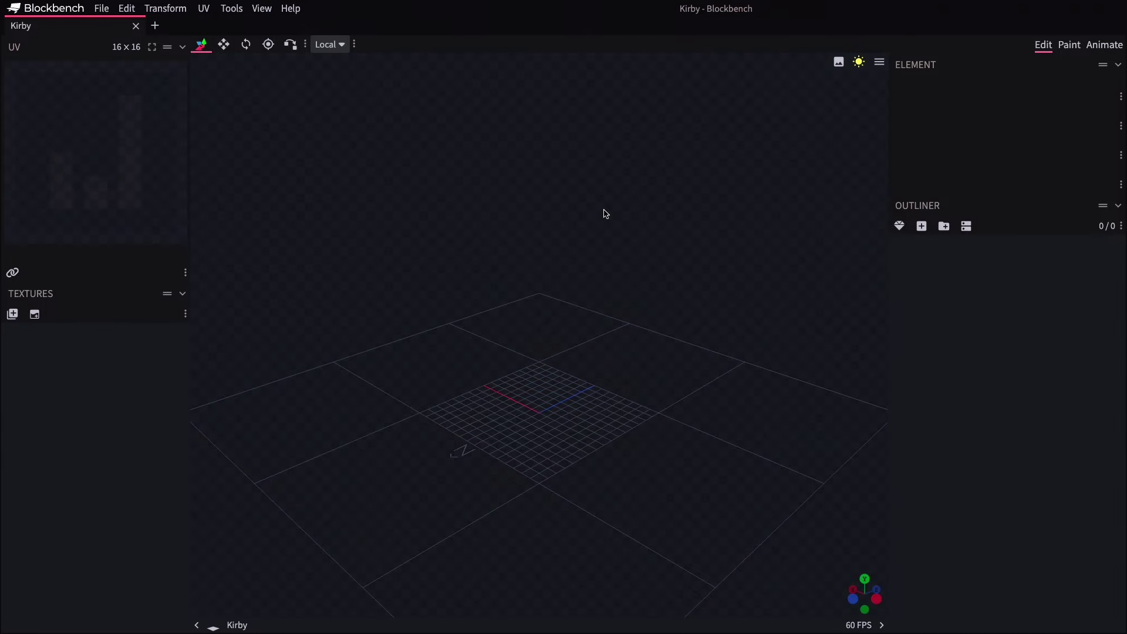
Step: Add a plane mesh with a diameter of 160
click(899, 226)
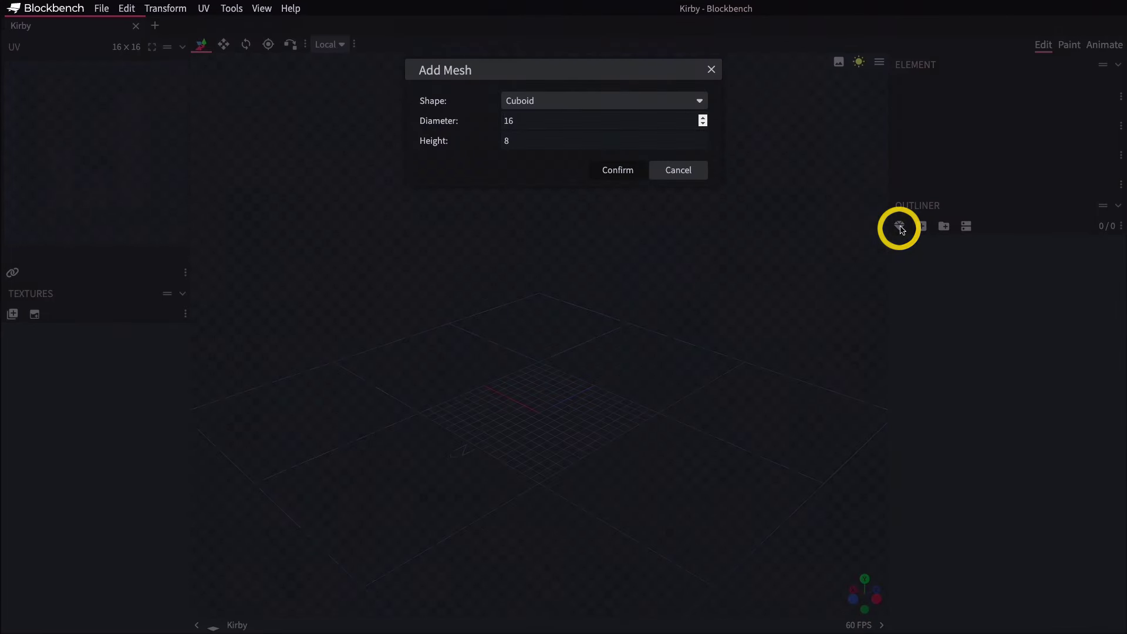
click(679, 102)
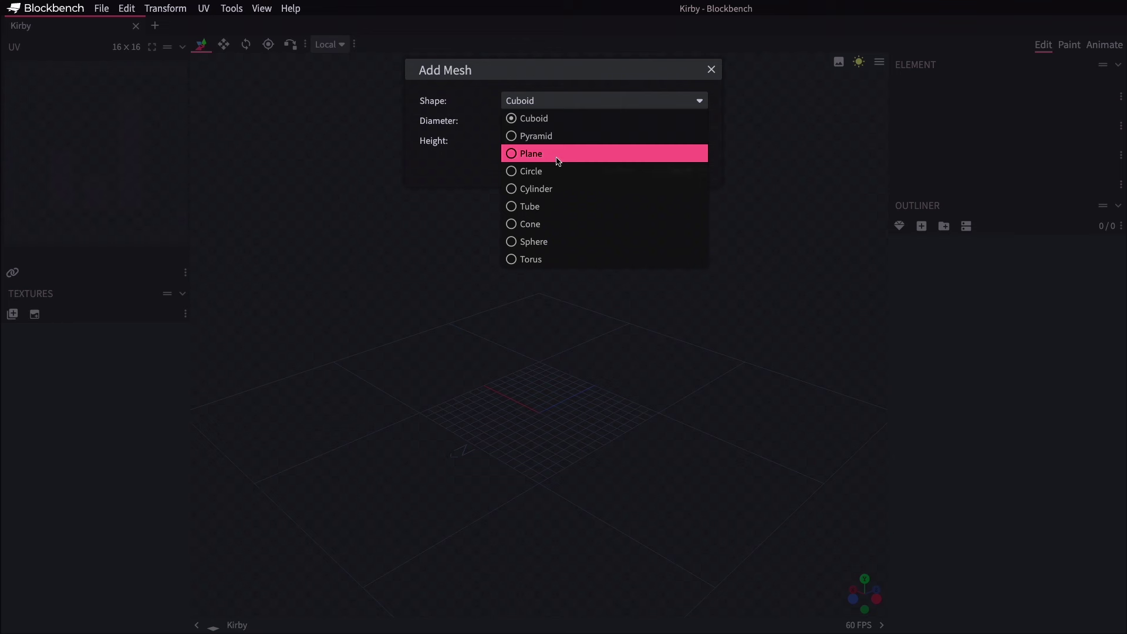
click(558, 155)
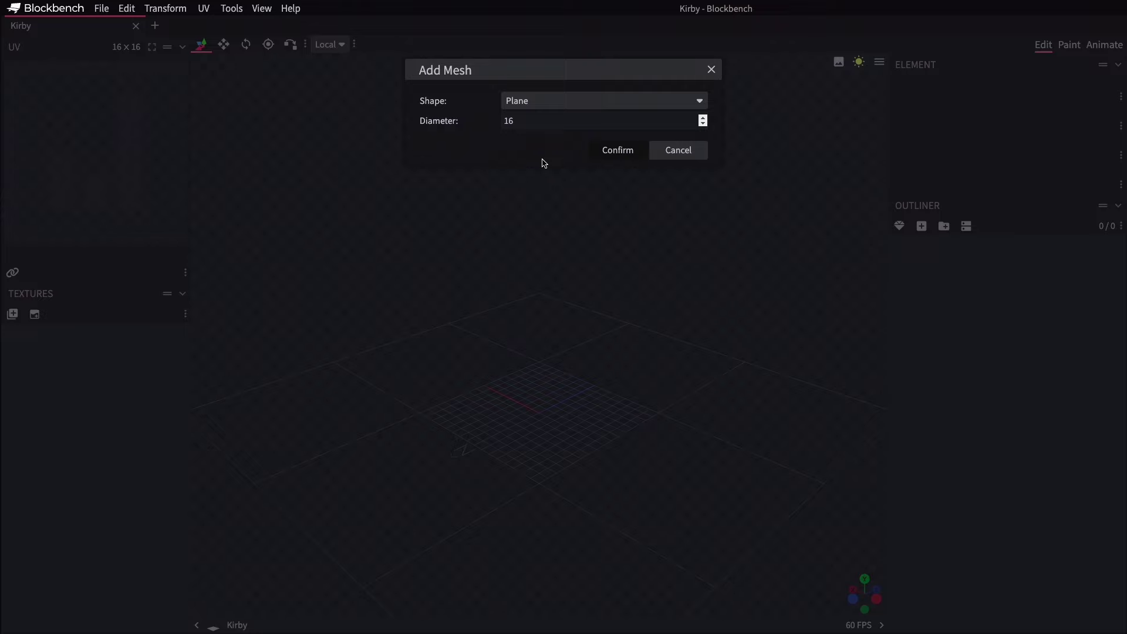
click(618, 151)
scroll(618, 225, down, 5)
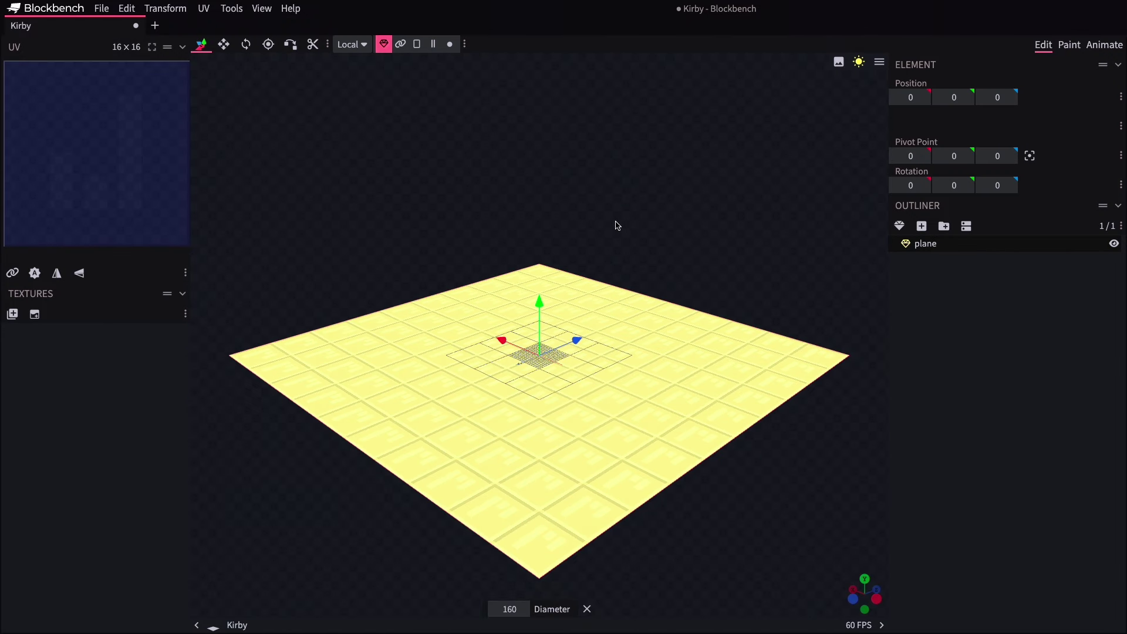
Step: Rotate the plane 90 degrees about its X axis so it stands upright
click(246, 44)
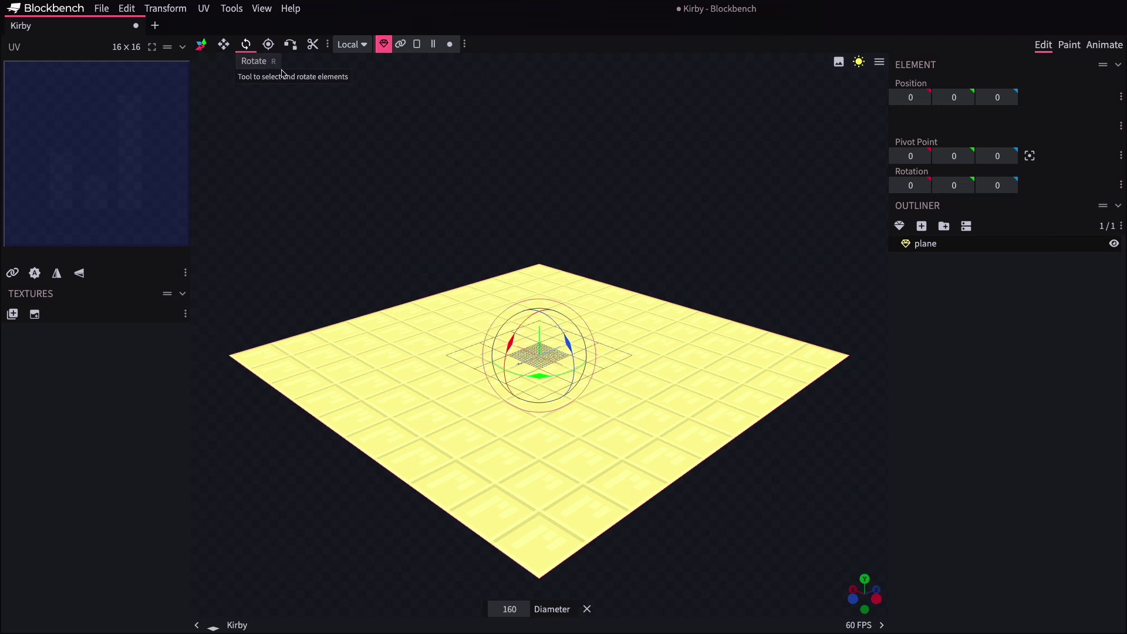
drag(512, 347, 600, 211)
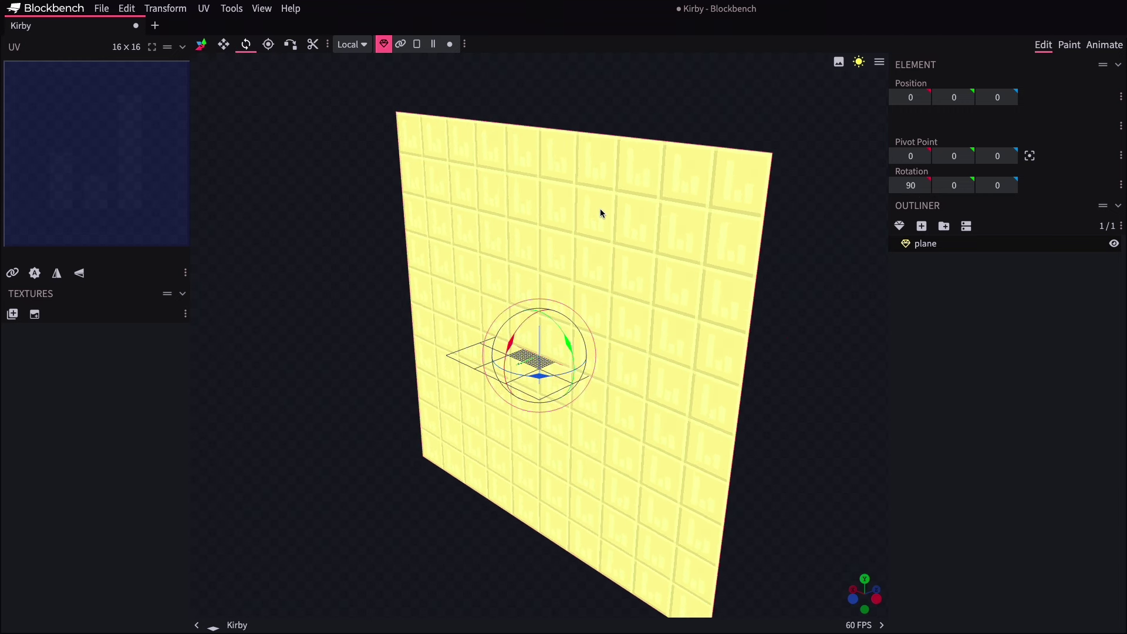
drag(784, 356, 616, 336)
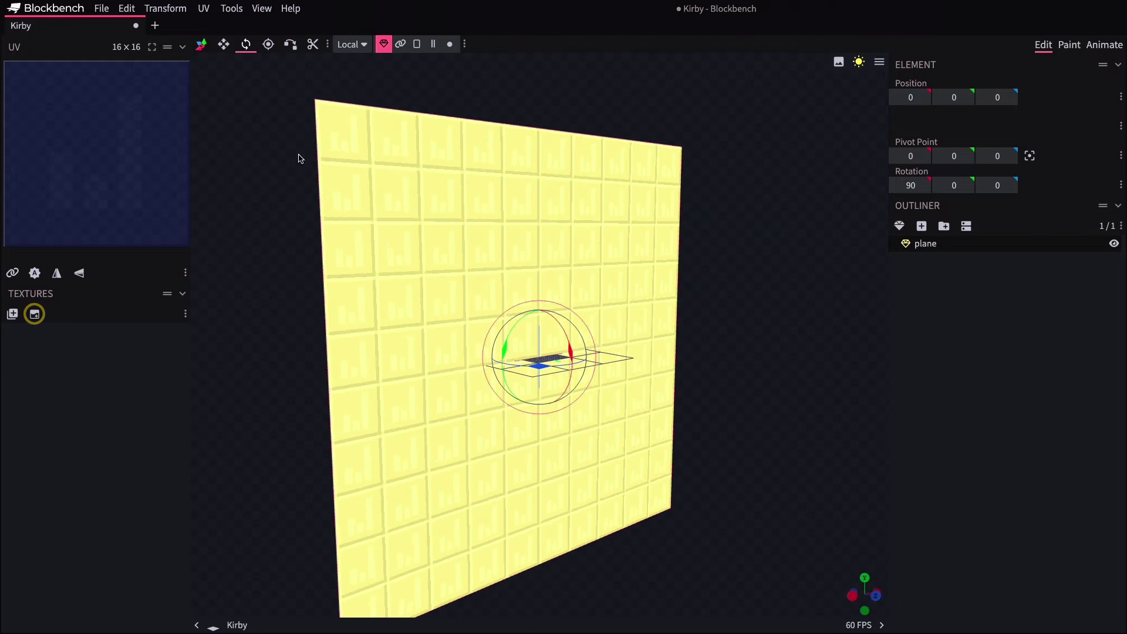
key(v)
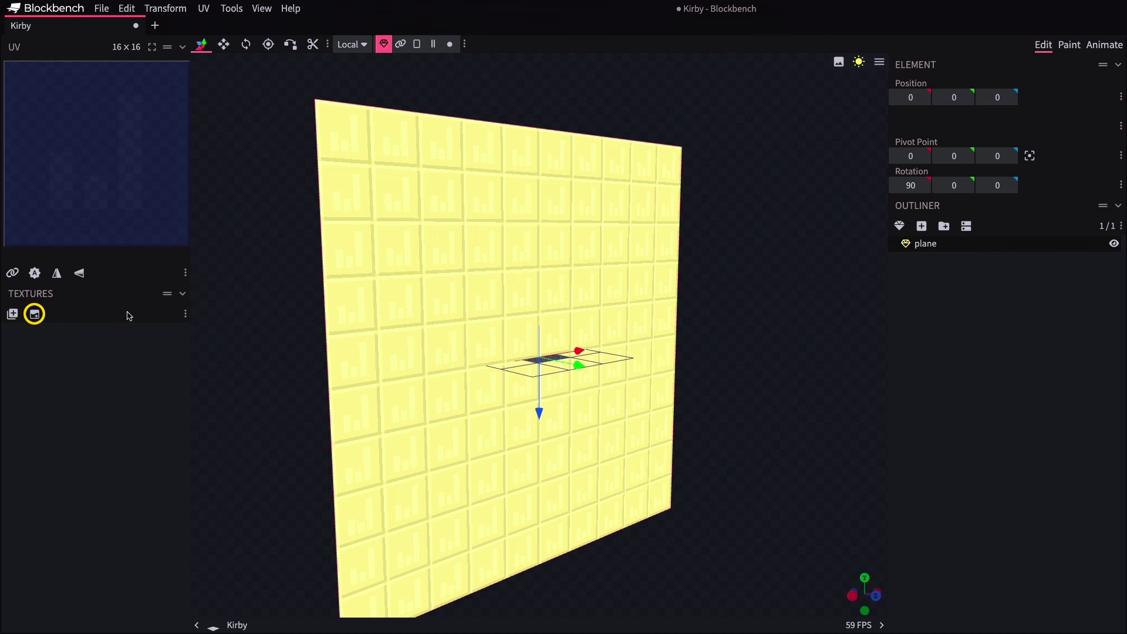
Step: Create a texture template named texture for the plane with 16x pixel density, rearranged UVs and power-of-2 size
click(34, 314)
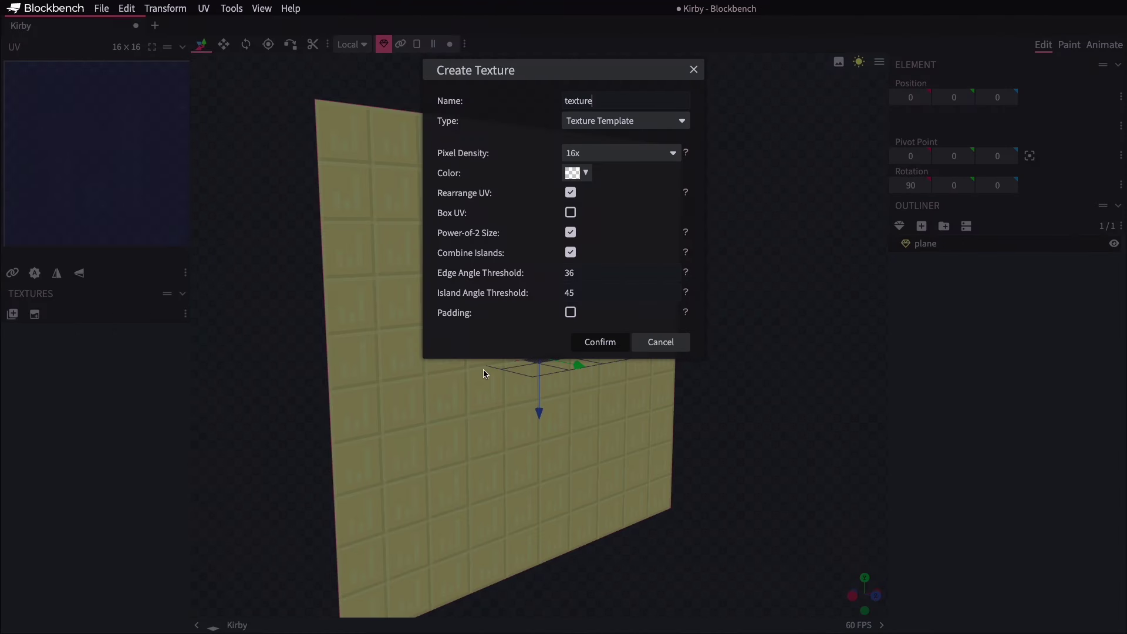
click(591, 342)
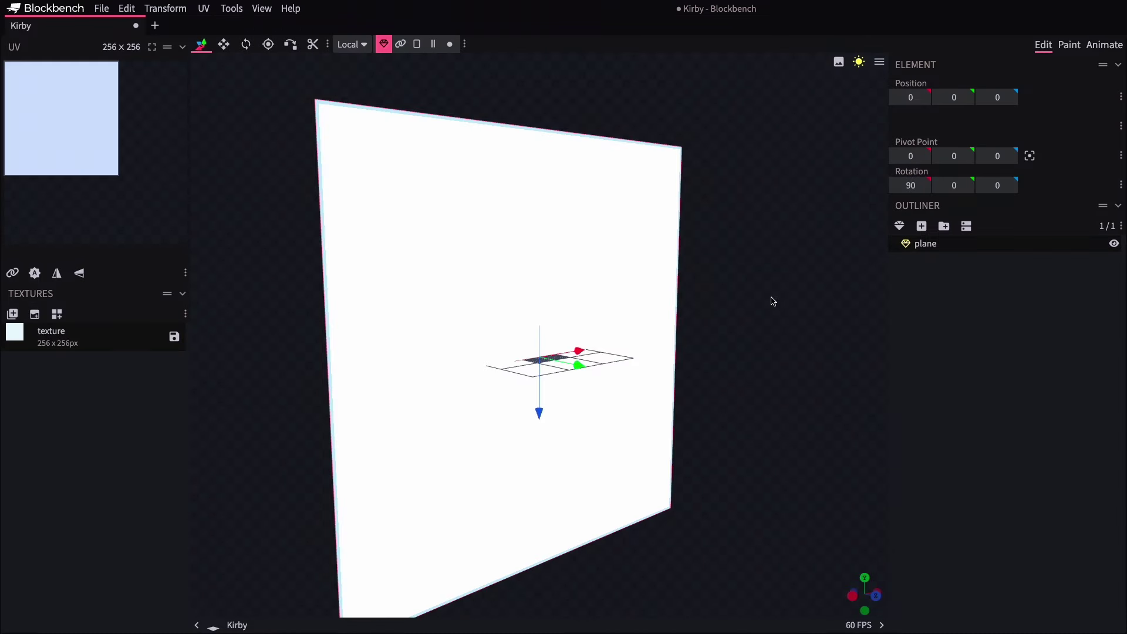
Step: Paint two black wavy test lines across the plane, one above the other, and save the texture as texture.png
click(1065, 45)
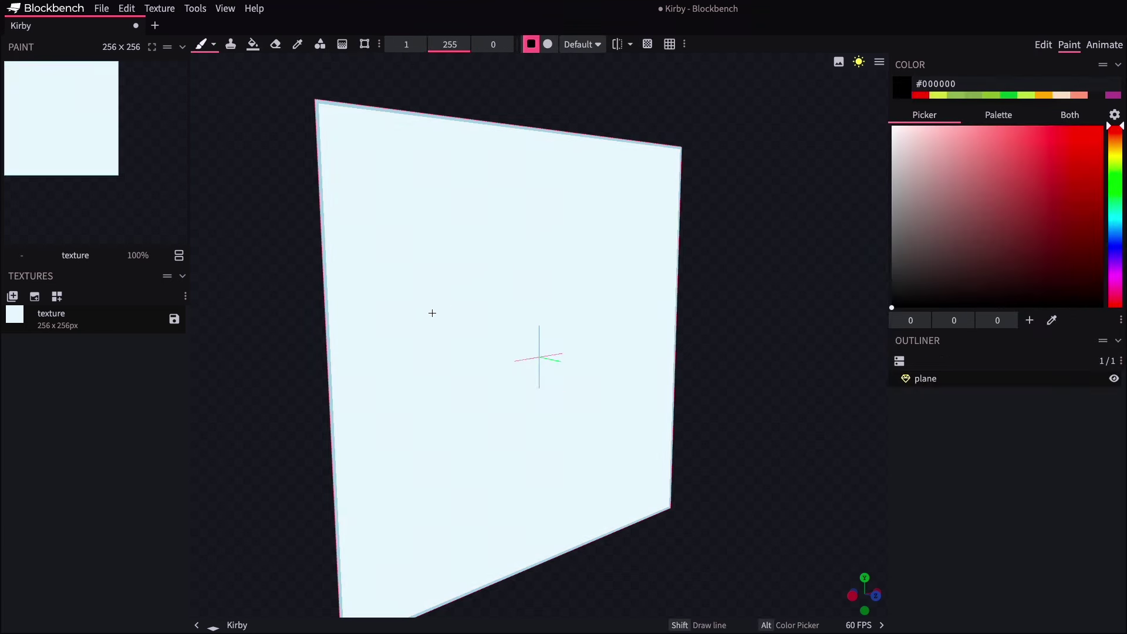
mouse_move(432, 289)
mouse_down()
mouse_move(498, 289)
mouse_move(547, 262)
mouse_move(605, 264)
mouse_move(634, 225)
mouse_up()
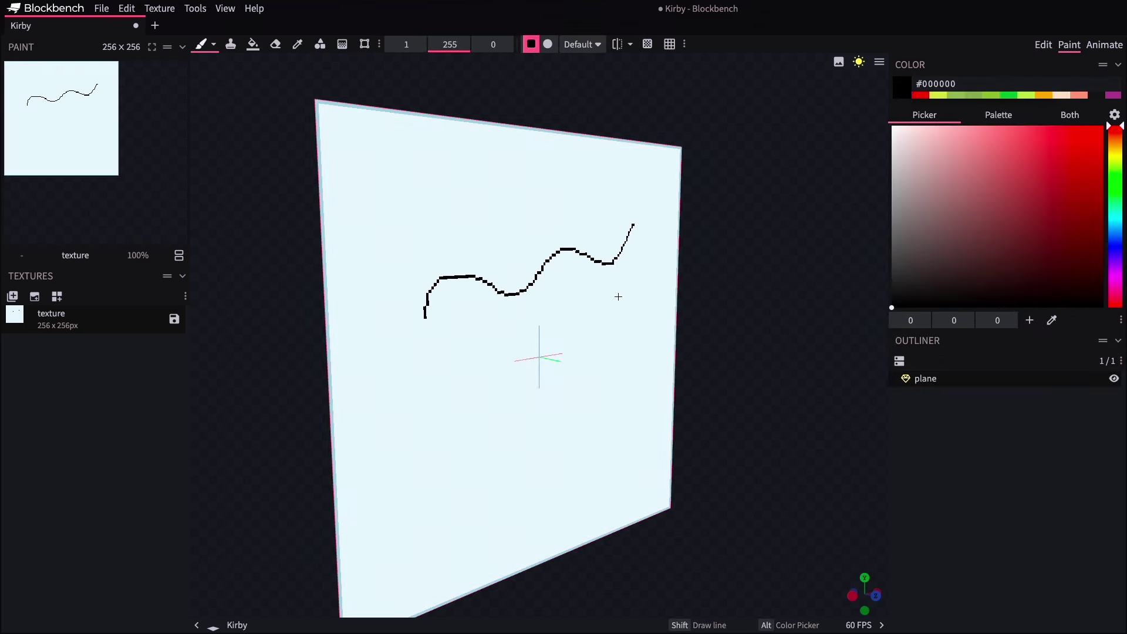
mouse_move(623, 376)
mouse_down()
mouse_move(593, 424)
mouse_move(519, 471)
mouse_move(419, 456)
mouse_move(385, 483)
mouse_up()
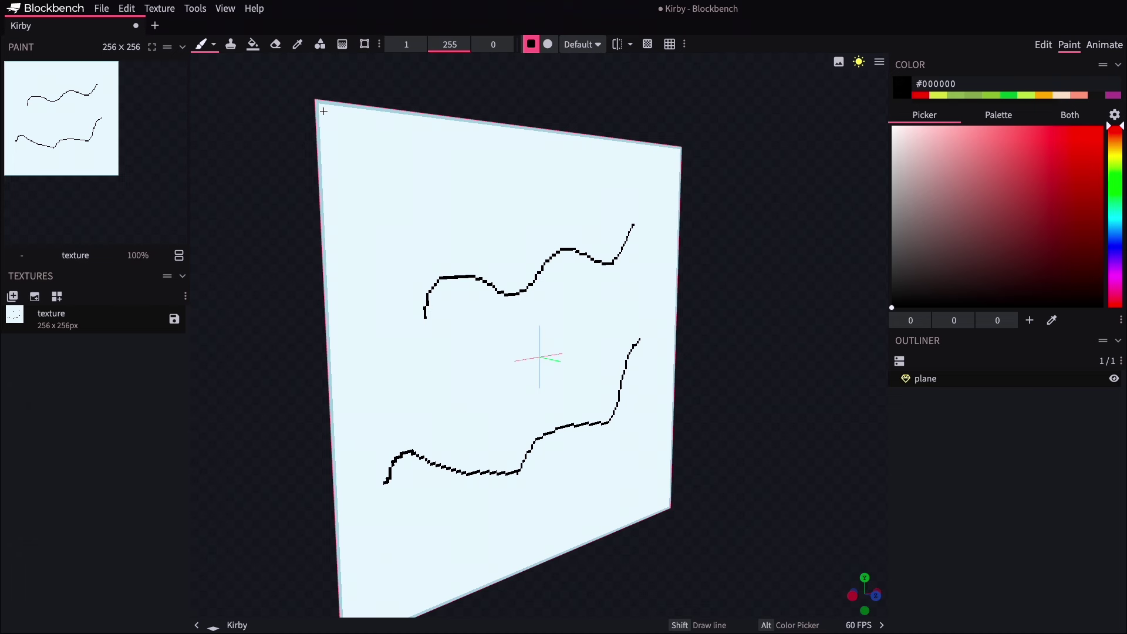
click(175, 319)
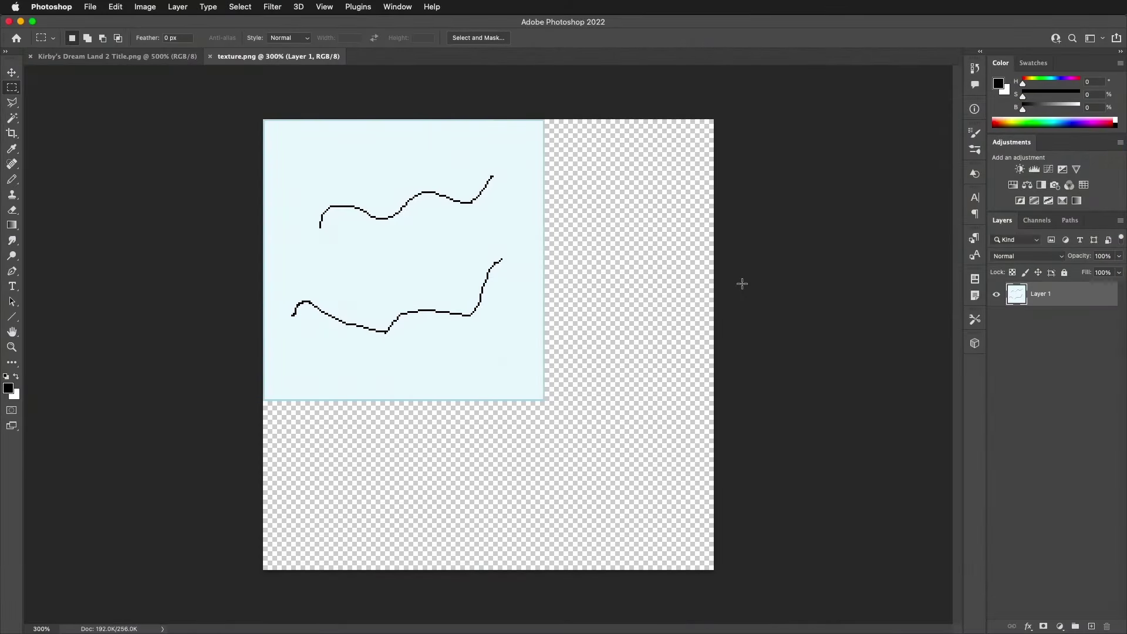
Step: In Photoshop, check the sizes of the full texture.png canvas and its light-blue plane area using marquee selections
drag(257, 116, 773, 579)
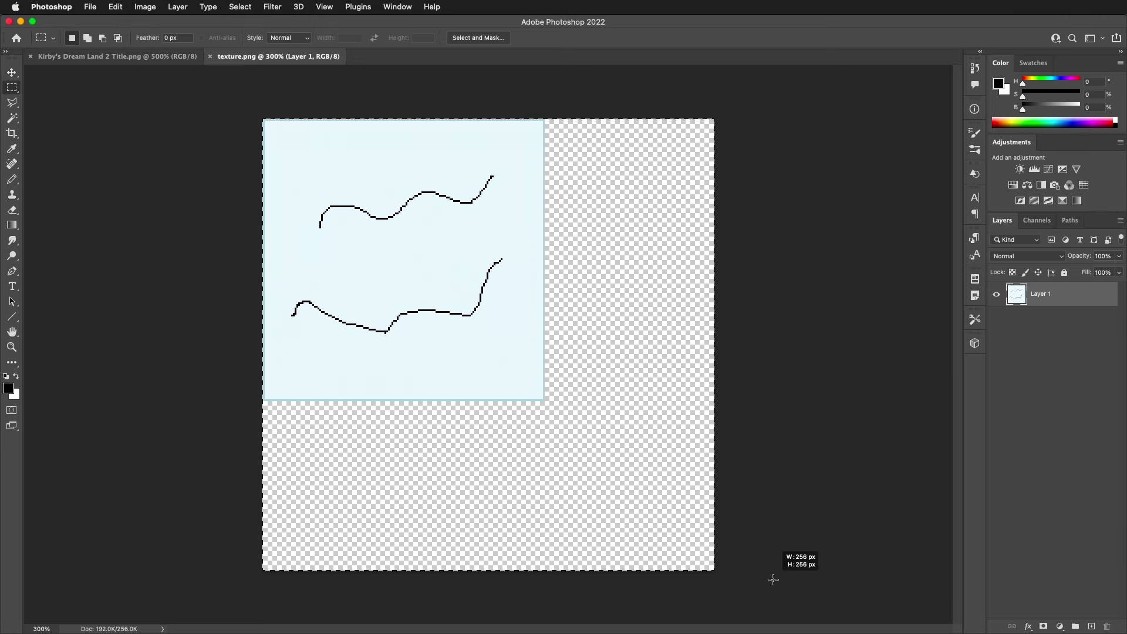
click(754, 509)
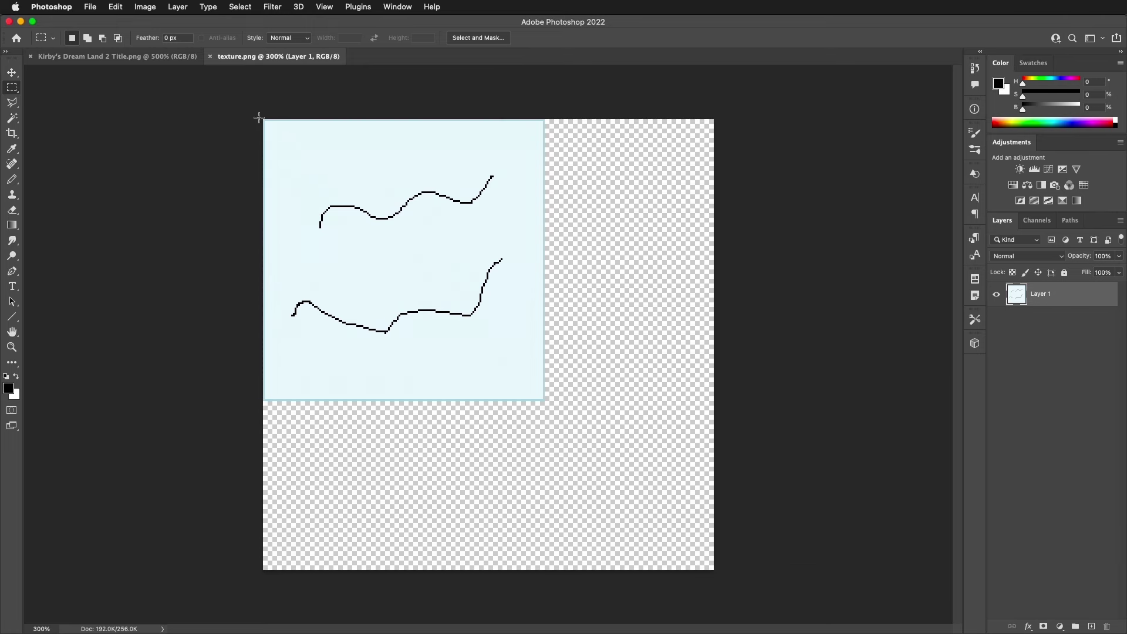
drag(259, 118, 544, 401)
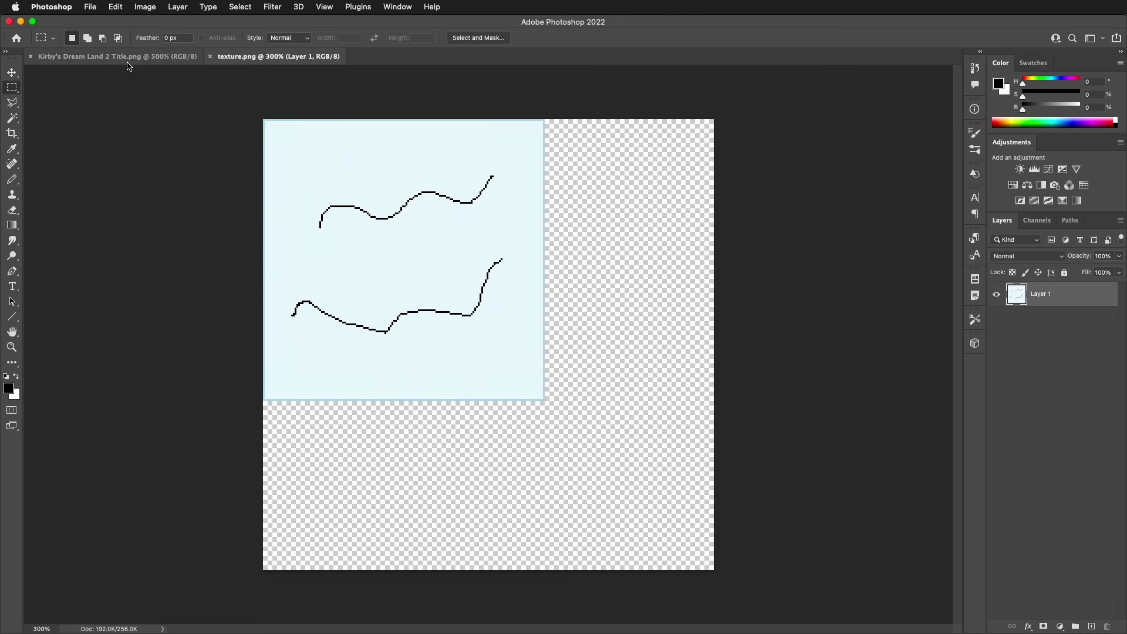
Step: Copy the entire Kirby's Dream Land 2 Title.png image and paste it into texture.png as a new layer
click(121, 57)
drag(239, 120, 765, 572)
key(super+c)
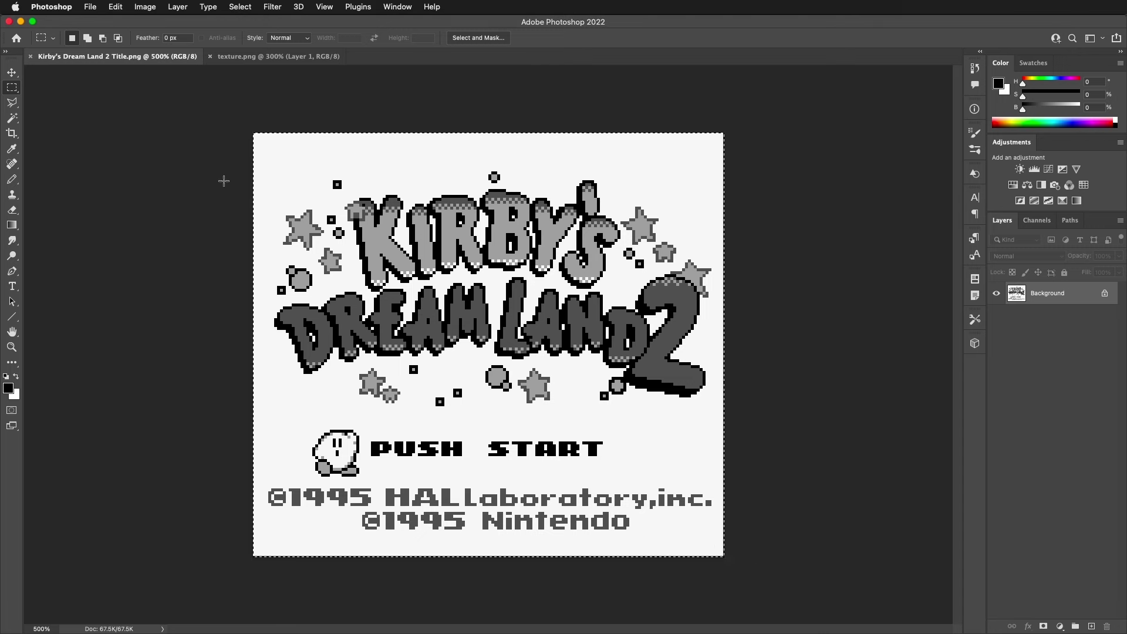
click(276, 56)
key(super+v)
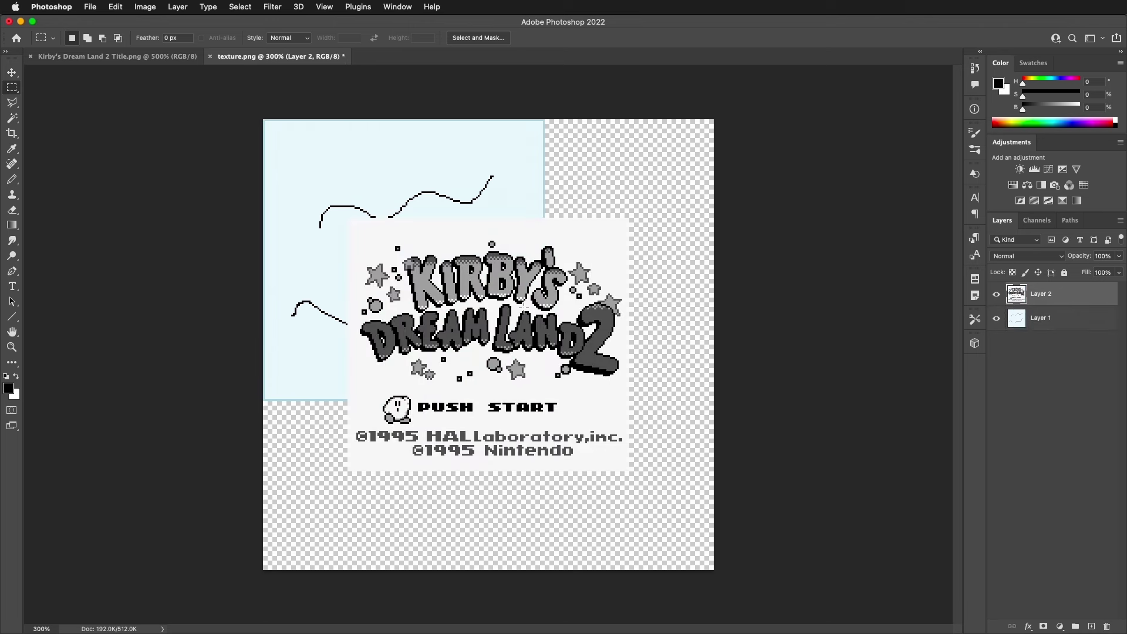
Step: Align the pasted title image with the upper-left corner of the light-blue area, mark the uncovered strip below it, and hide Layer 1
key(v)
drag(522, 306, 439, 216)
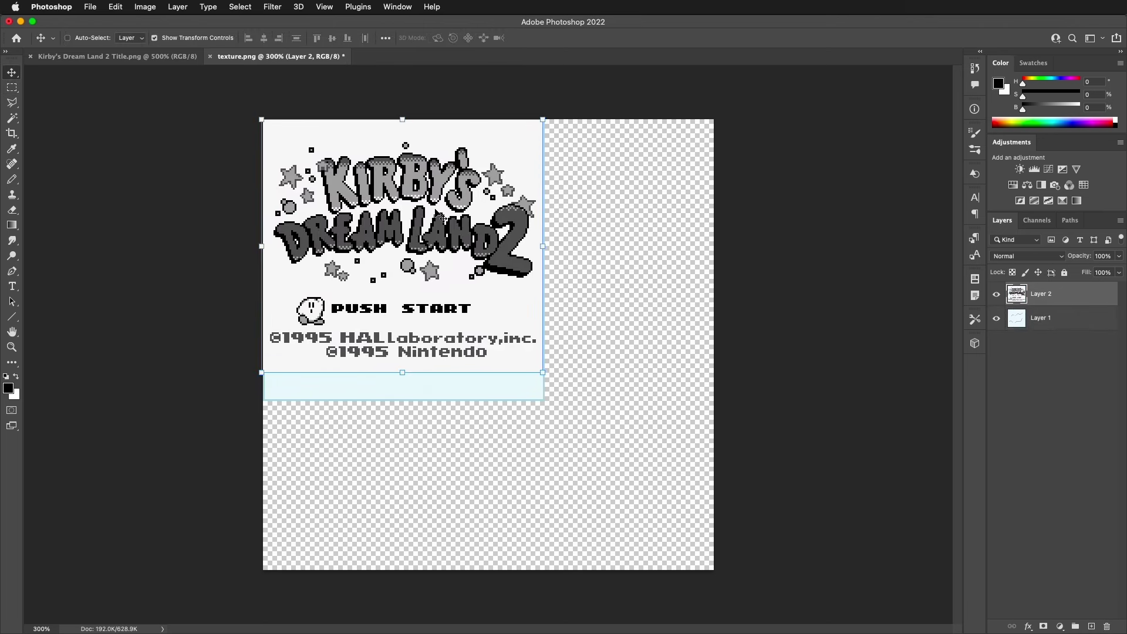
key(m)
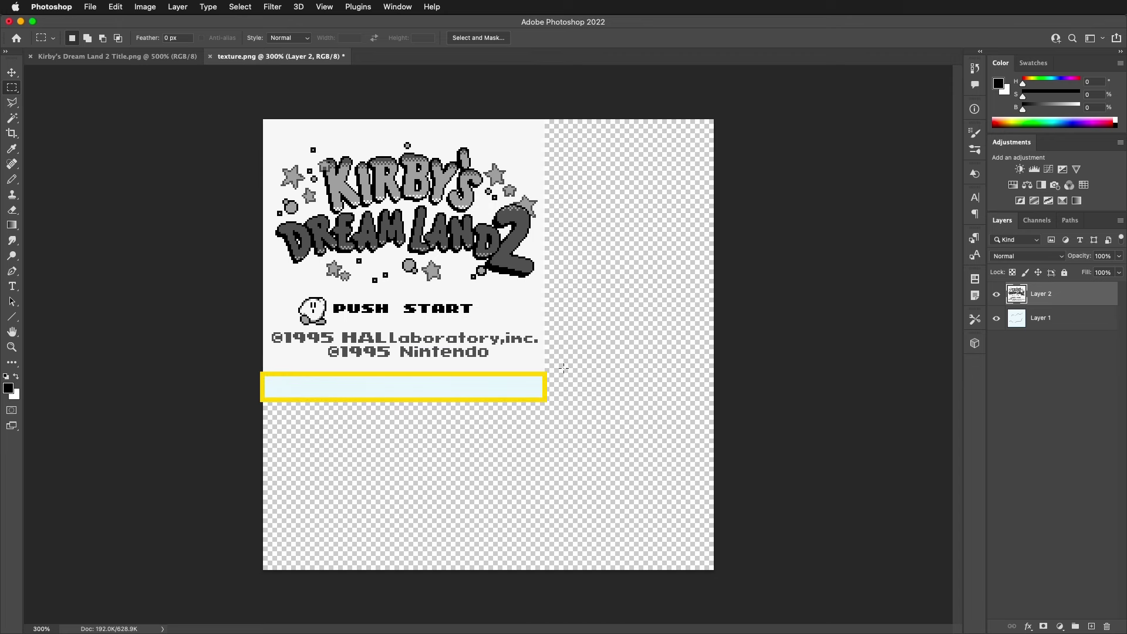
drag(546, 372, 263, 402)
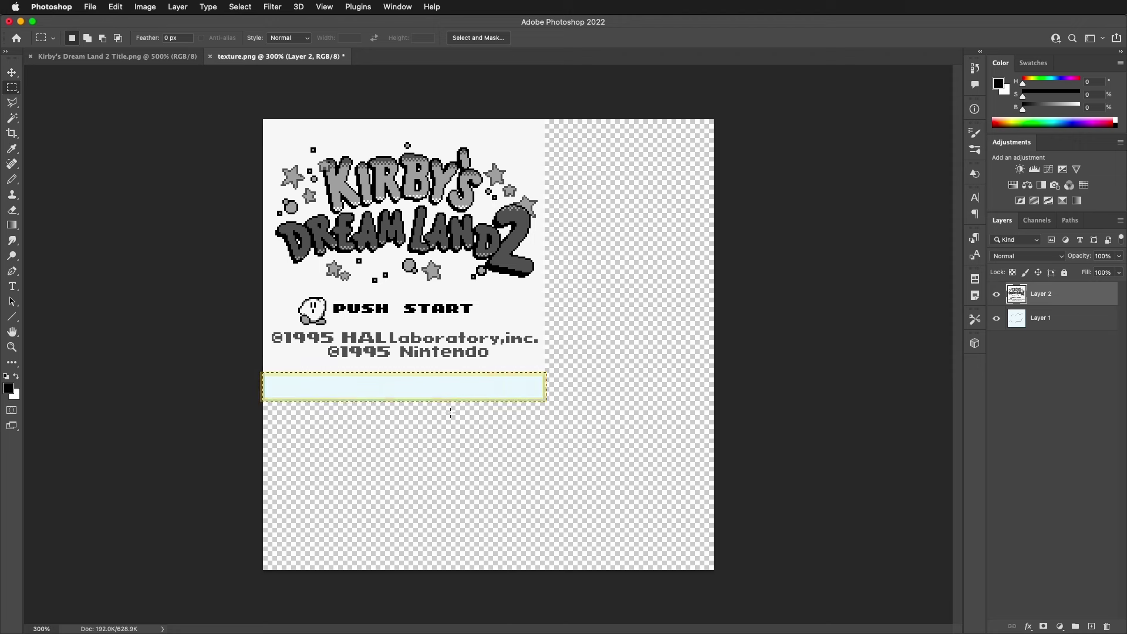
click(996, 318)
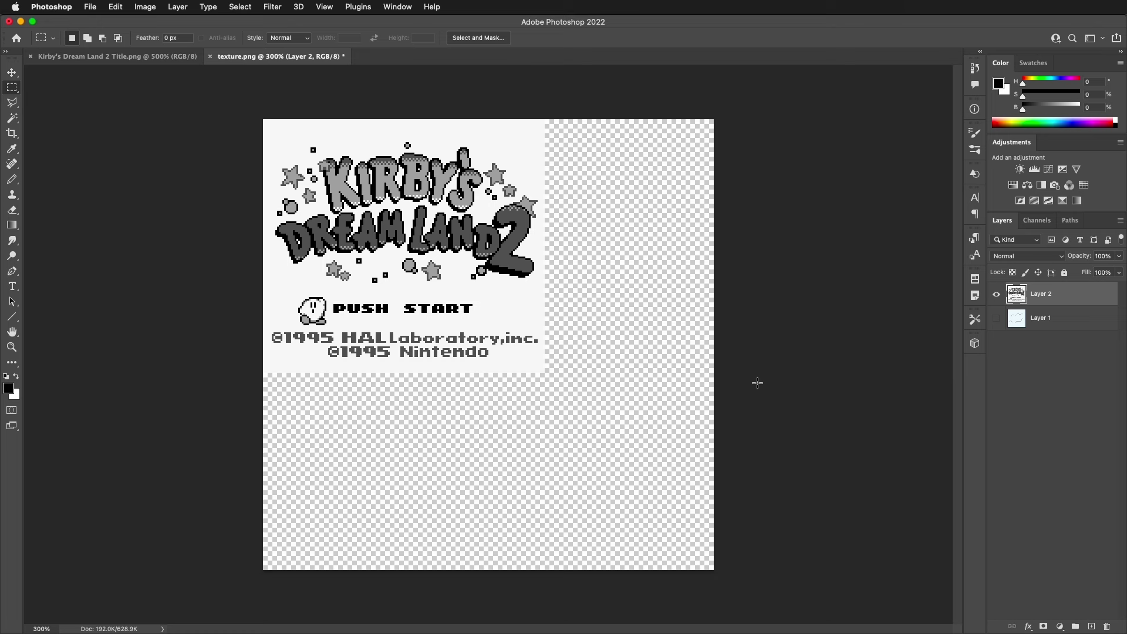
Step: Save the edited texture as a PNG copy in the Kirby Screenshot folder, adding a _v version suffix to the file name
key(super+shift+s)
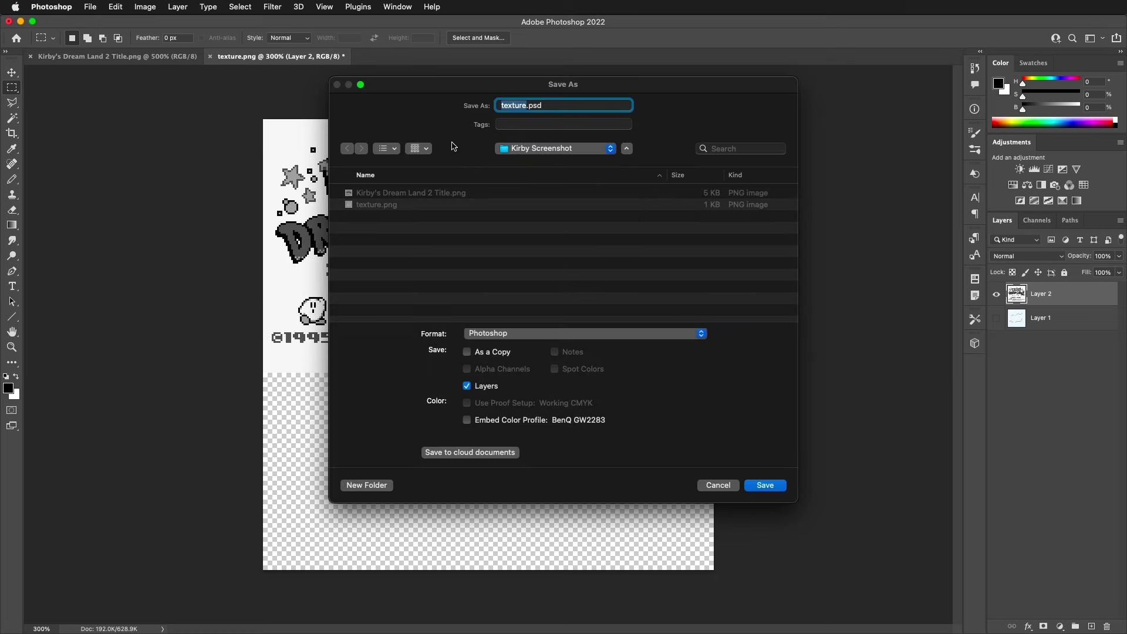
click(539, 335)
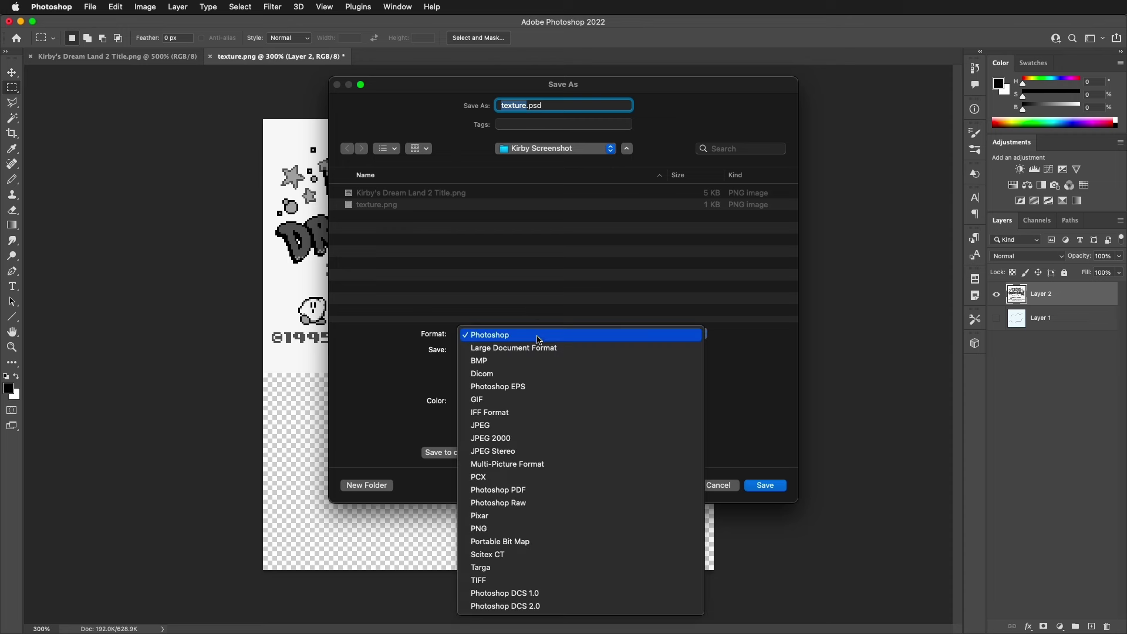
click(497, 530)
click(526, 106)
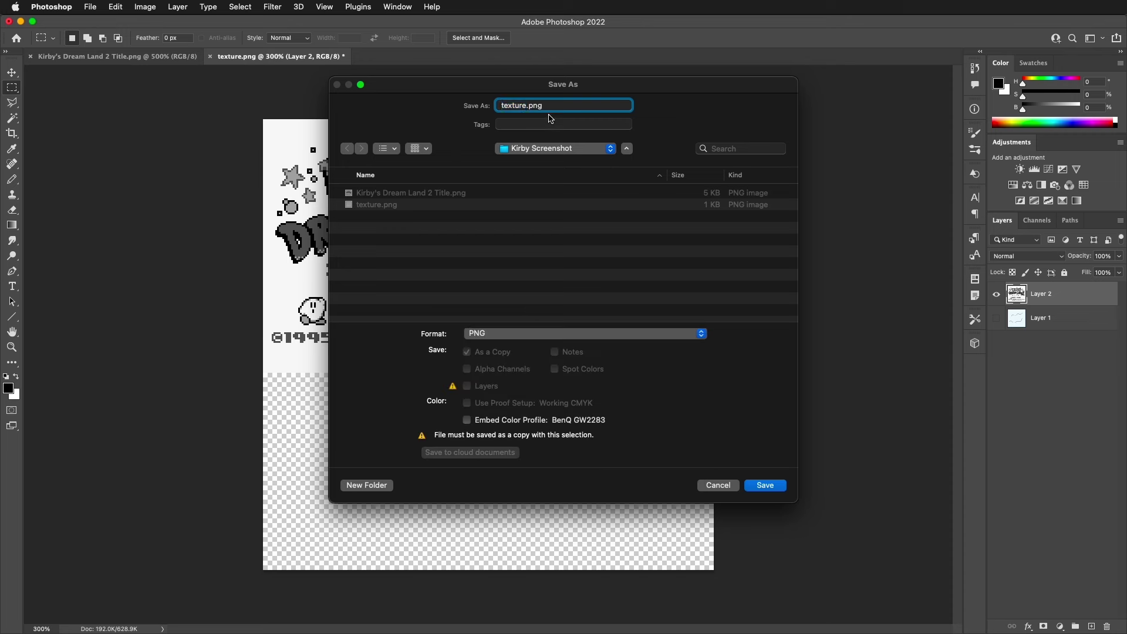
text(_v)
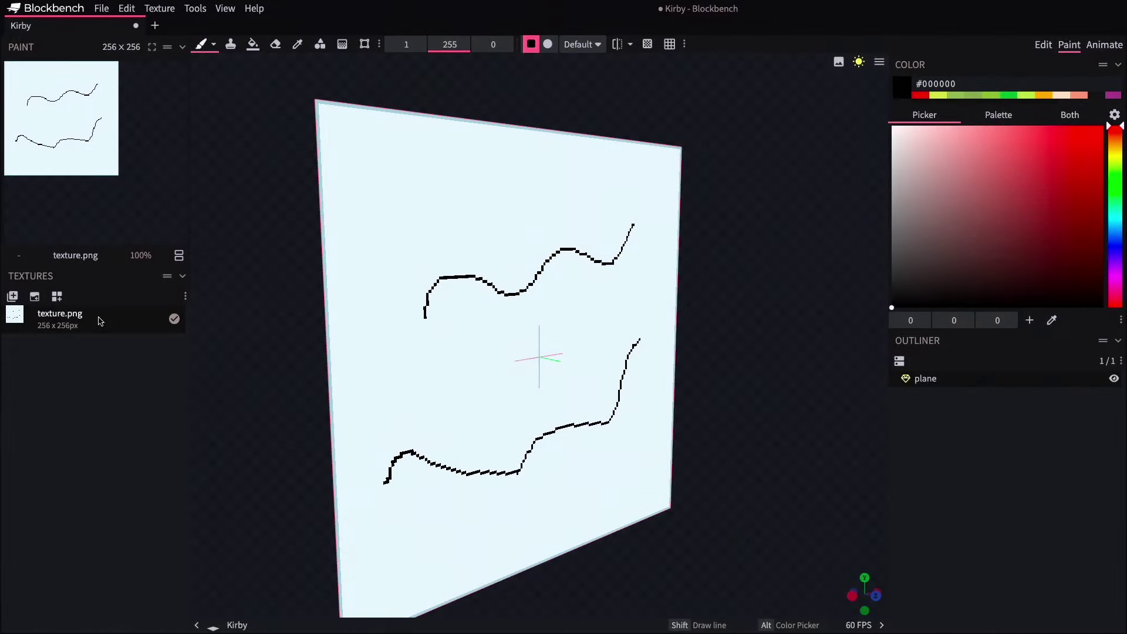
Step: Replace the plane's texture.png with the texture_v2.png file from the Kirby Screenshot folder
right_click(100, 320)
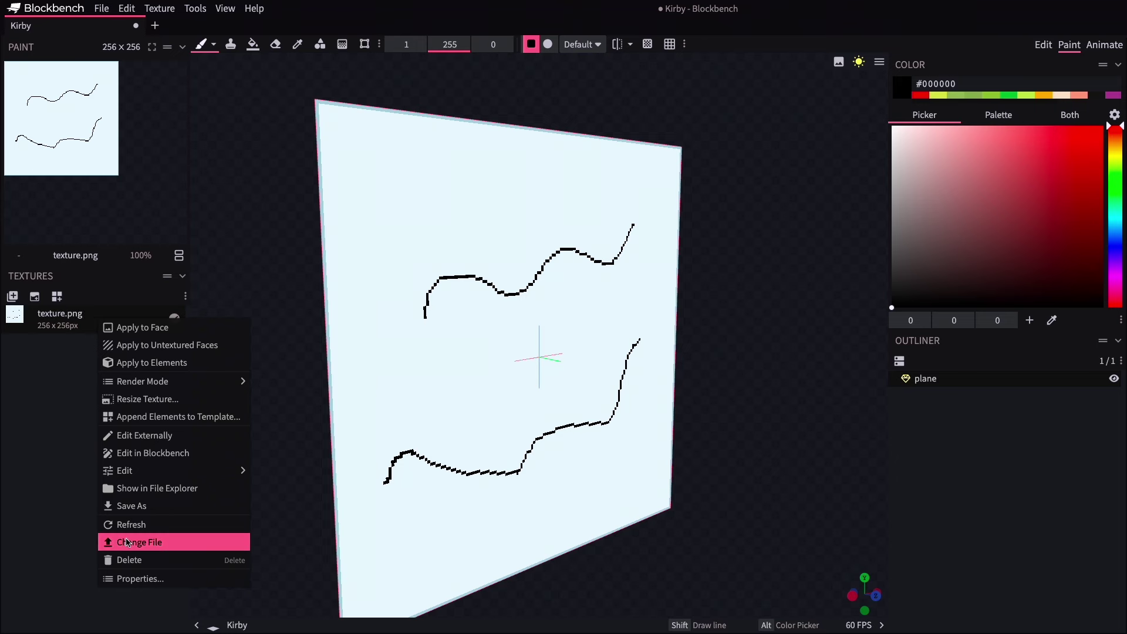
click(167, 544)
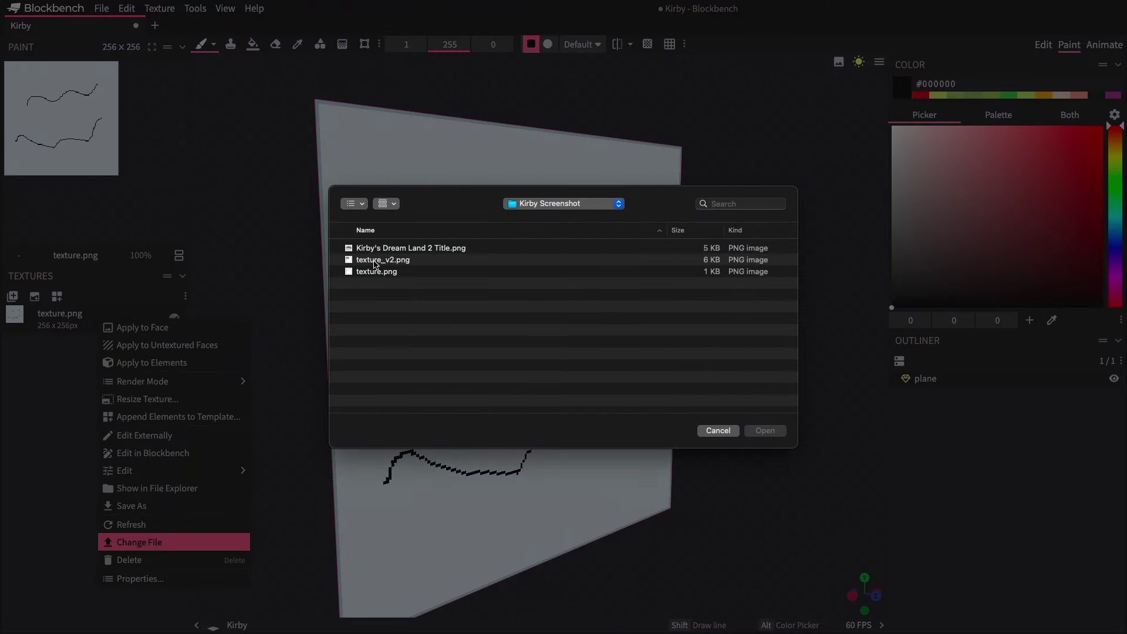
click(376, 261)
click(765, 432)
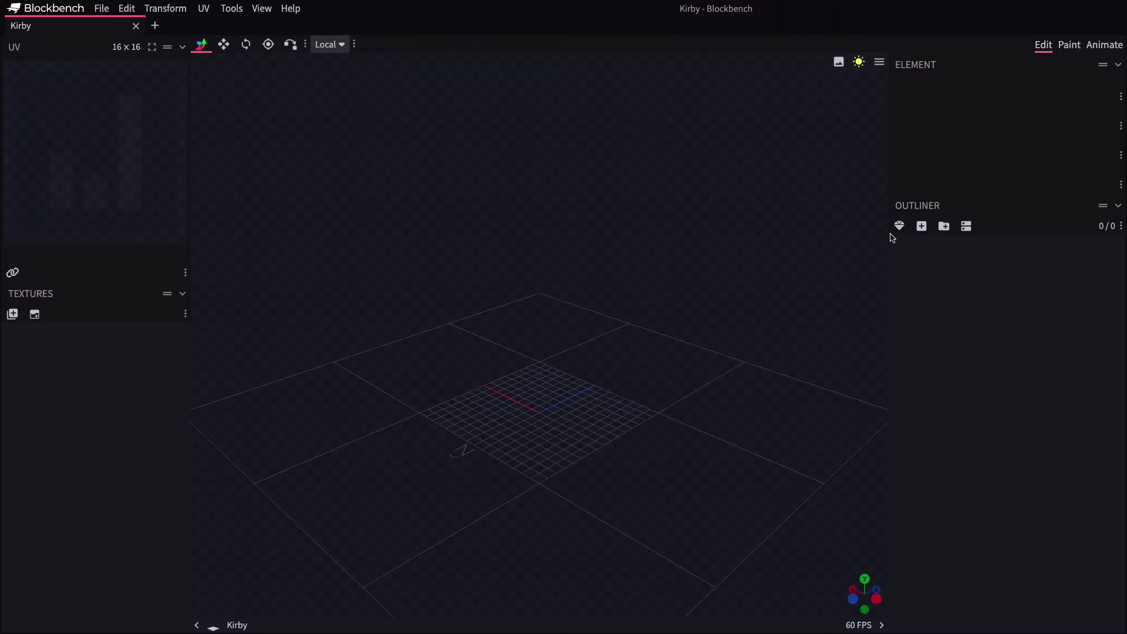
Step: Add a plane mesh with a diameter of 160 and rotate it 90 degrees about the X axis to stand upright
click(900, 226)
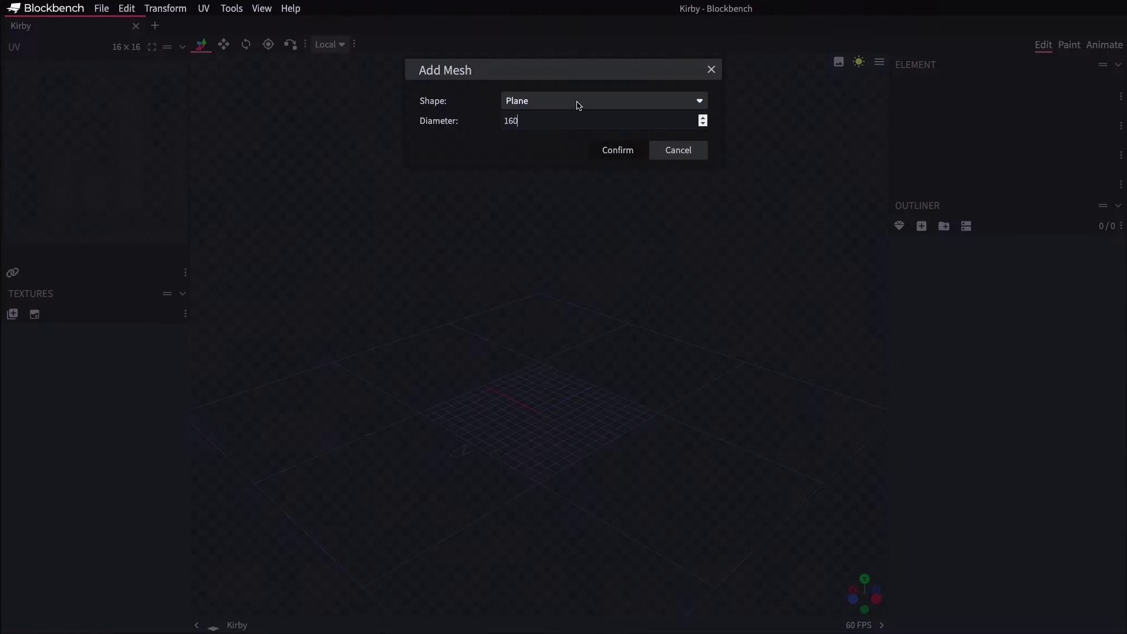
click(617, 150)
scroll(597, 265, down, 5)
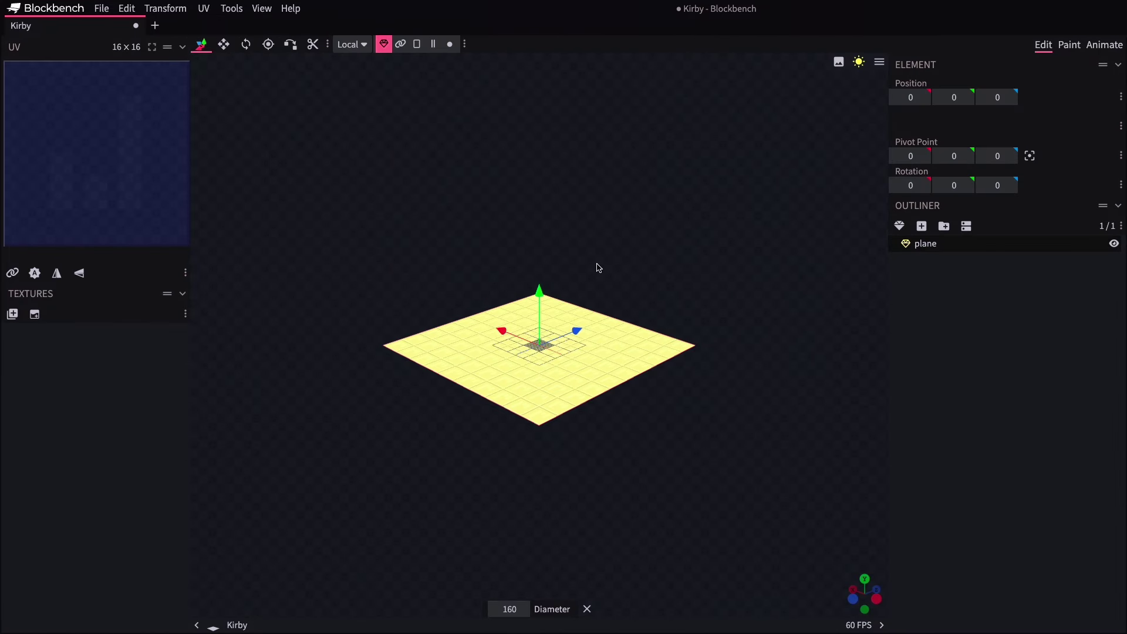
click(246, 44)
drag(537, 302, 599, 179)
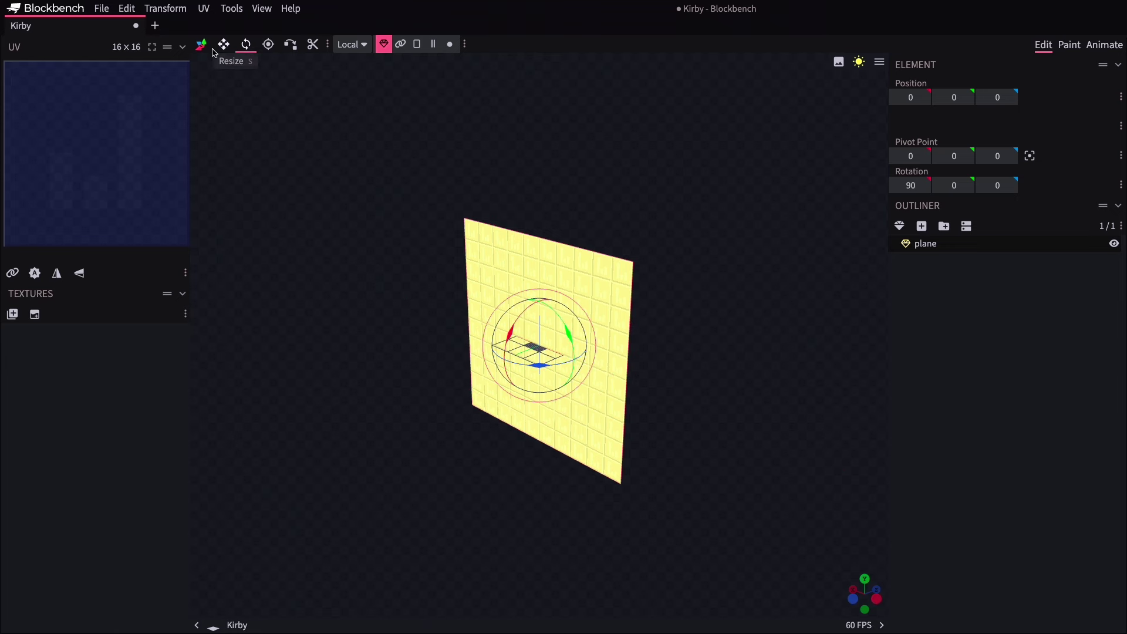
Step: Shorten the upright plane by moving its bottom edge up 16 pixels to a Z position of 64
click(201, 45)
drag(407, 209, 408, 410)
scroll(449, 381, up, 5)
scroll(450, 381, down, 3)
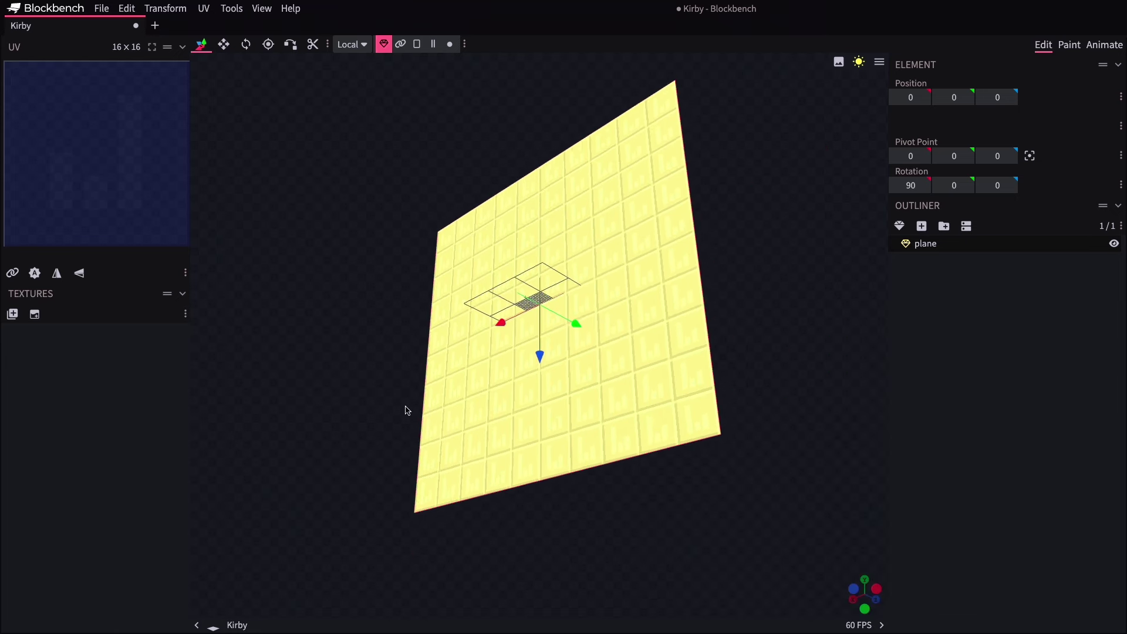
click(416, 47)
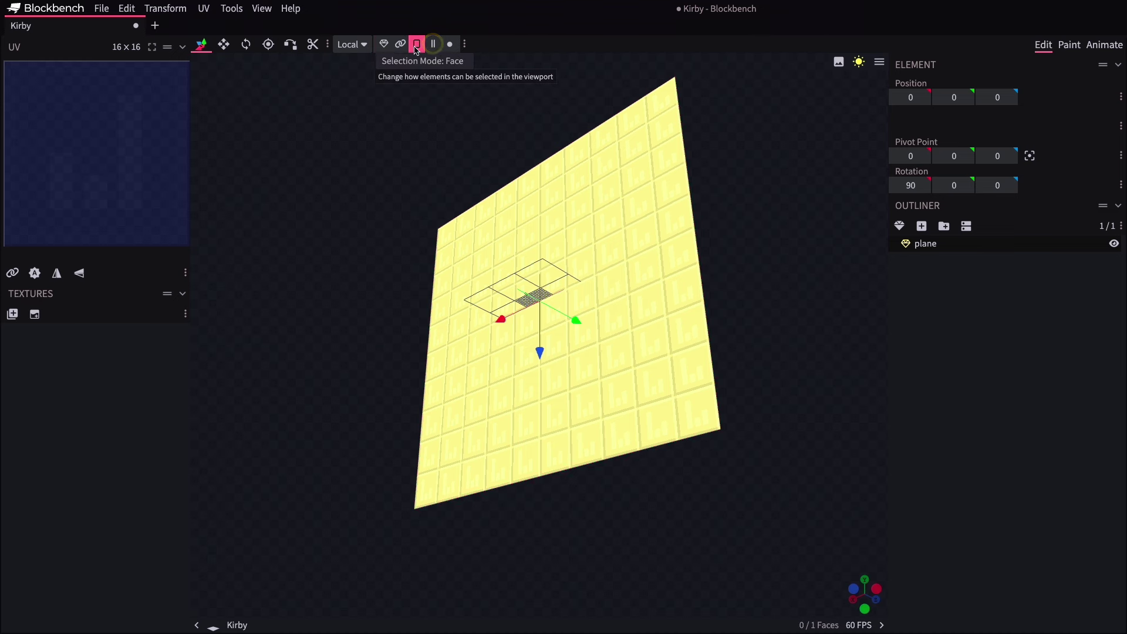
click(568, 201)
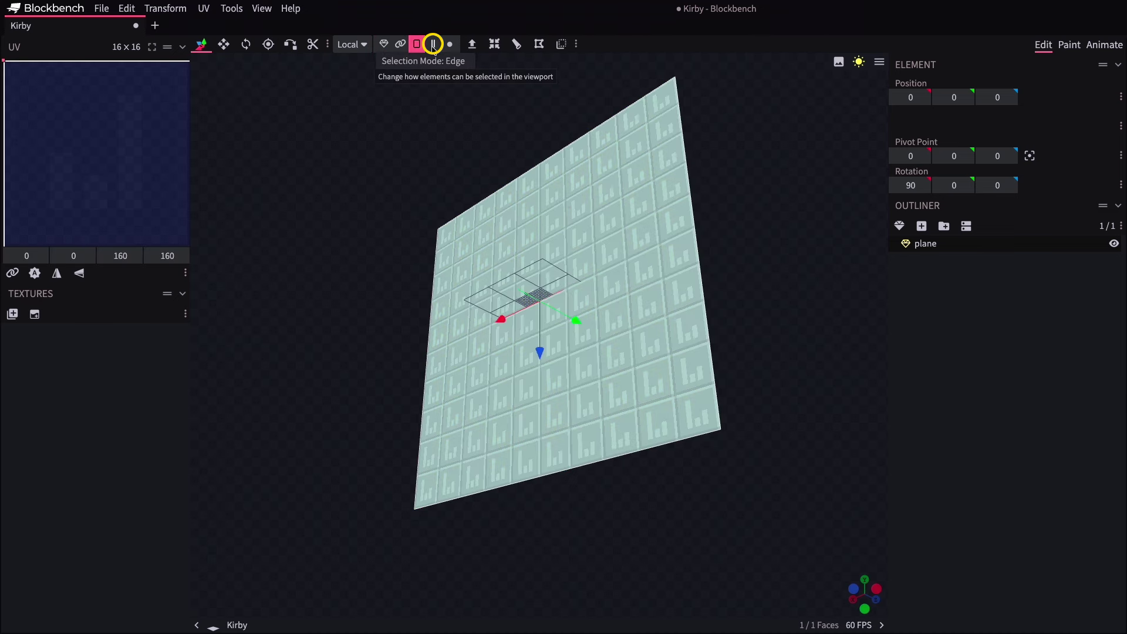
click(434, 45)
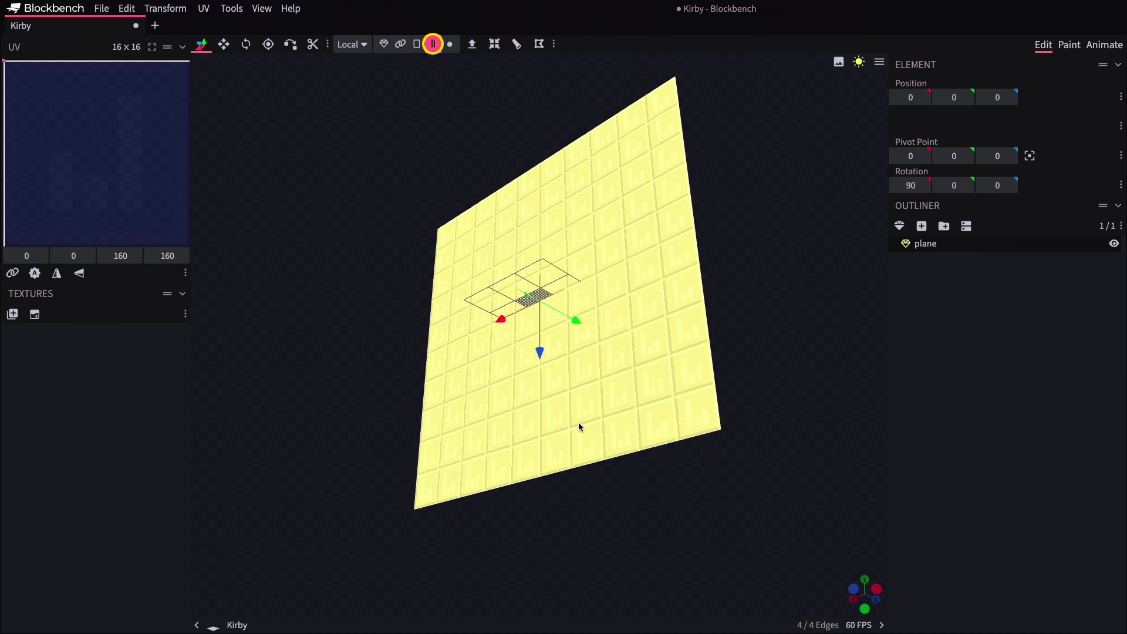
click(580, 471)
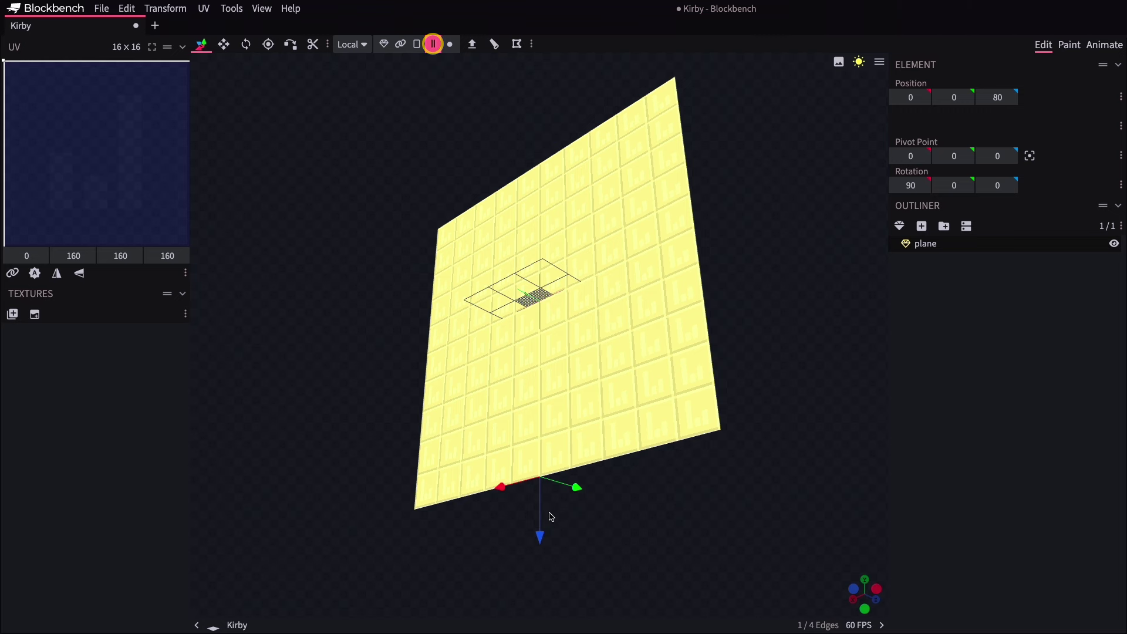
drag(542, 537, 542, 496)
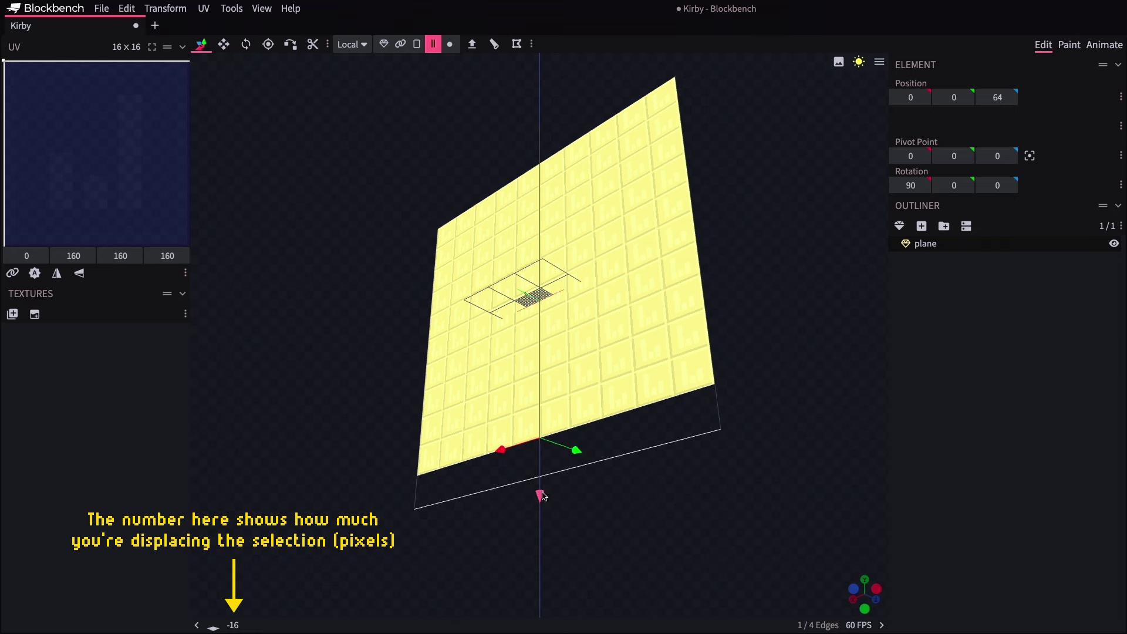
drag(542, 497, 542, 497)
Step: Duplicate the whole plane twice, spacing the copies evenly in front of one another along the local Y axis
click(386, 44)
drag(408, 141, 654, 230)
right_click(538, 198)
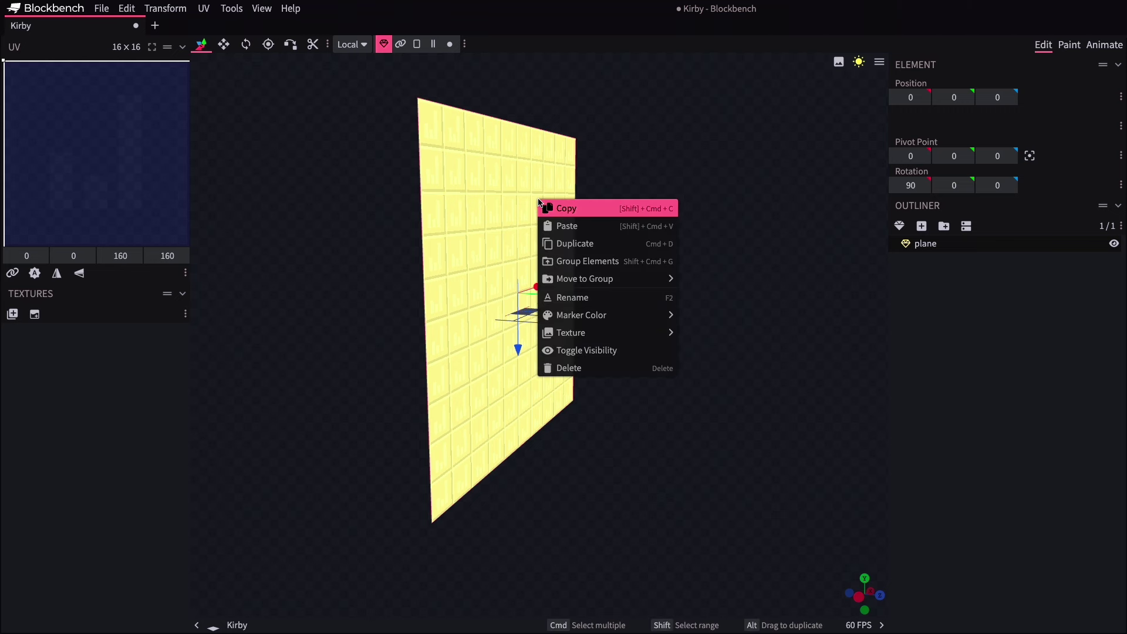
click(566, 241)
drag(573, 296, 642, 301)
right_click(579, 233)
click(652, 278)
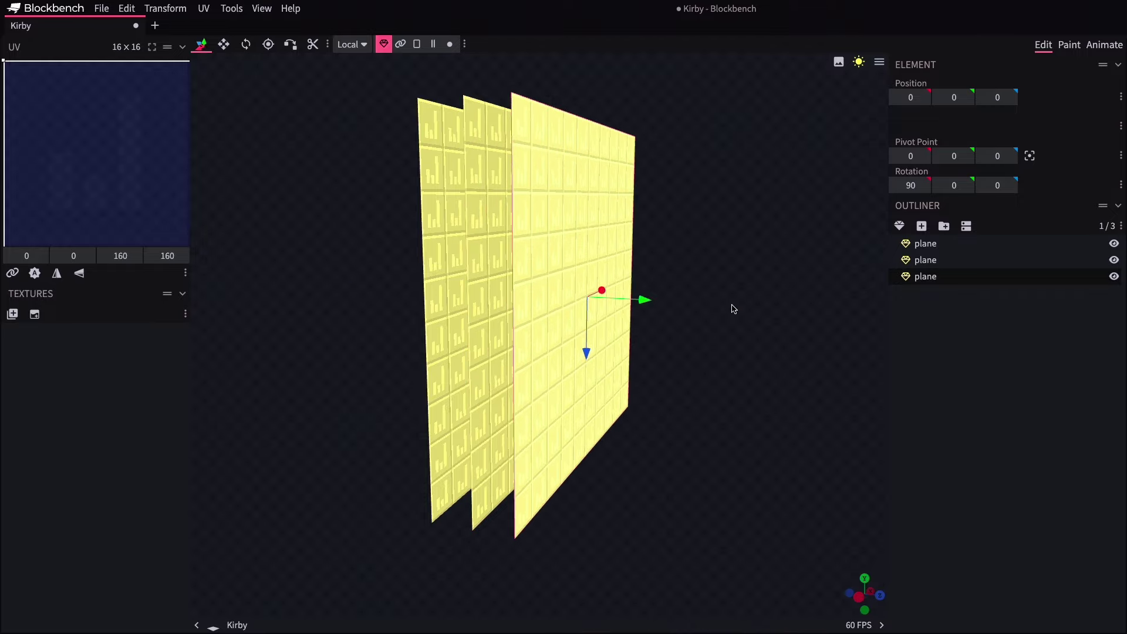
Step: Select all three planes and create one shared texture that gives each plane its own area
drag(730, 307, 740, 335)
shift+click(933, 246)
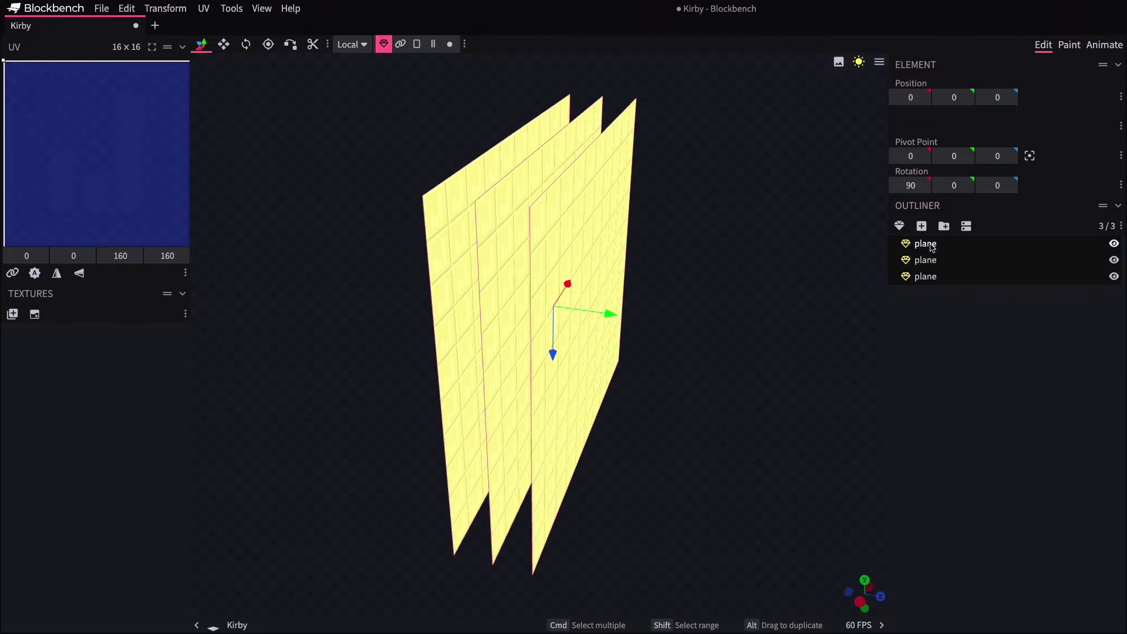
click(35, 315)
click(597, 340)
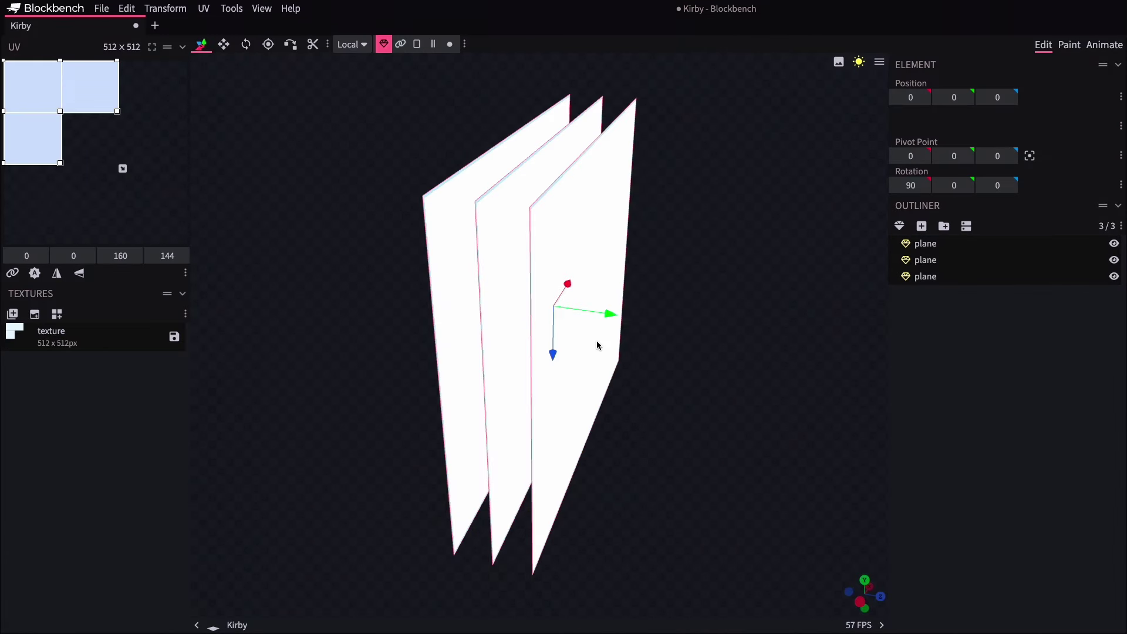
Step: Paint the identifying letters F, M and B on the front, middle and back planes
click(1070, 46)
drag(620, 255, 729, 243)
click(539, 225)
drag(529, 265, 533, 231)
mouse_move(634, 193)
mouse_down()
mouse_move(689, 151)
mouse_move(505, 219)
mouse_move(461, 270)
mouse_up()
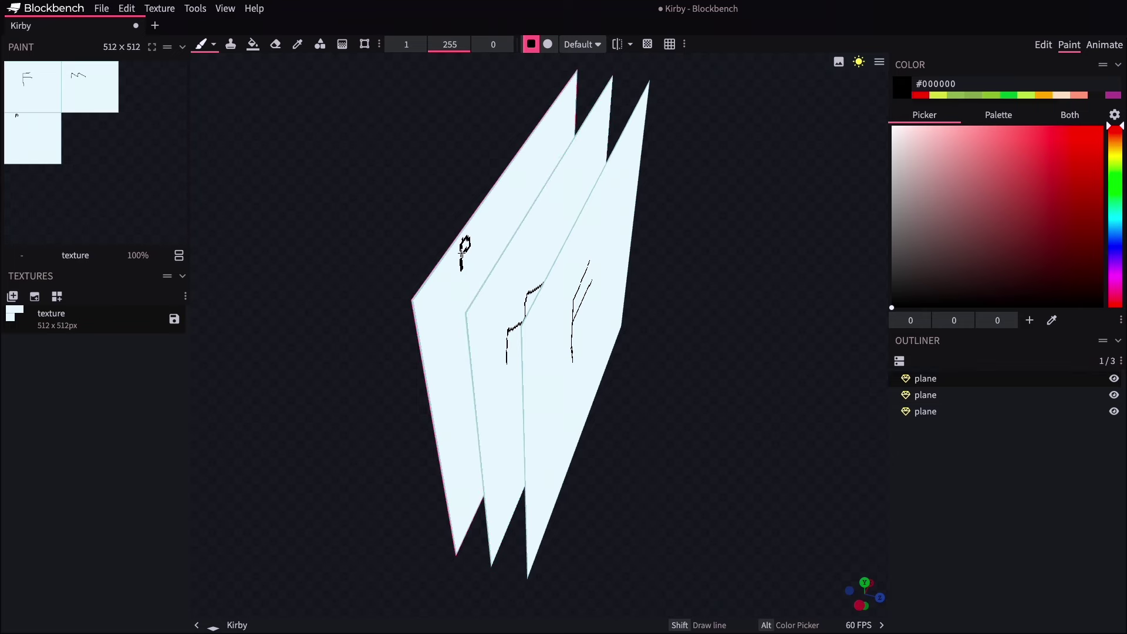
drag(362, 363, 365, 335)
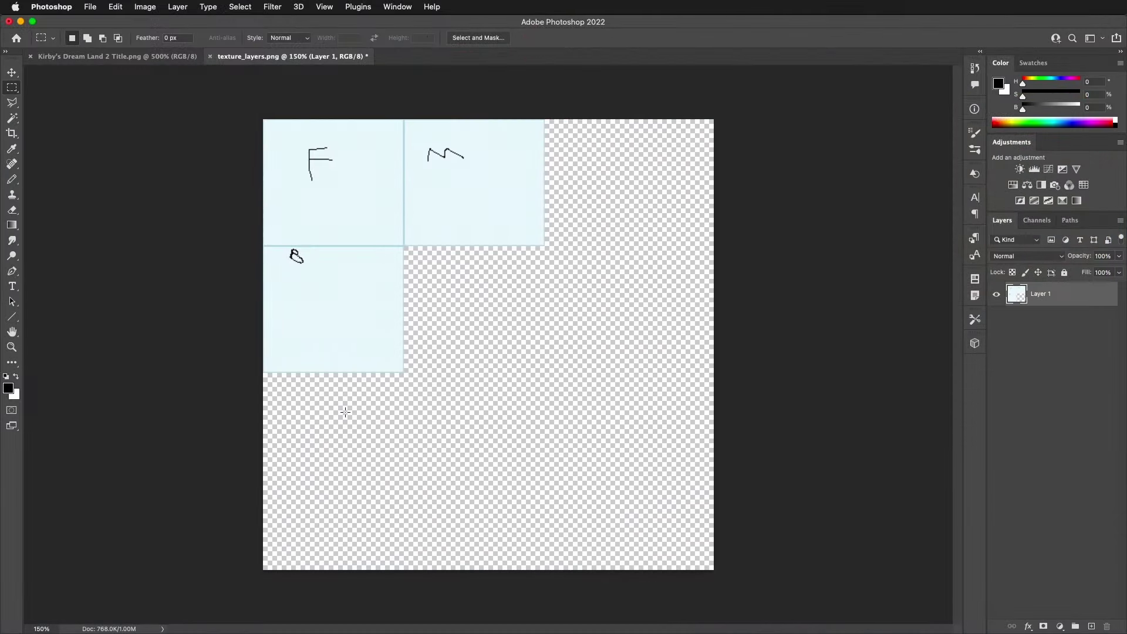
Step: In Photoshop, paste the title image into texture_layers.png and align it over the area marked B
key(super+v)
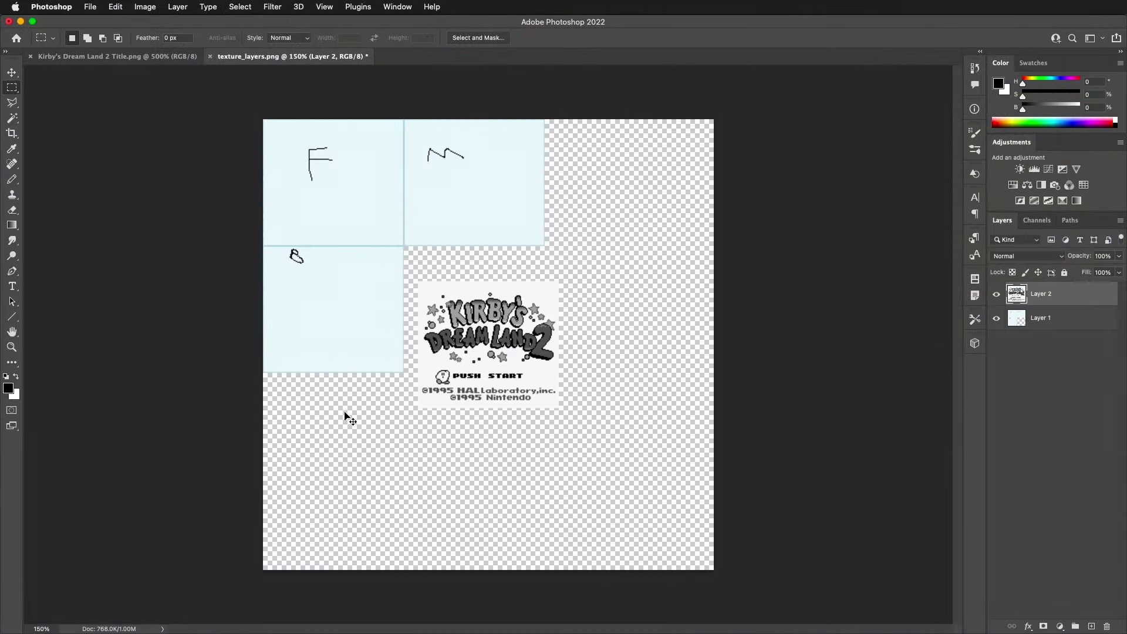
key(v)
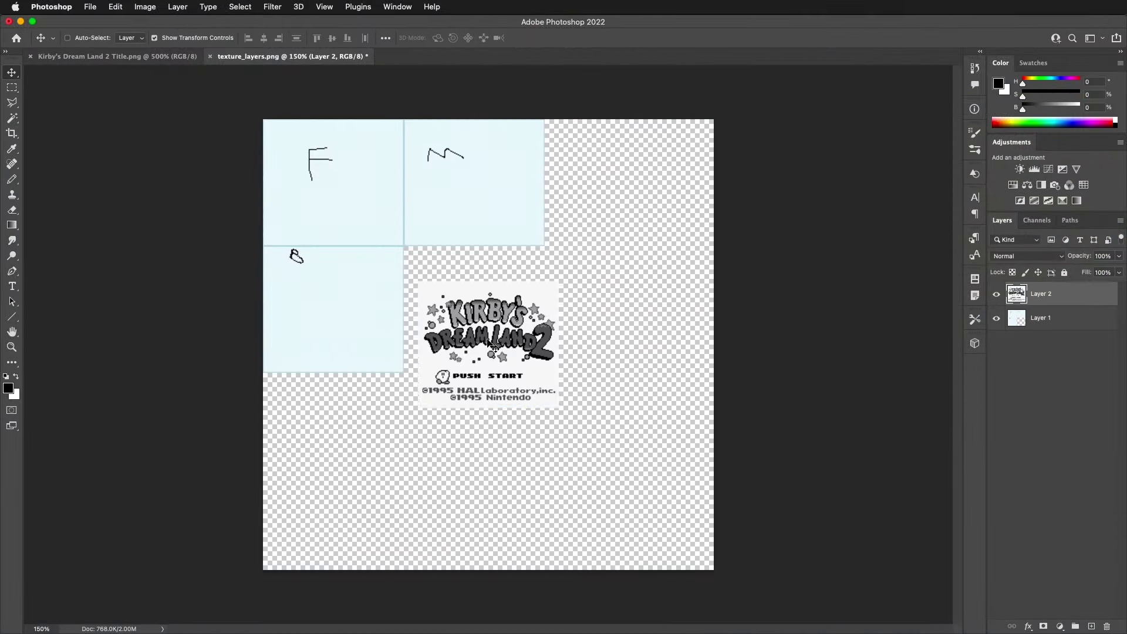
drag(488, 342, 336, 308)
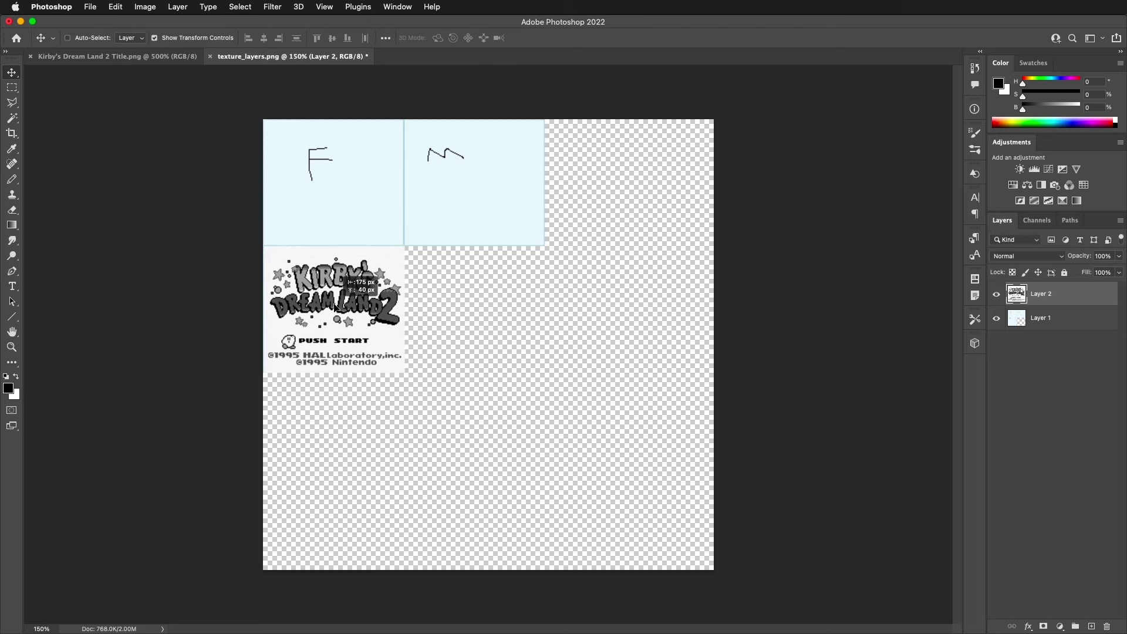
Step: Fill the logo and PUSH START area of the back-layer title with its sampled off-white background color, keeping only the copyright lines
key(super+equal)
key(super+equal)
key(super+equal)
key(m)
mouse_move(234, 464)
mouse_down()
mouse_move(611, 179)
mouse_move(601, 200)
mouse_up()
key(i)
click(572, 222)
key(alt+BackSpace)
Step: On the title copy over the M area, keep only the Kirby and PUSH START artwork and remove everything around it
key(m)
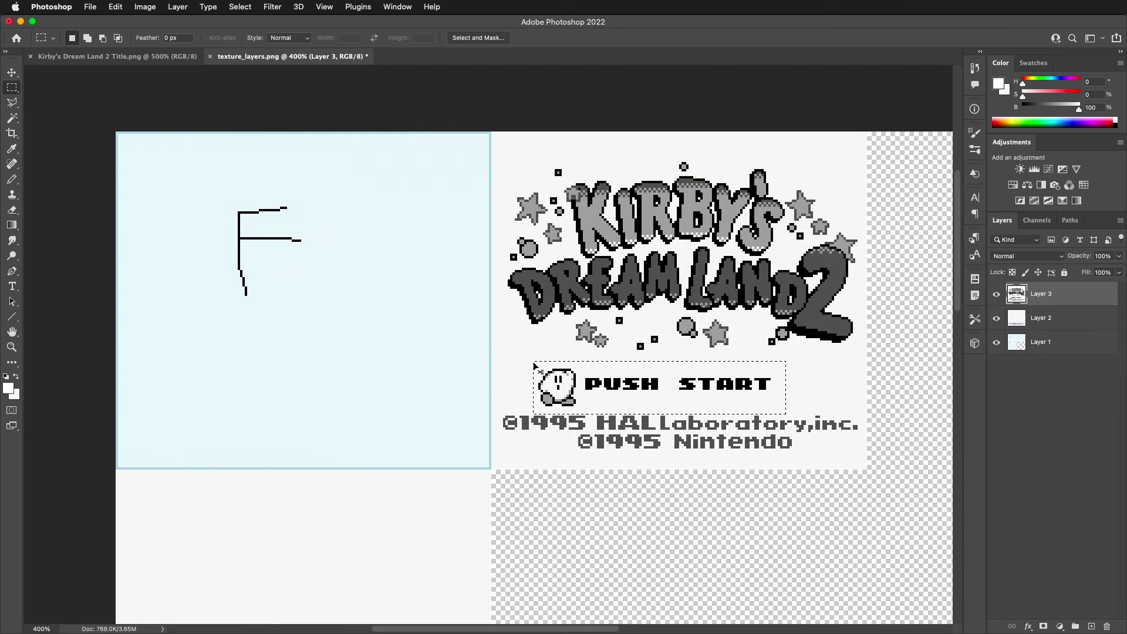
key(super+shift+i)
key(Delete)
key(super+d)
key(w)
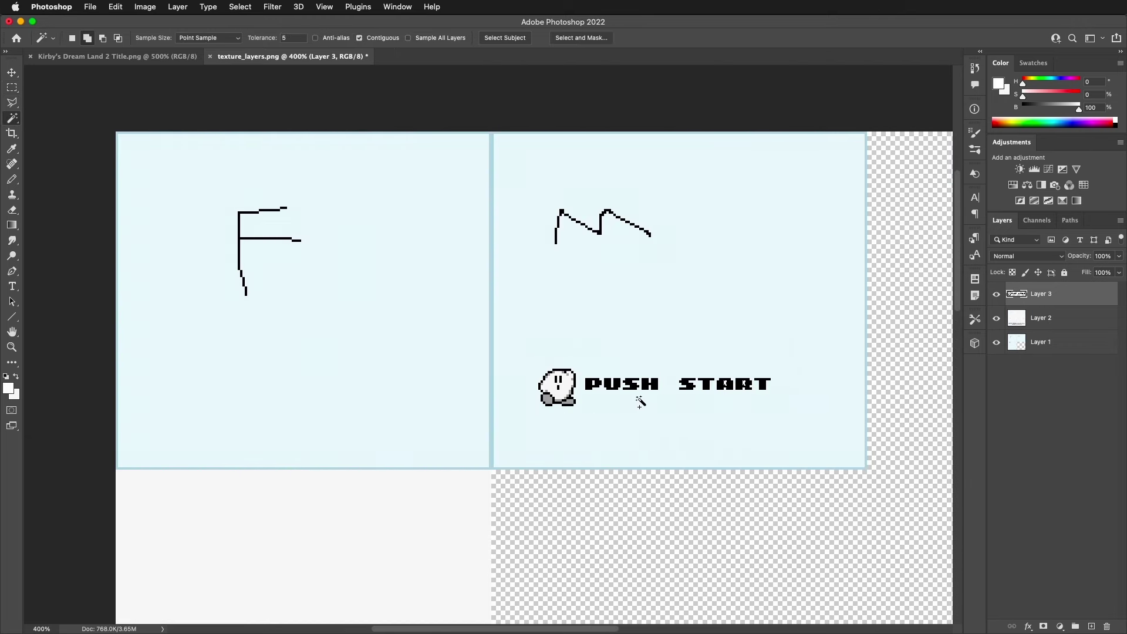
Step: Paste the title image again as a new layer and align it over the area marked F
key(super+v)
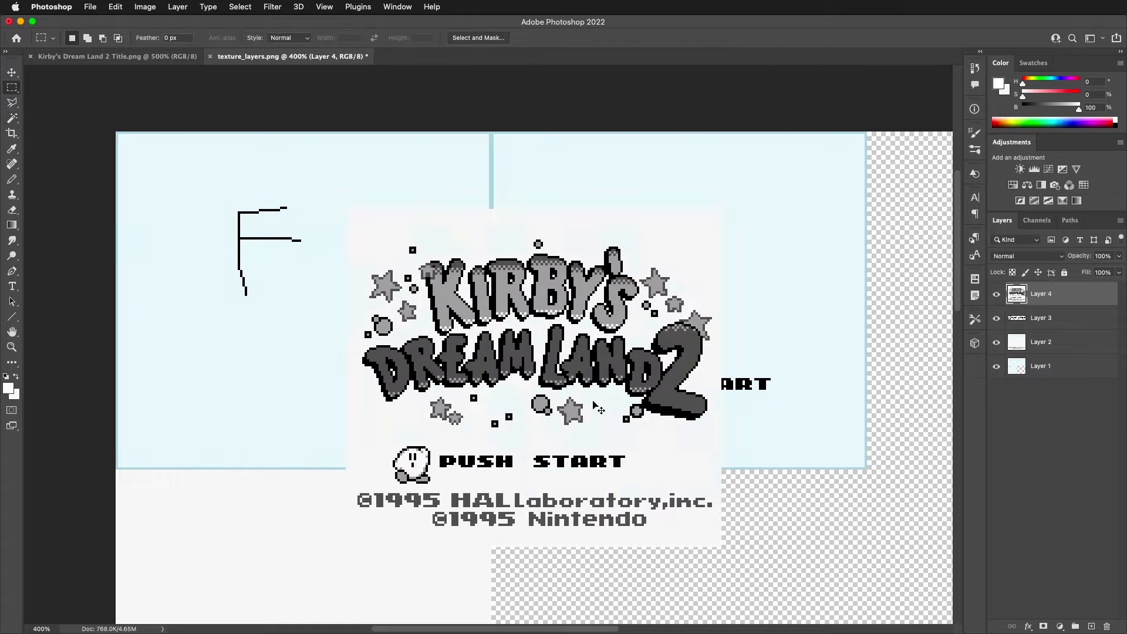
key(v)
drag(597, 386, 367, 309)
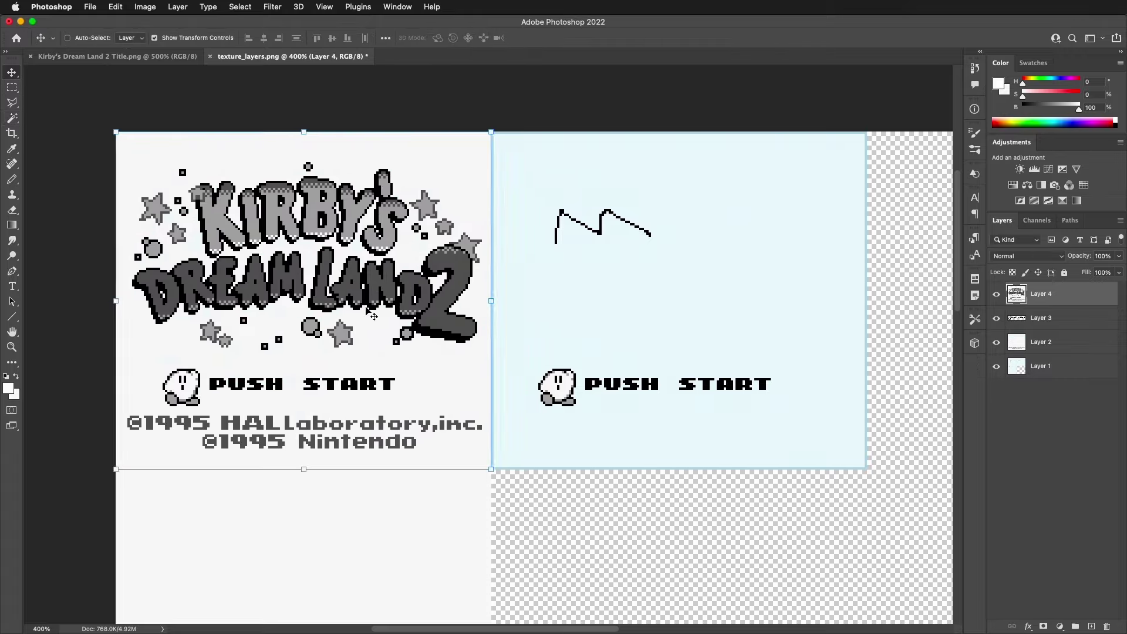
key(m)
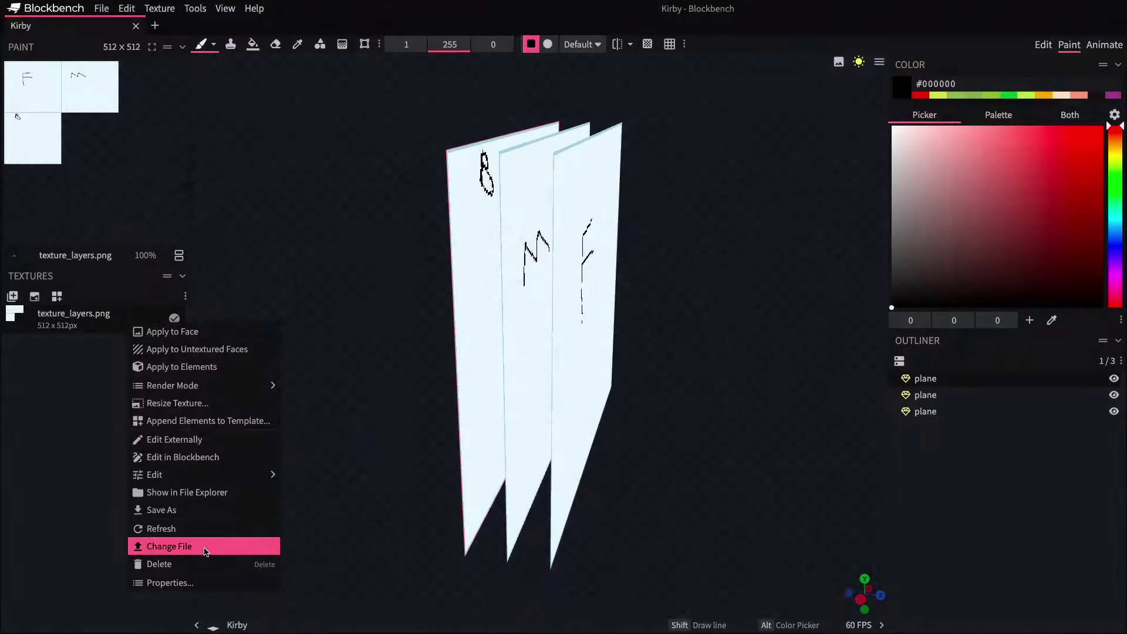
Step: In Blockbench, replace texture_layers.png with texture_layers_v2.png and inspect the layered title from different angles
click(171, 546)
click(616, 283)
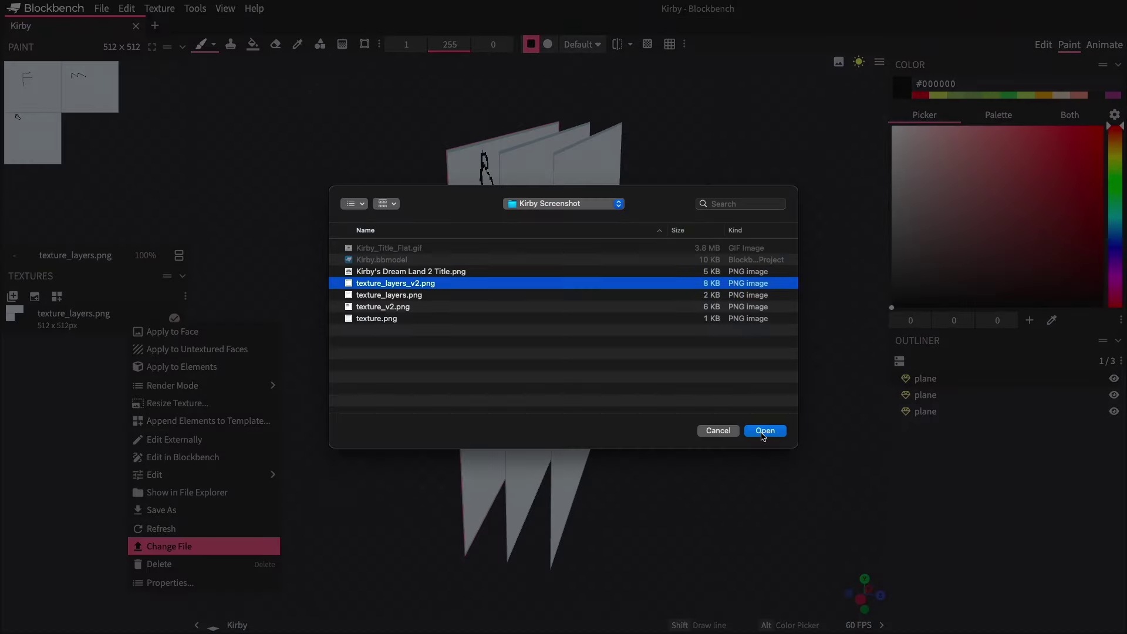
click(765, 431)
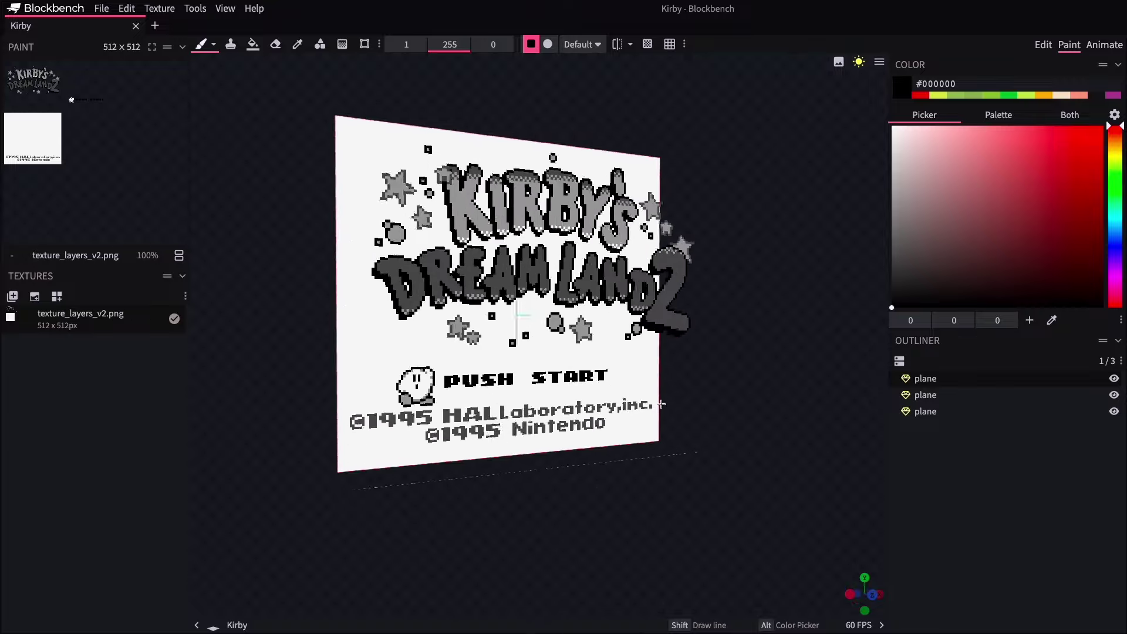
drag(748, 449, 667, 480)
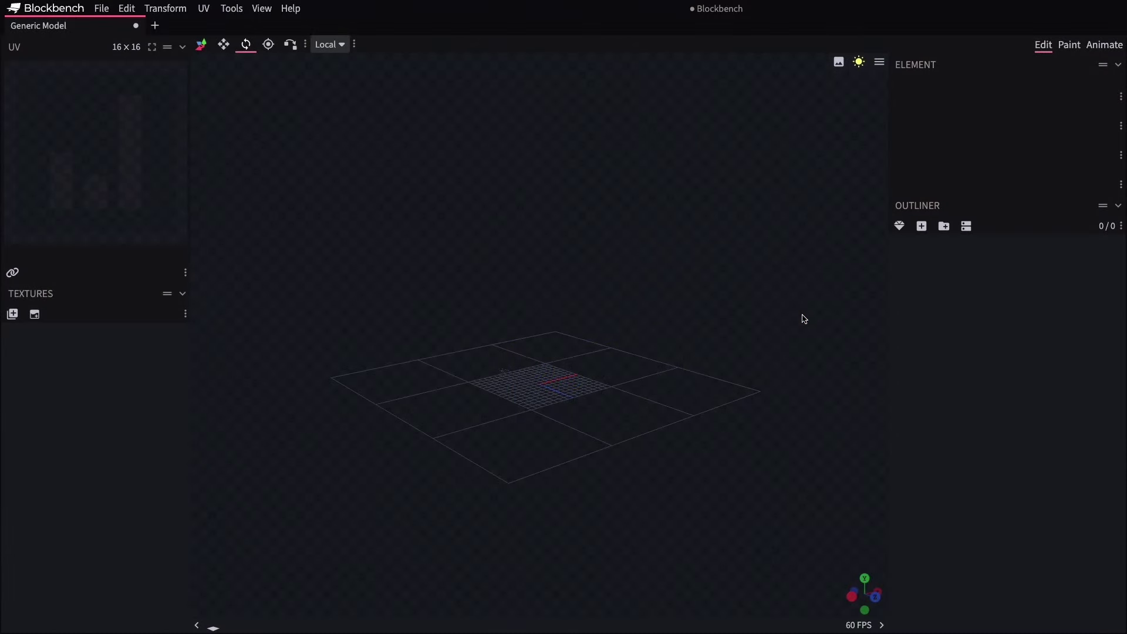
Step: Add a cuboid mesh with a diameter of 160 and a height of 16
click(900, 226)
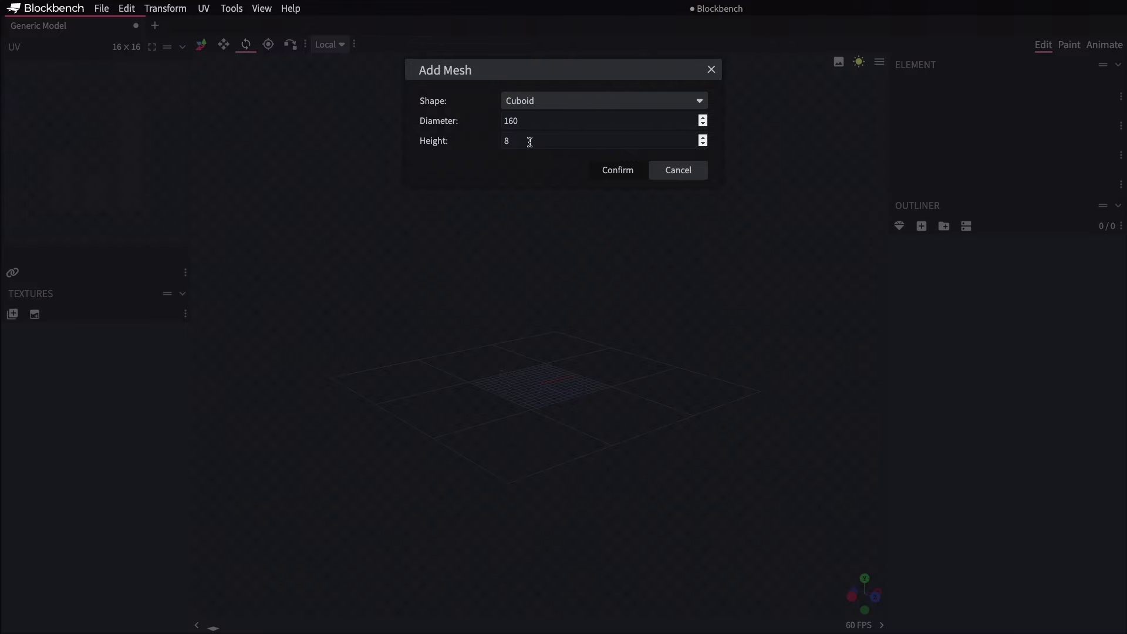
click(616, 169)
scroll(628, 230, down, 5)
scroll(630, 235, up, 4)
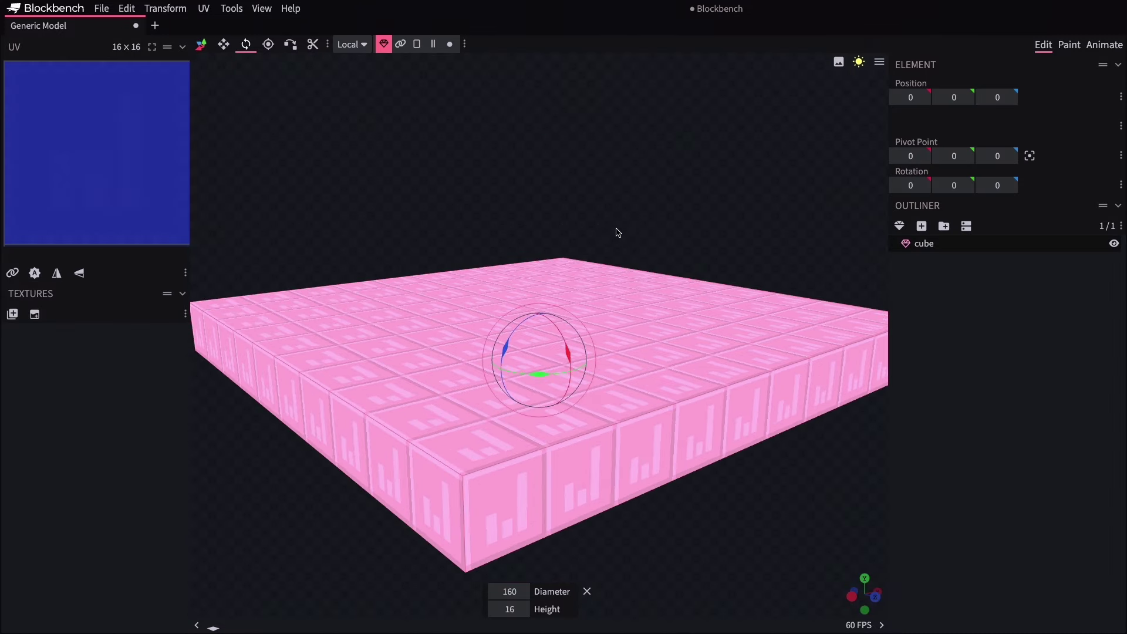
Step: Shorten the cuboid by moving its positive-Z side face inward to a Z position of 16
click(201, 45)
scroll(478, 244, down, 3)
drag(624, 481, 648, 478)
click(417, 44)
click(637, 379)
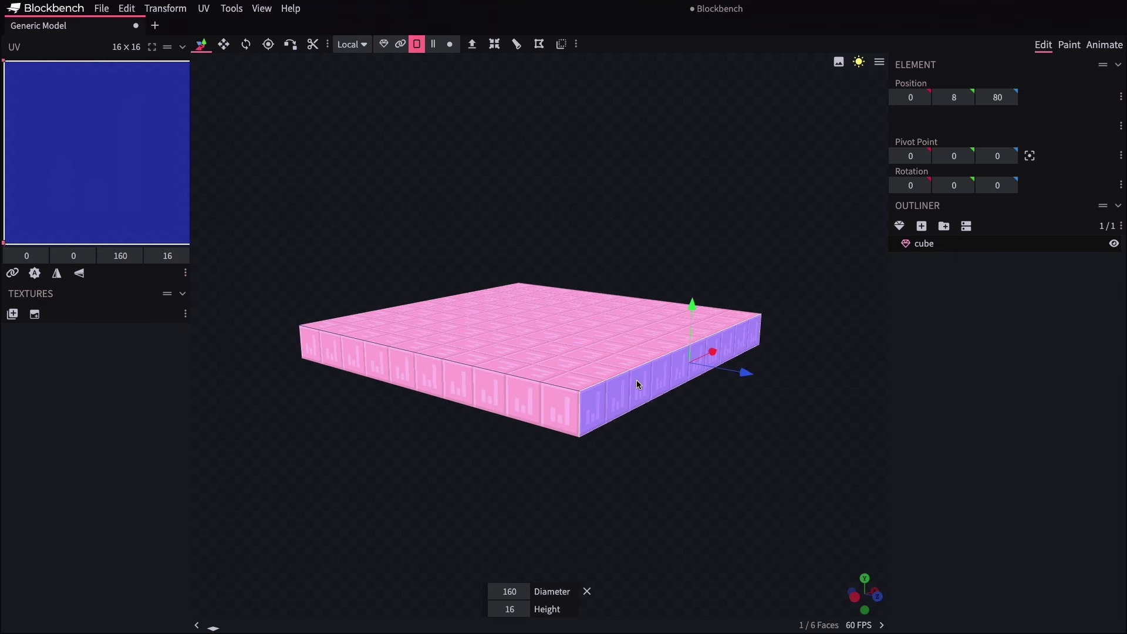
drag(746, 380, 611, 347)
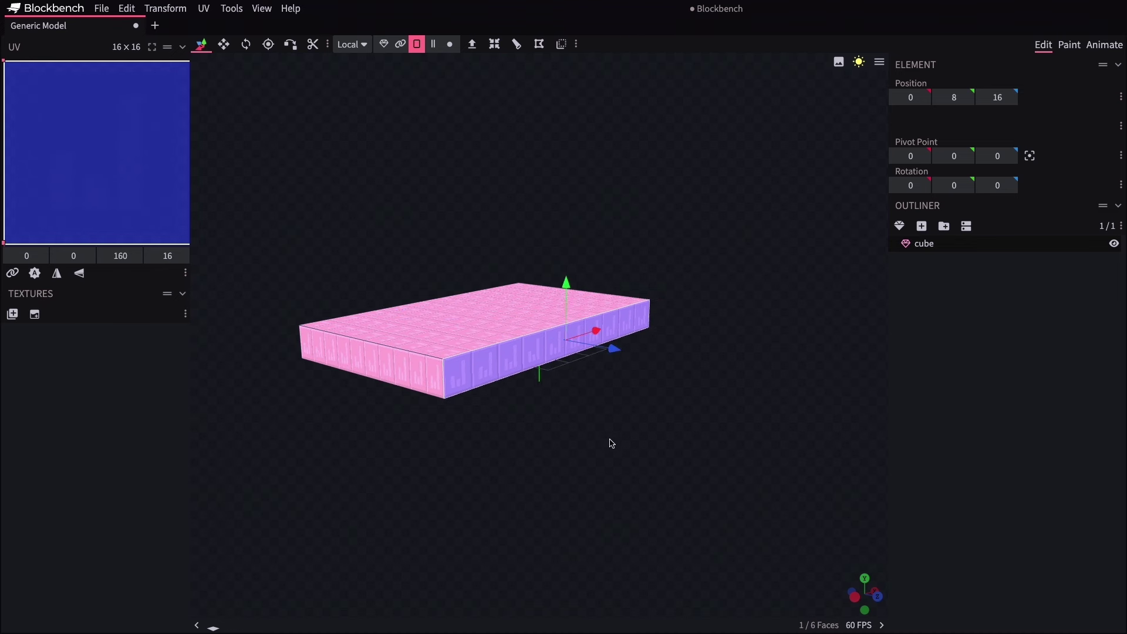
mouse_move(612, 443)
mouse_down()
mouse_move(606, 456)
mouse_move(352, 443)
mouse_move(499, 428)
mouse_move(614, 447)
mouse_up()
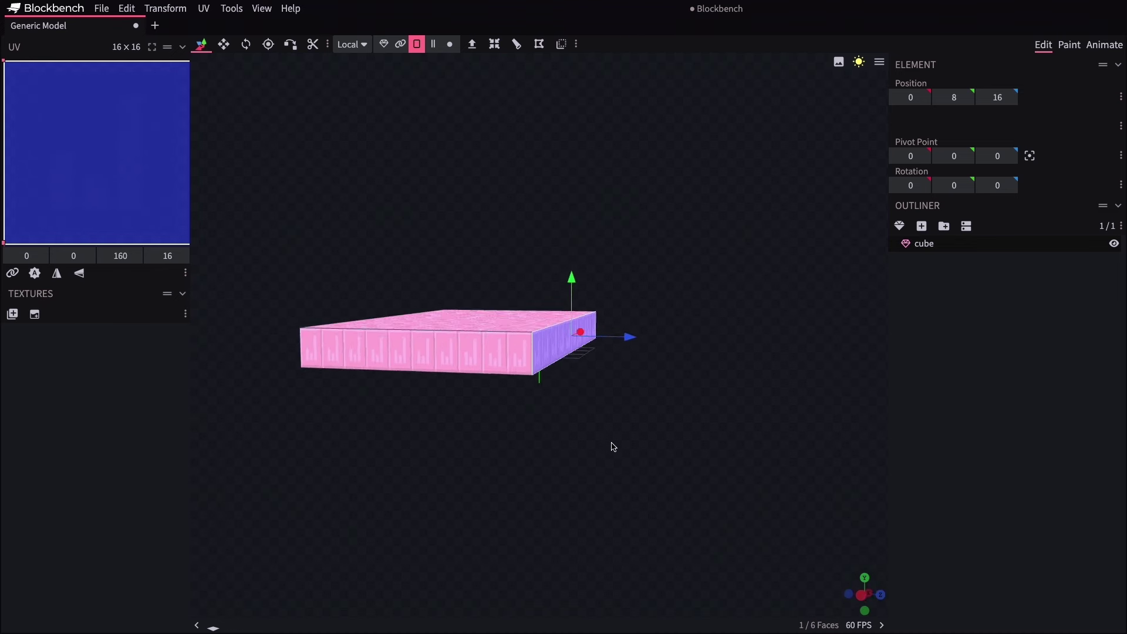
Step: Move the whole shortened cuboid along the Z axis to center it on the grid
click(383, 44)
drag(453, 330, 583, 344)
drag(674, 448, 629, 457)
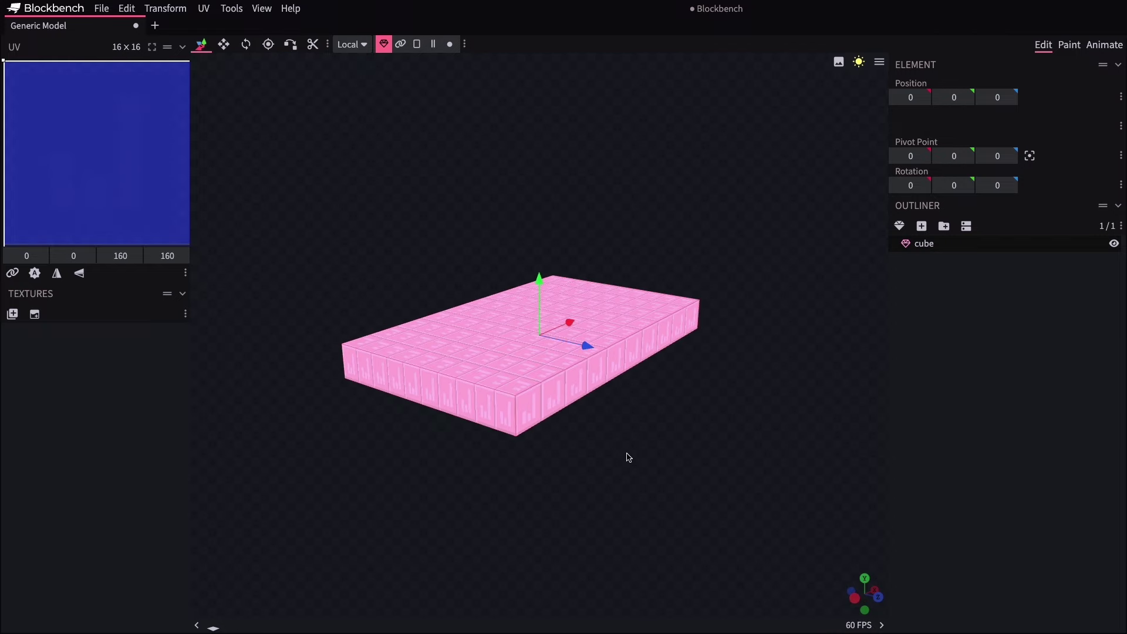
Step: Add a cuboid mesh with a diameter and height of 64 and move it up onto one rear end of the base
click(899, 225)
text(64)
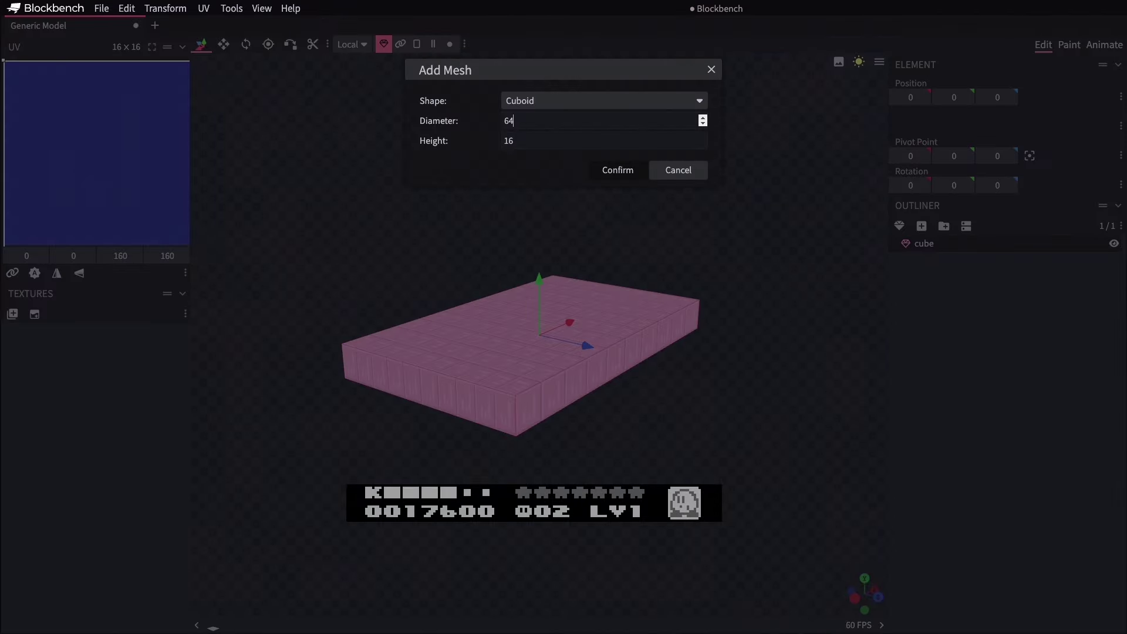
click(618, 169)
drag(538, 242, 537, 213)
drag(537, 440, 562, 433)
drag(592, 256, 618, 488)
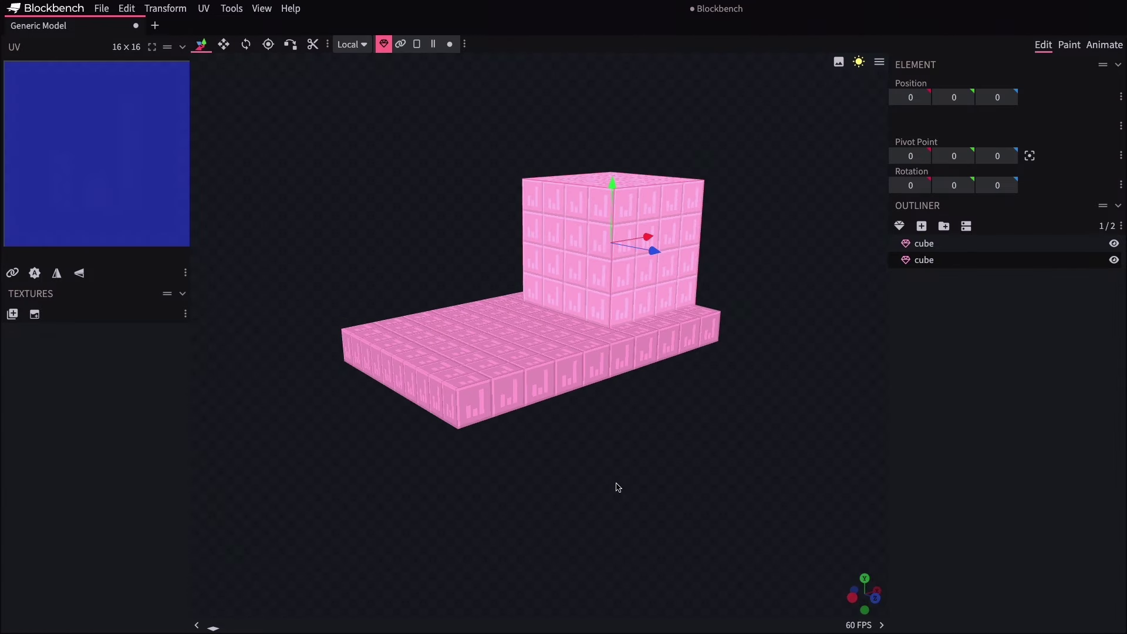
Step: Add a cuboid 48 in diameter and 32 high on top of the base, and shift the large cube back along Z
click(899, 225)
key(Return)
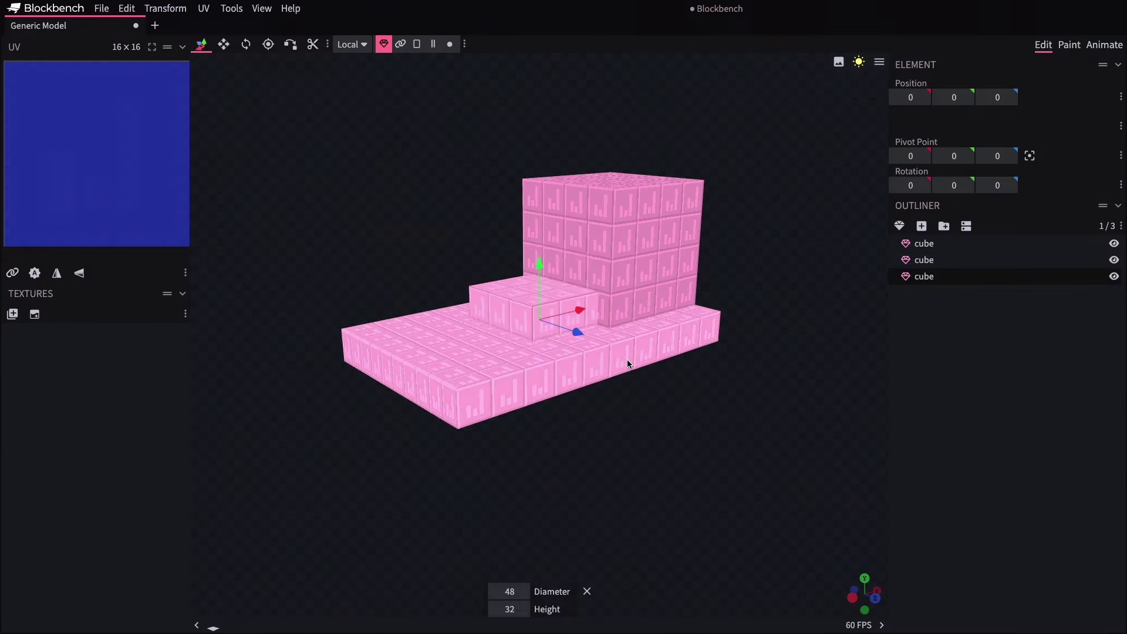
drag(538, 251, 690, 508)
click(558, 230)
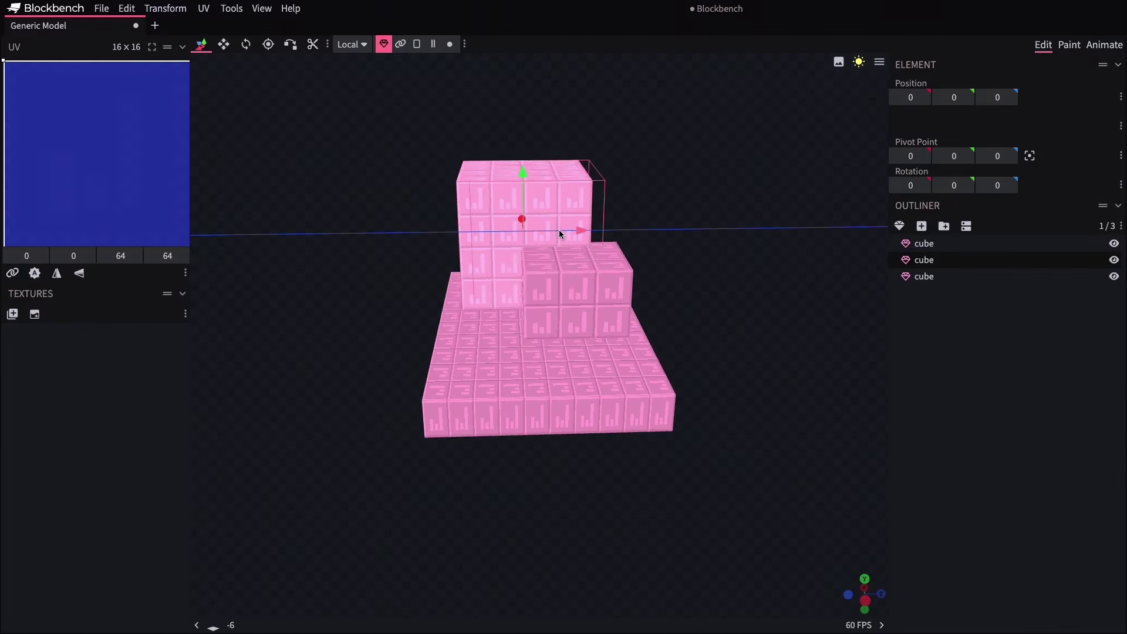
drag(559, 230, 524, 329)
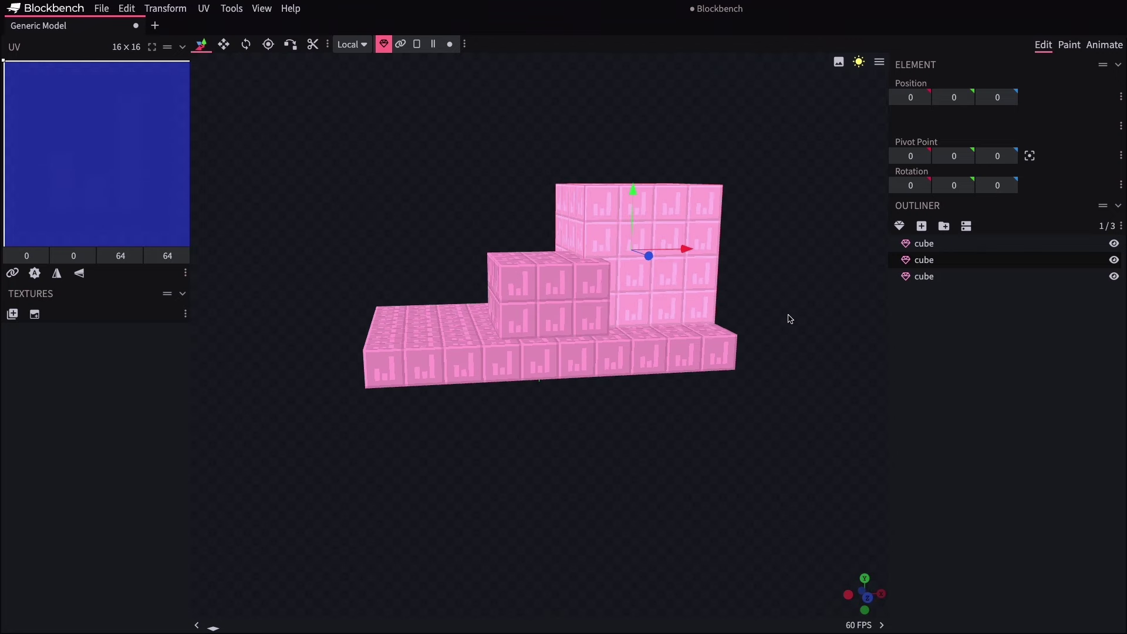
Step: Add a narrow cuboid column 64 high, place it on the base's end opposite the large cube, and extend its depth
click(900, 226)
key(Tab)
text(64)
click(621, 170)
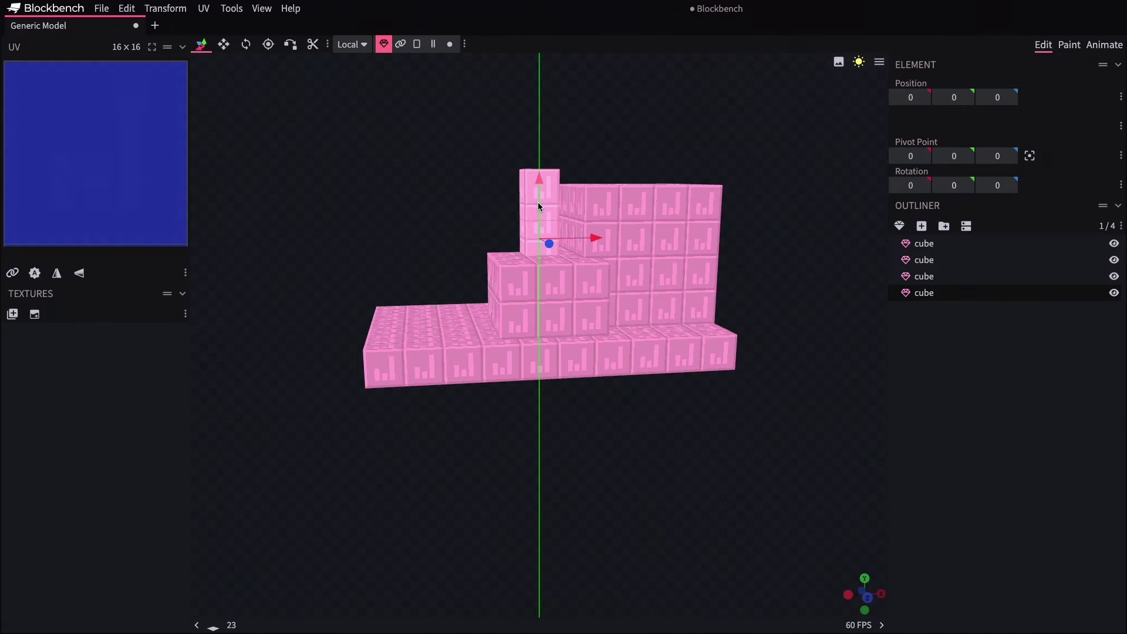
drag(538, 202, 513, 276)
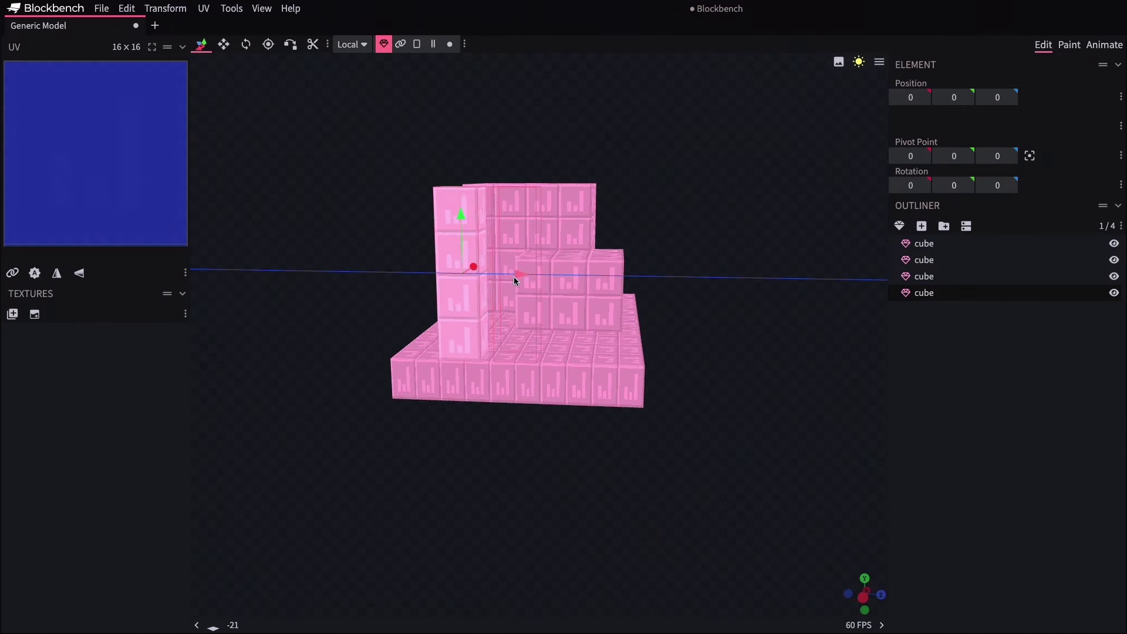
click(505, 231)
drag(505, 232, 622, 403)
Step: Place a 16-unit cube in front of the medium block and a second one in front of the large cube
key(ctrl+n)
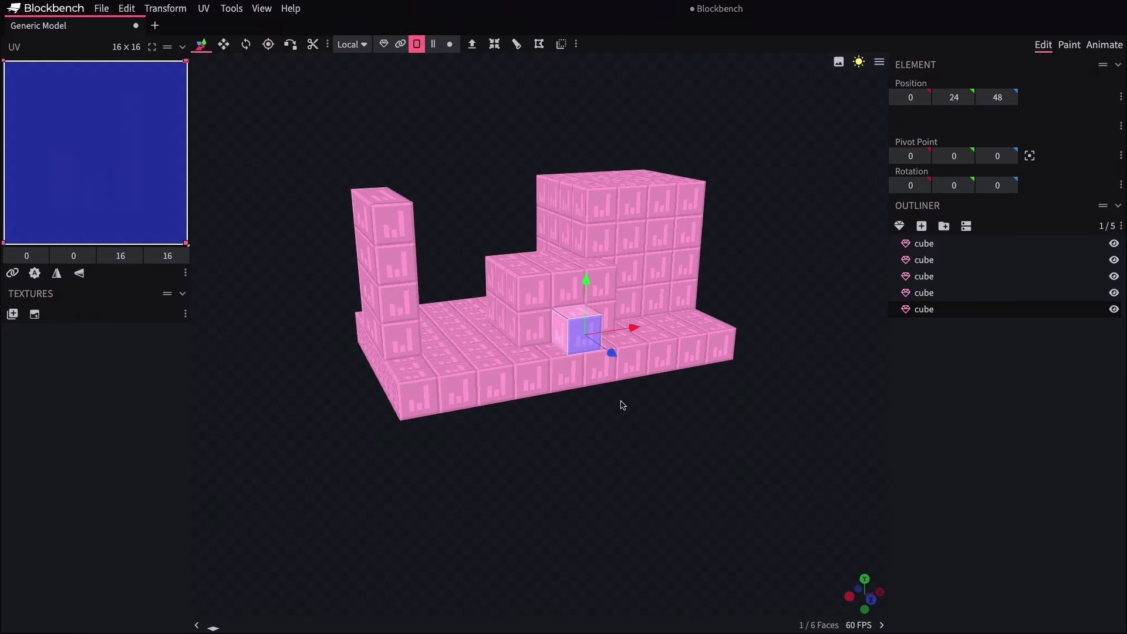
key(ctrl+n)
drag(628, 320, 664, 448)
drag(687, 309, 852, 464)
key(s)
click(1033, 450)
Step: Add a plane mesh 160 in diameter and rotate it 90 degrees about X so it stands upright
click(899, 226)
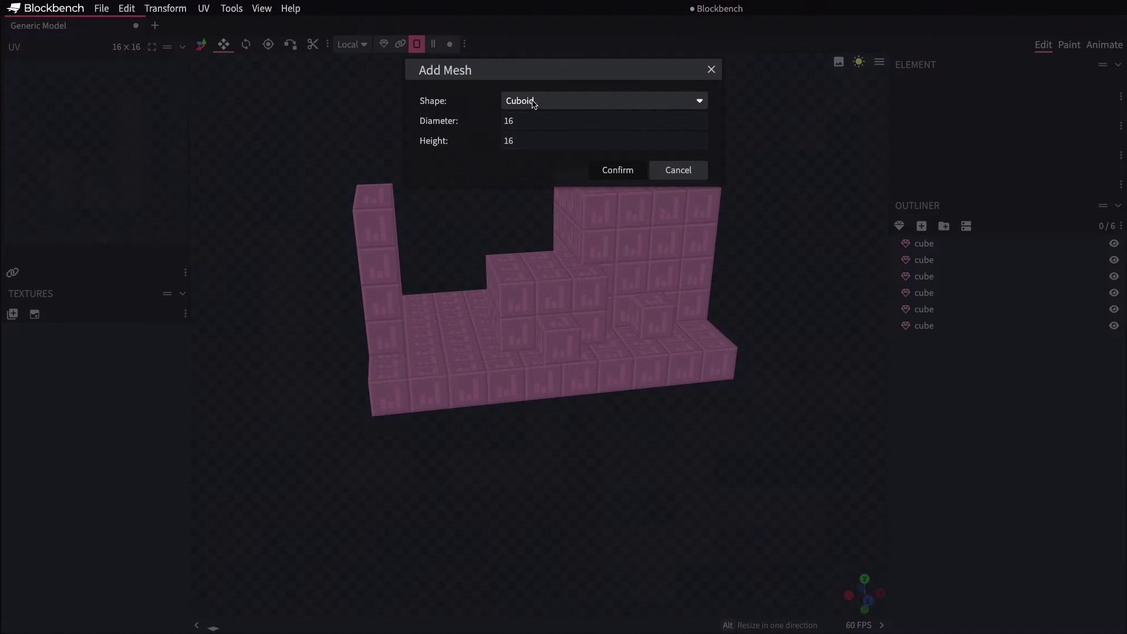
click(531, 104)
click(536, 118)
click(617, 149)
key(r)
drag(546, 364, 374, 371)
key(v)
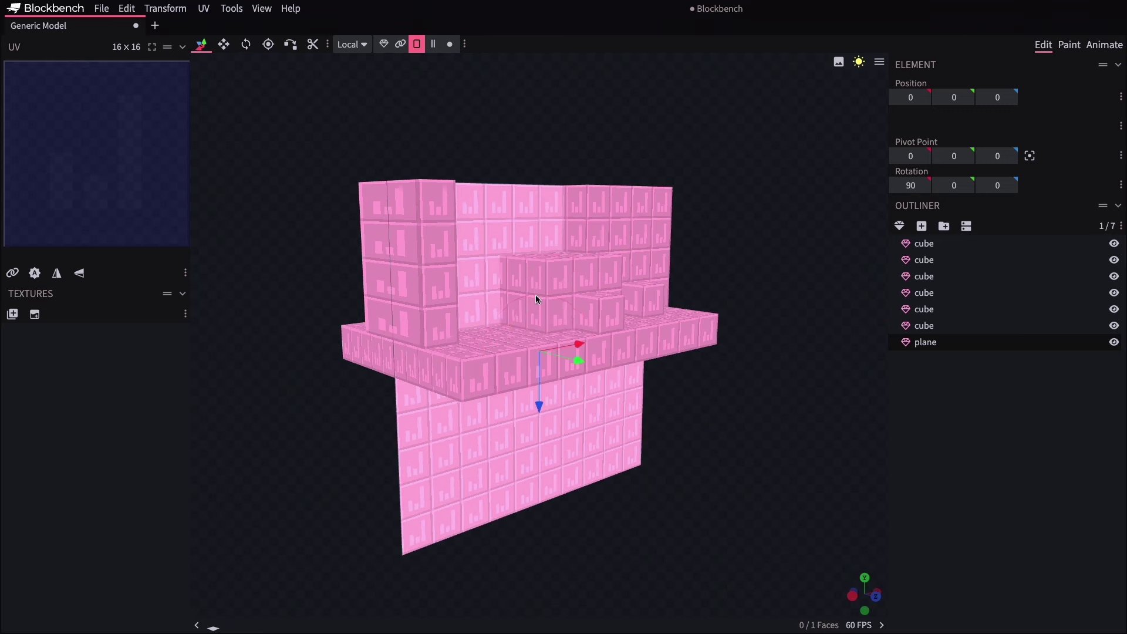
Step: Raise the upright plane above the base and move its lower edge up by 16 to shorten it
drag(536, 401, 533, 268)
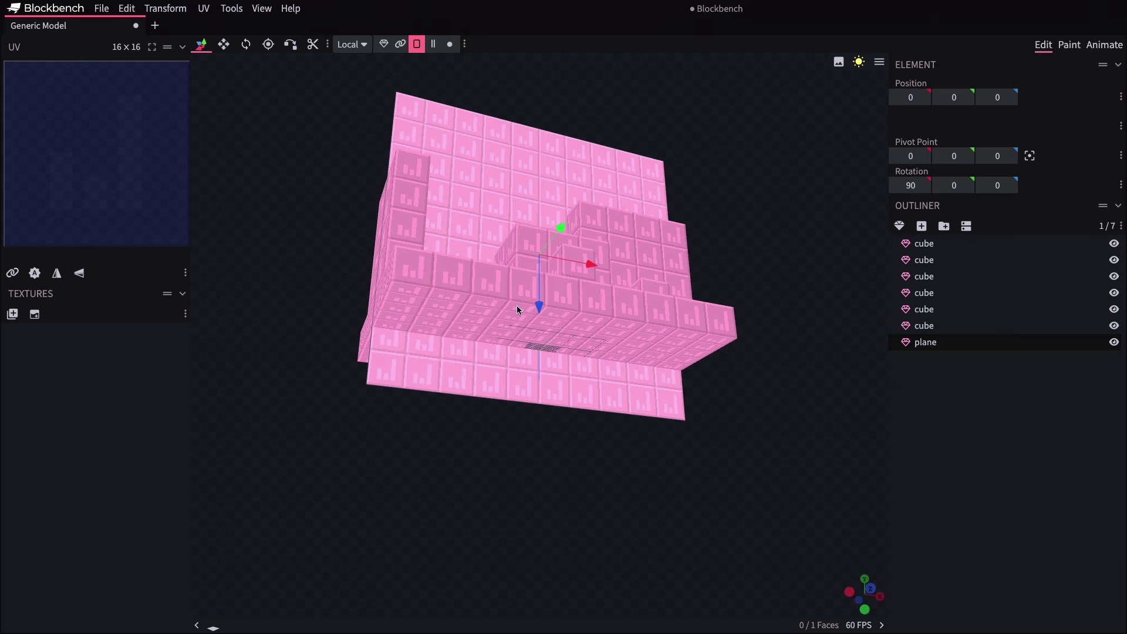
drag(518, 309, 539, 423)
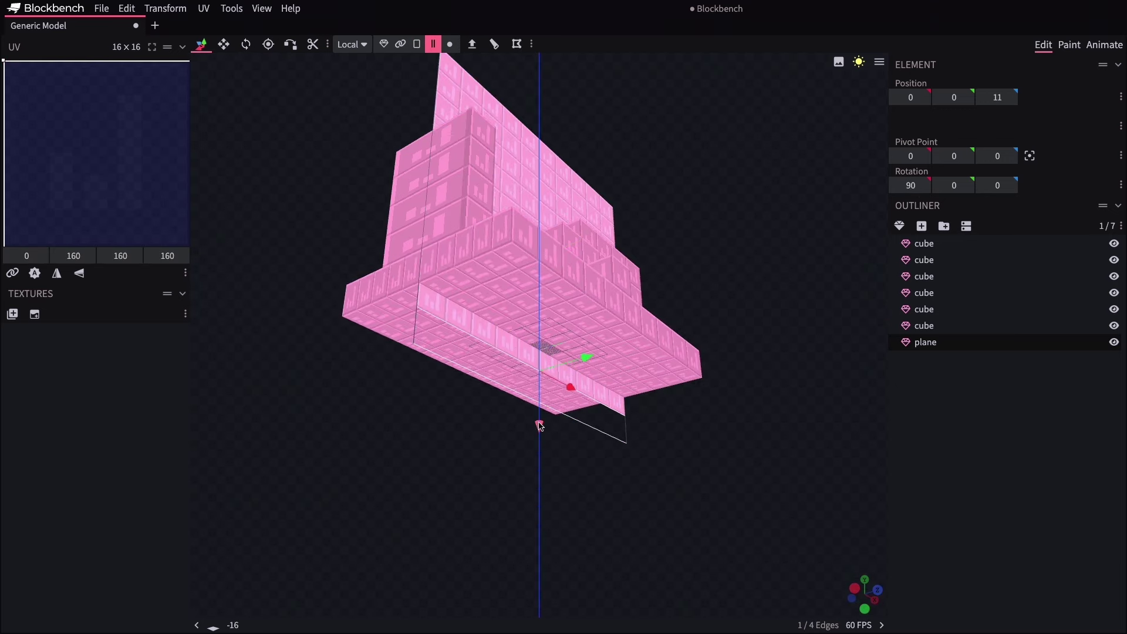
key(1)
drag(536, 280, 755, 425)
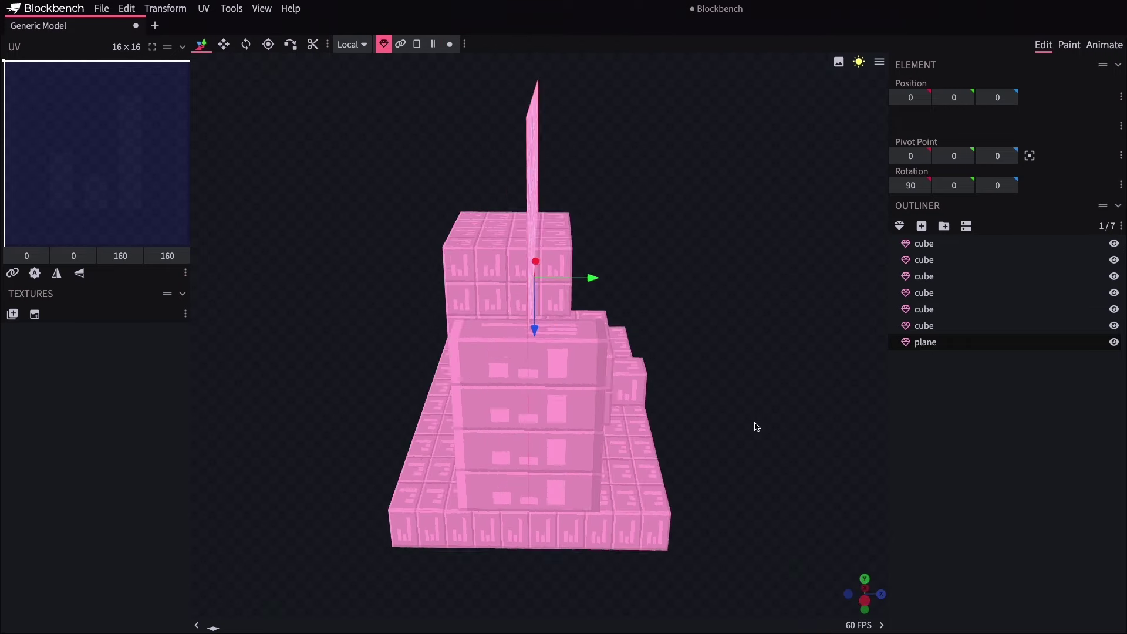
Step: Duplicate the upright plane several times and space the copies apart along the depth of the model
key(ctrl+d)
drag(673, 303, 666, 226)
key(ctrl+d)
key(ctrl+d)
drag(587, 276, 640, 276)
drag(658, 305, 693, 234)
key(ctrl+d)
drag(635, 272, 611, 282)
drag(611, 281, 592, 532)
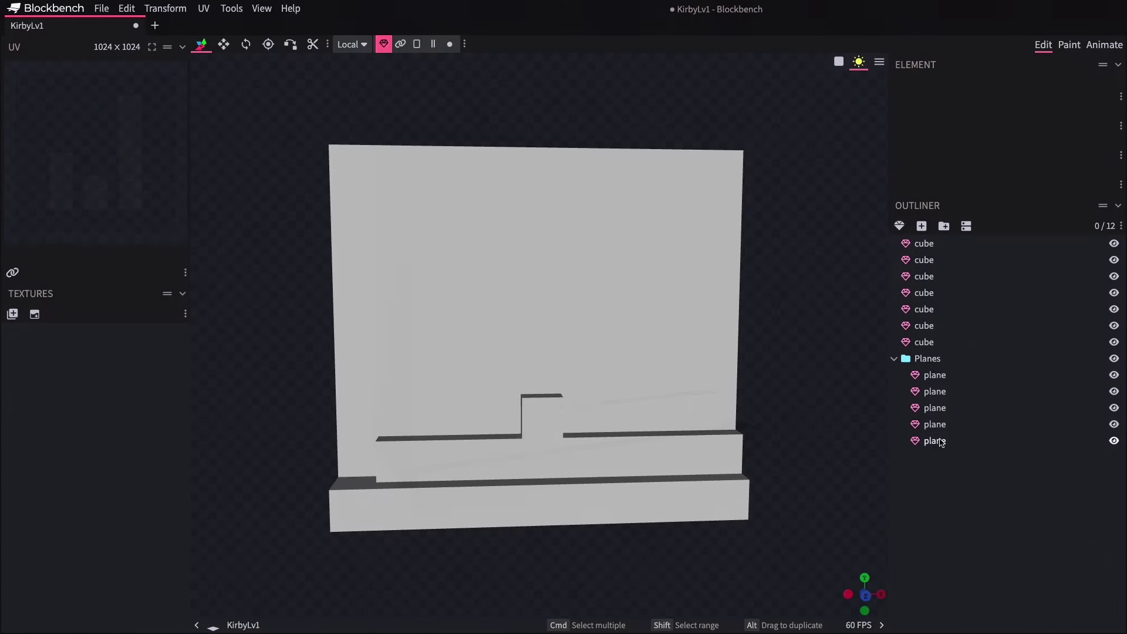
Step: Select all cubes and planes and generate a 16x texture template named texture with rearranged UVs
click(937, 441)
key(super+a)
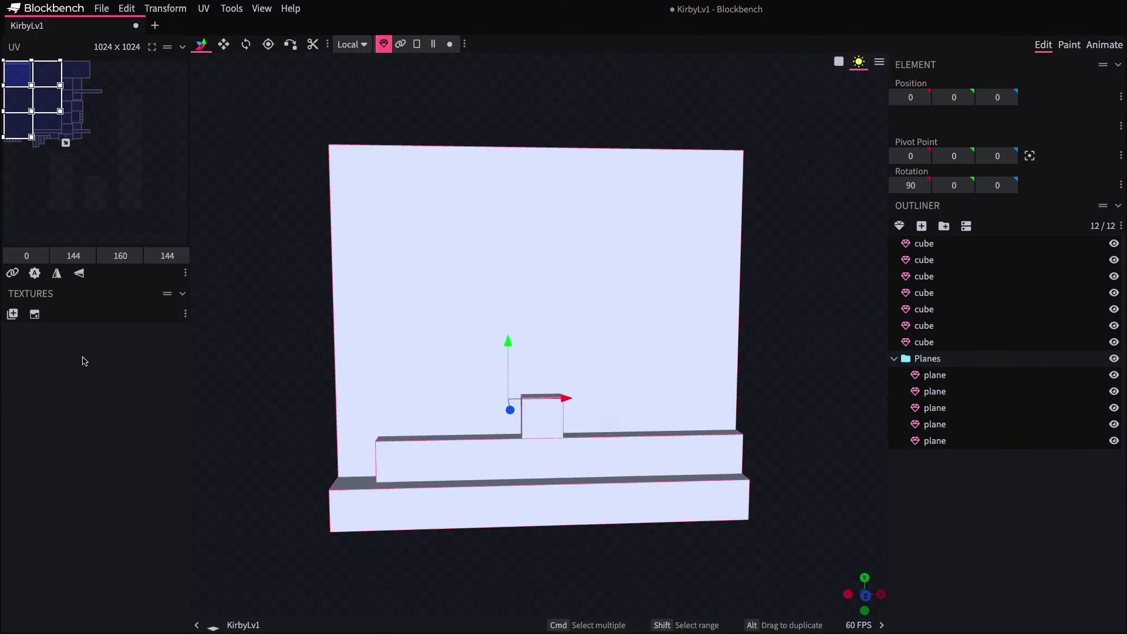
click(34, 314)
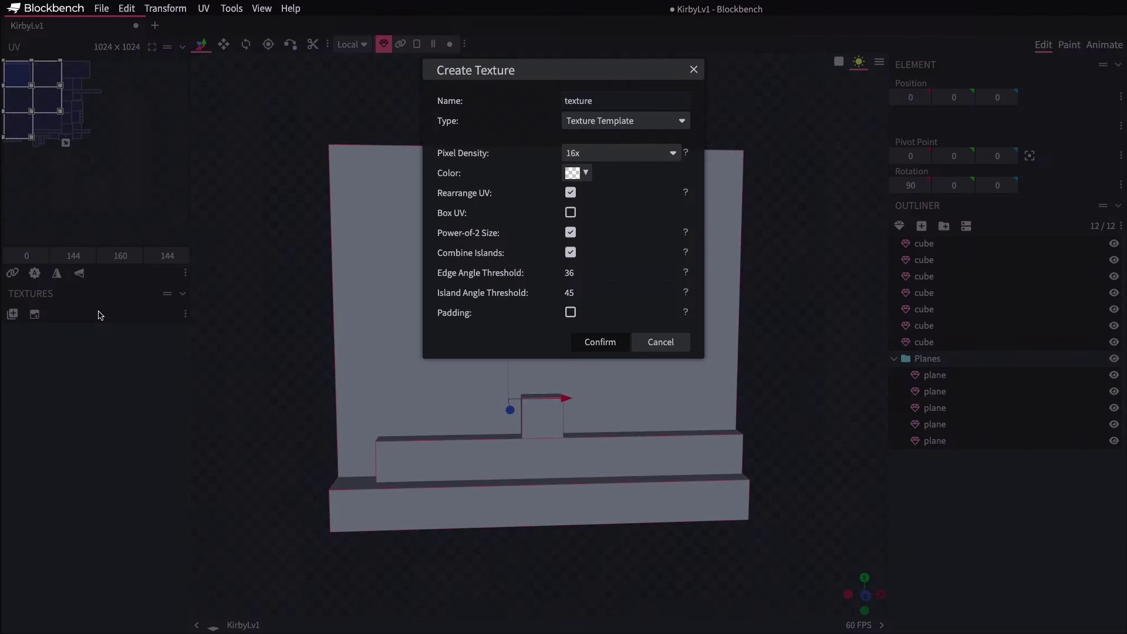
click(598, 343)
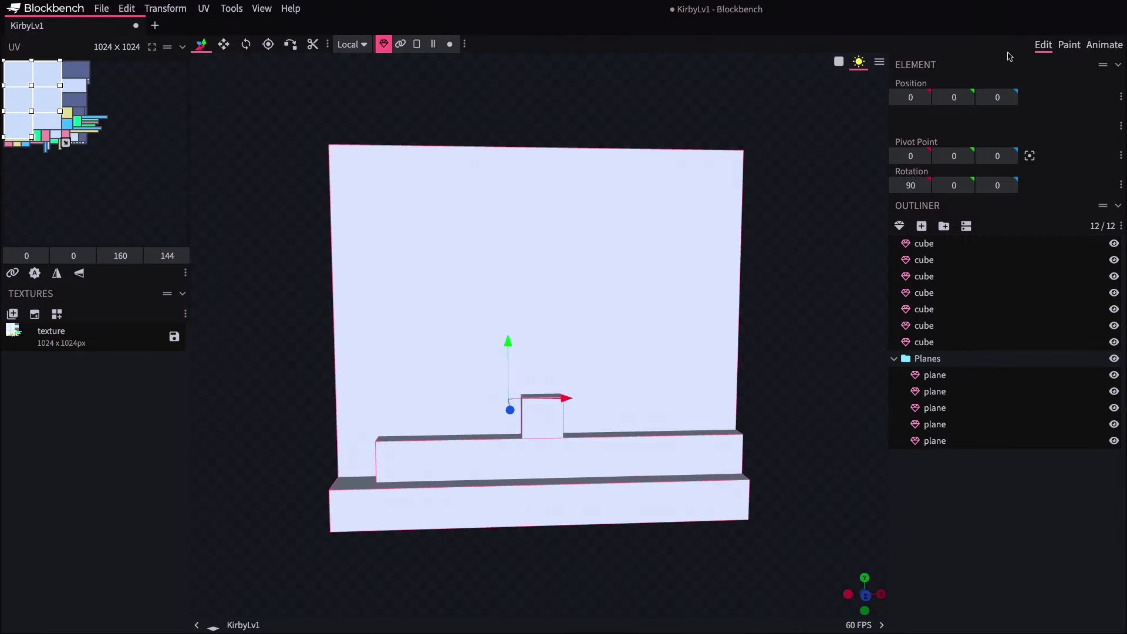
Step: Switch to Paint mode and hide the Planes group
click(1069, 46)
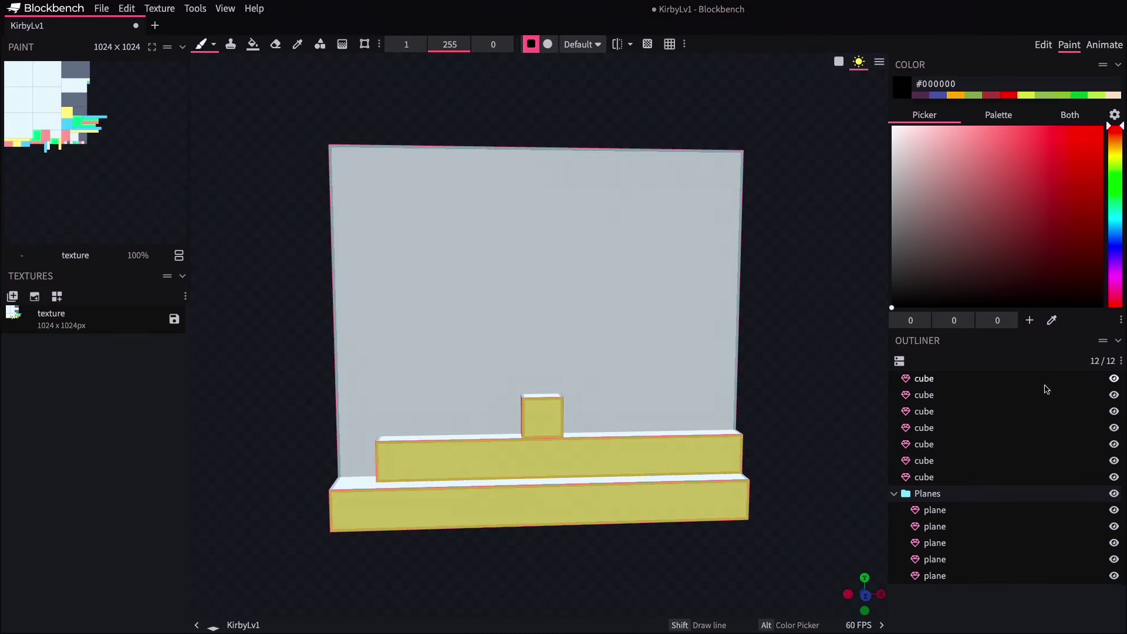
click(1114, 494)
drag(778, 403, 816, 409)
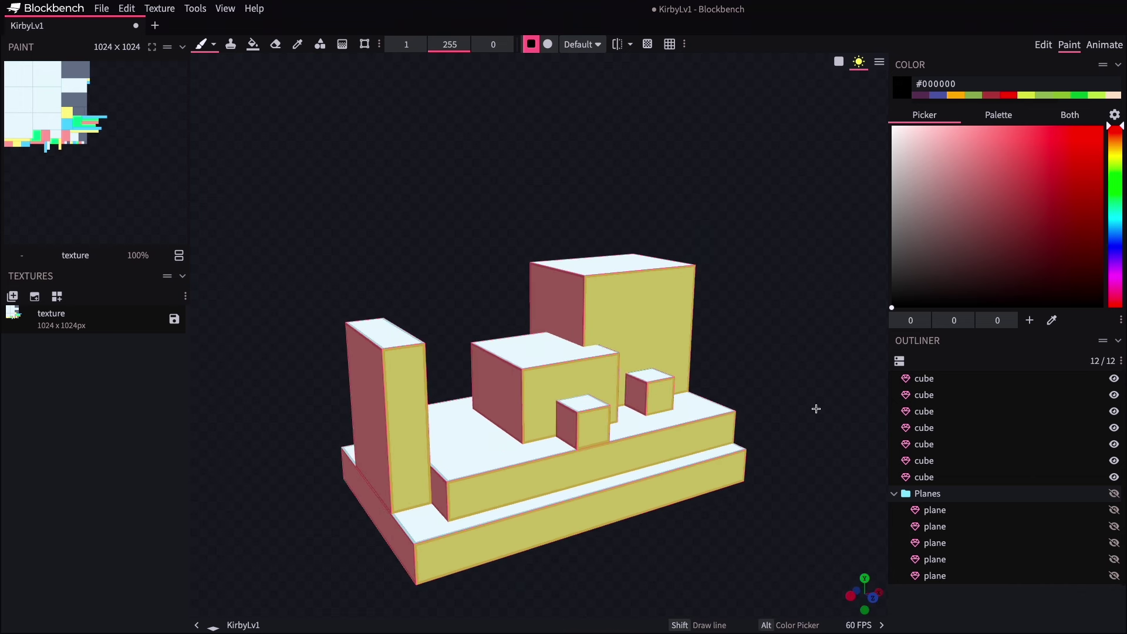
Step: Set the fill tool to Element mode and fill the medium block with red #a54545
click(254, 51)
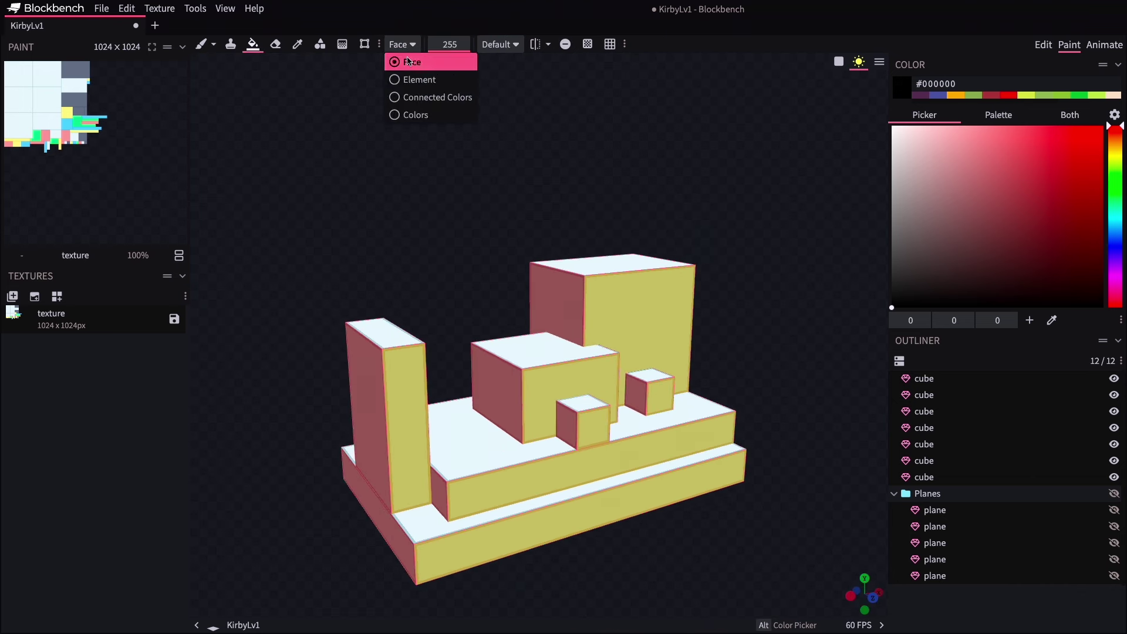
click(444, 84)
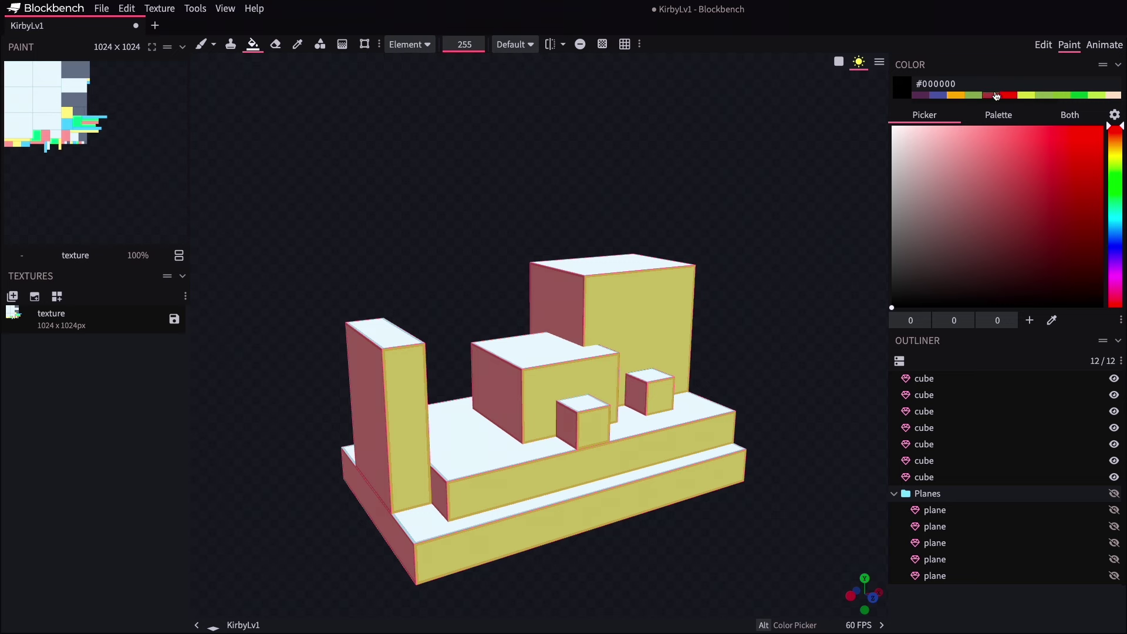
click(561, 379)
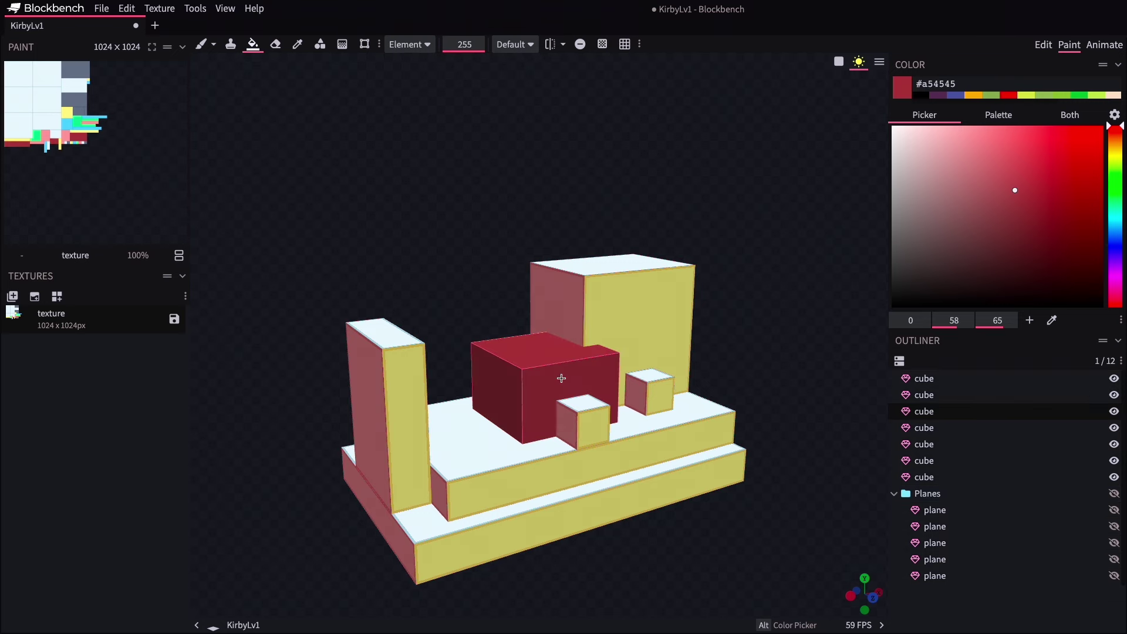
drag(766, 326, 759, 298)
Step: Fill the large cube with green #98b362 and both small cubes with orange #ffb625
click(991, 95)
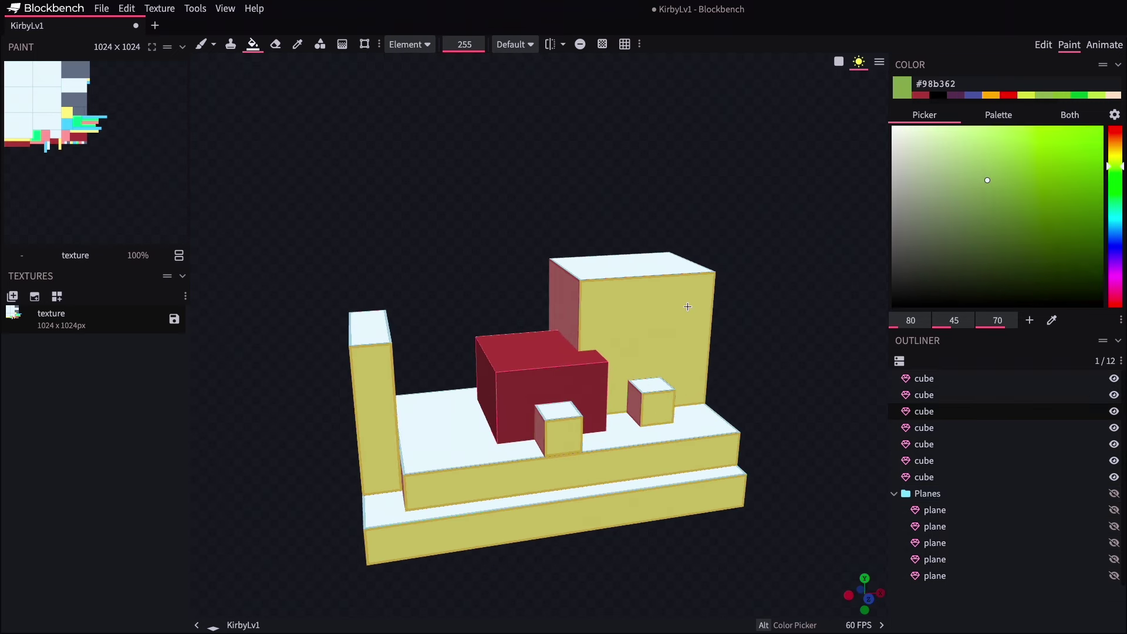
click(685, 307)
click(992, 95)
click(659, 403)
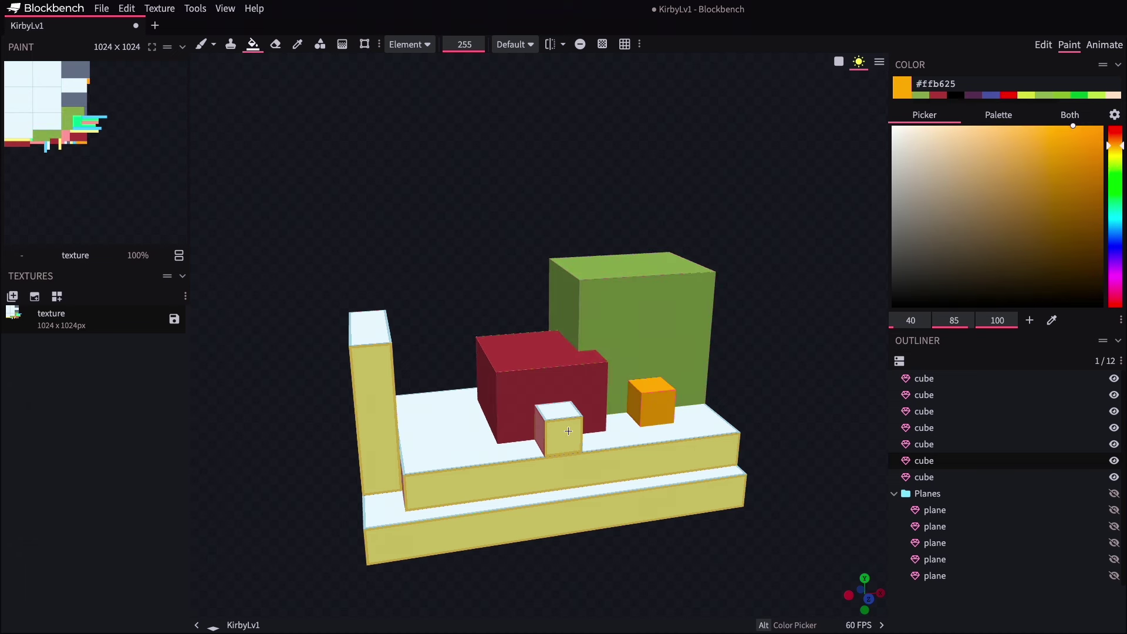
click(564, 433)
drag(734, 405, 695, 386)
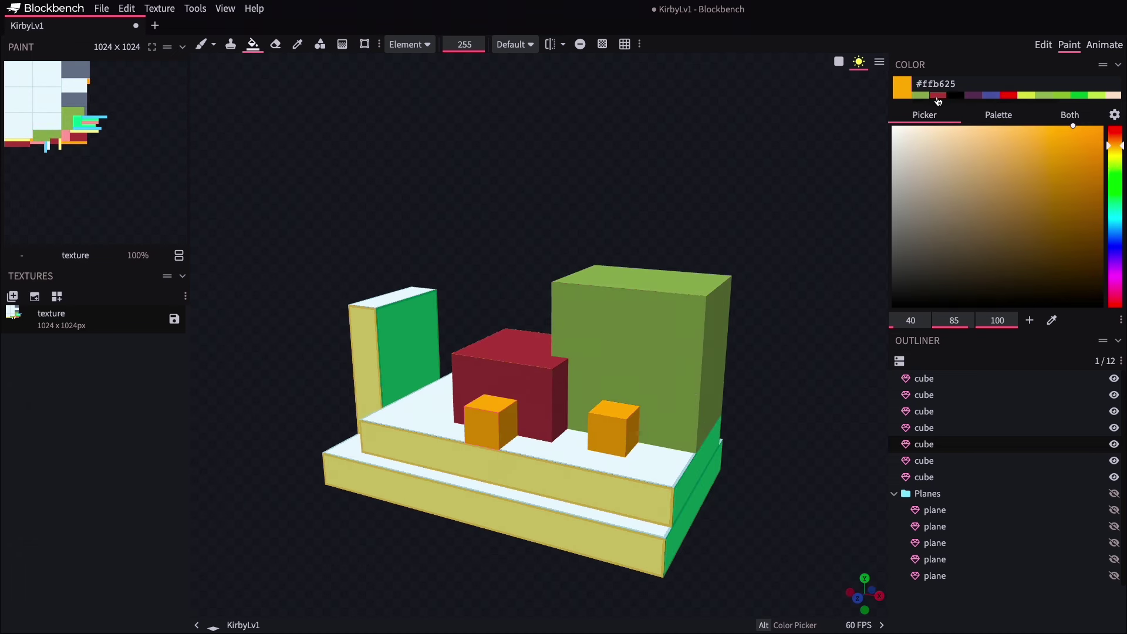
Step: Fill the tall column with blue, the raised platform with purple #5b355b, and the base with dark purple #382638
click(991, 95)
click(406, 358)
click(991, 95)
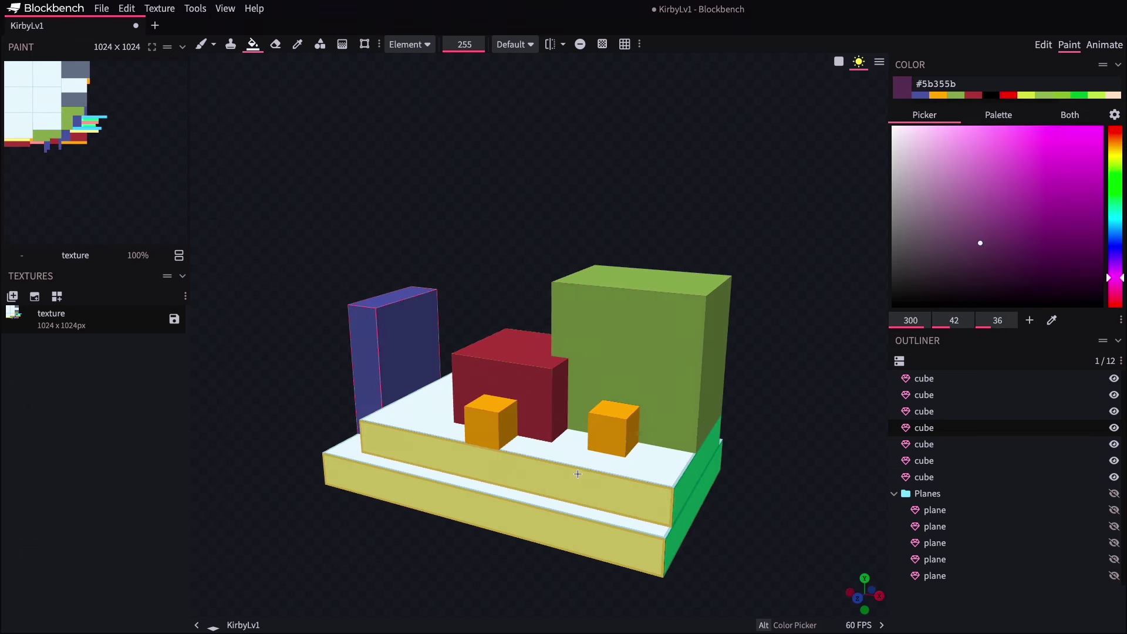
click(576, 467)
drag(497, 282, 597, 271)
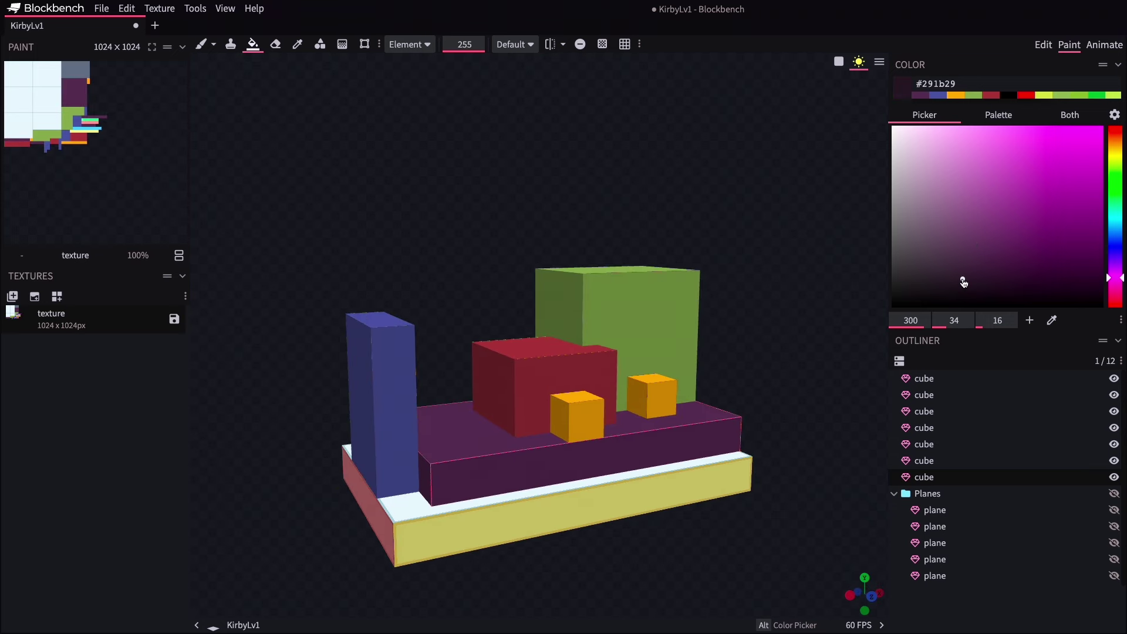
click(650, 493)
mouse_move(796, 424)
mouse_down()
mouse_move(649, 412)
mouse_move(796, 426)
mouse_up()
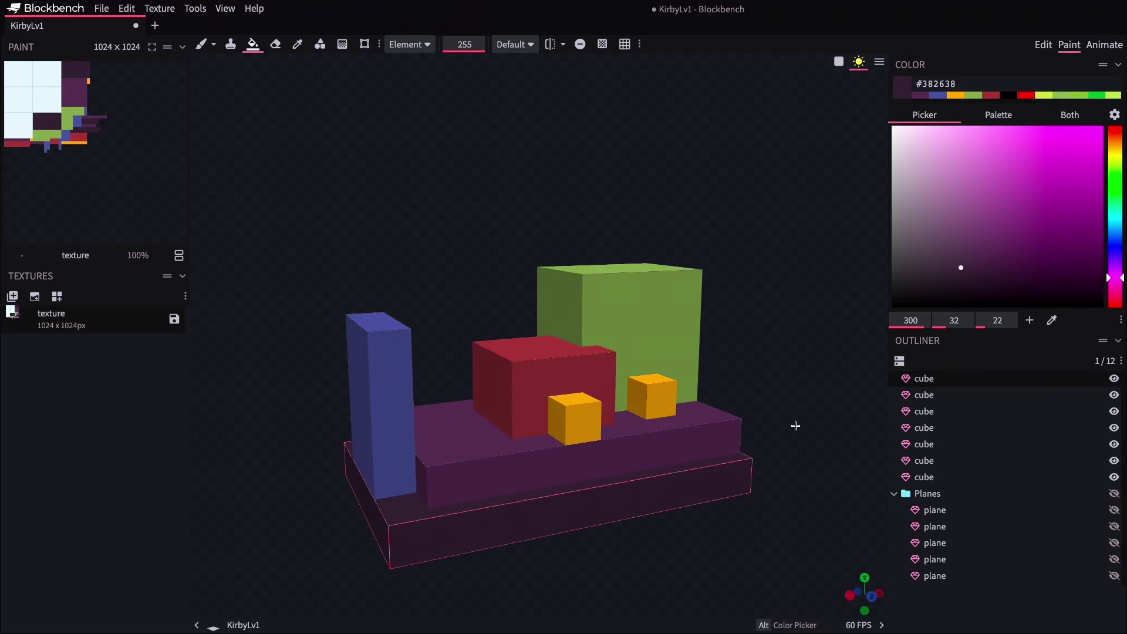
Step: Paint a letter F with the 1-pixel brush on the front faces of the green, red and two orange blocks
drag(776, 488, 772, 455)
scroll(773, 456, up, 5)
scroll(813, 448, down, 5)
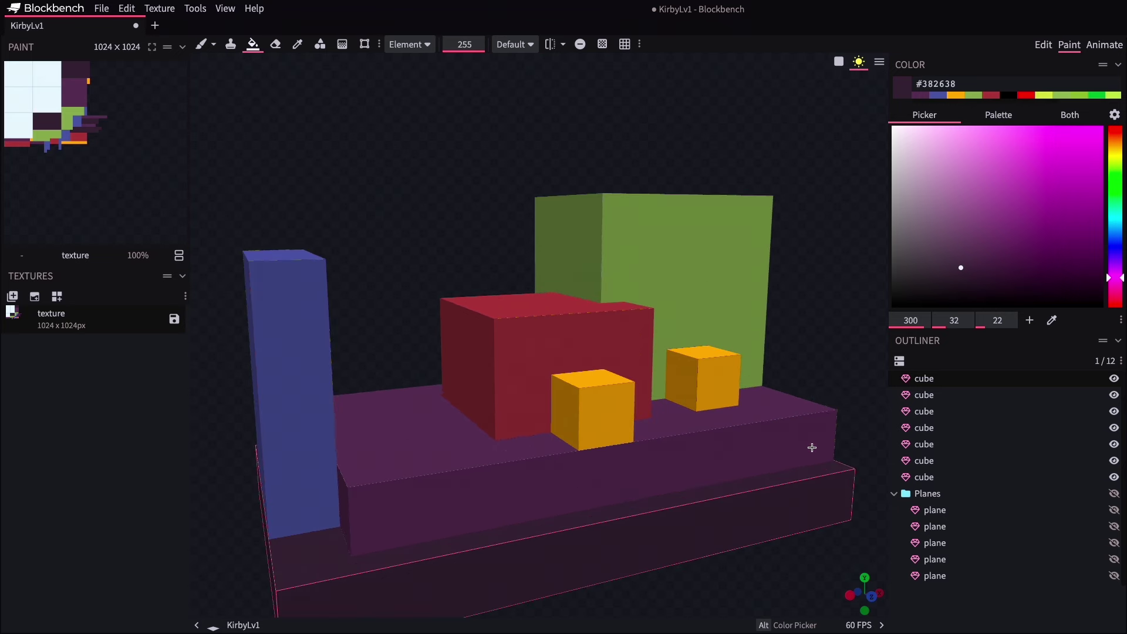
scroll(824, 362, up, 1)
mouse_move(823, 361)
mouse_down()
mouse_move(820, 342)
mouse_move(801, 342)
mouse_move(810, 357)
mouse_up()
key(b)
drag(674, 215, 674, 241)
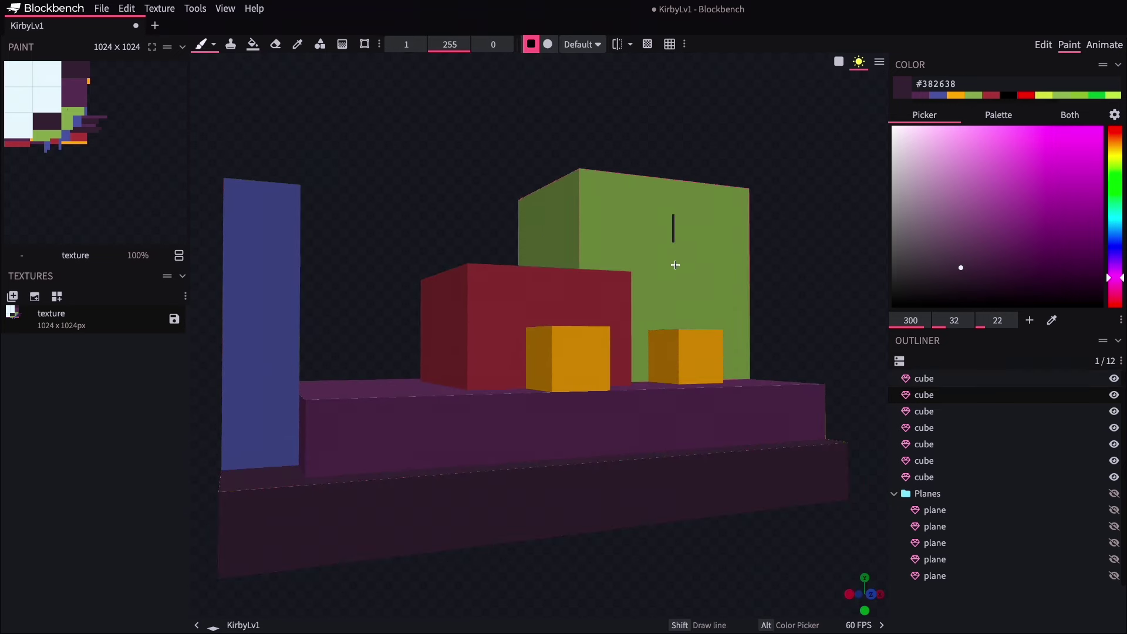
drag(538, 306, 537, 286)
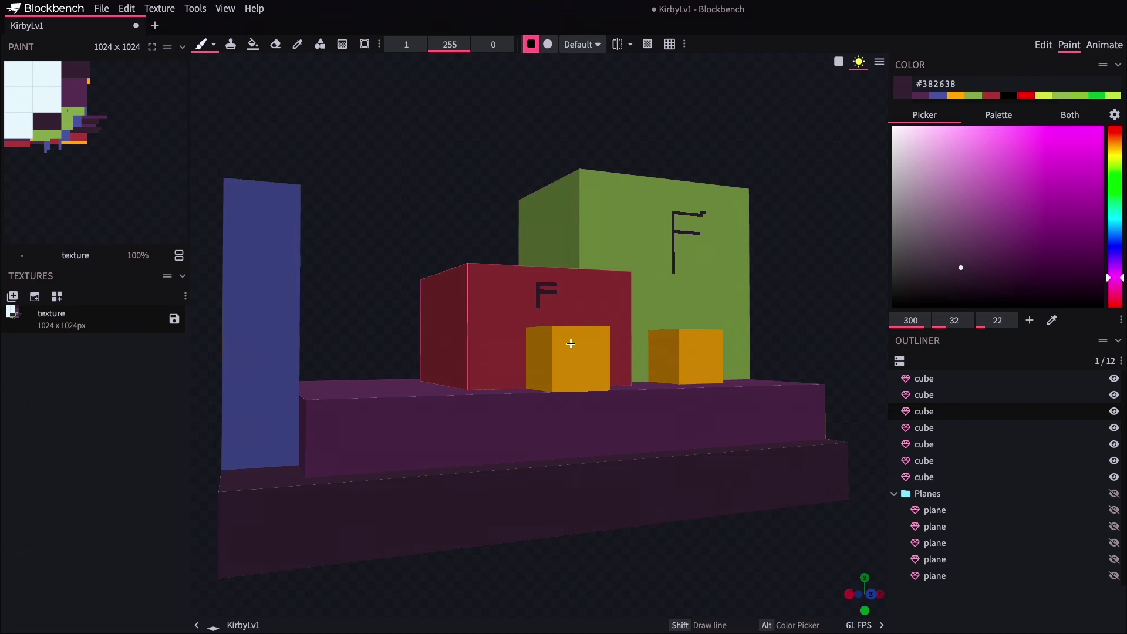
drag(570, 343, 573, 365)
drag(693, 361, 693, 342)
Step: Paint a letter F on the front of the purple platform and the blue column, and pick black as paint color
drag(559, 411, 557, 436)
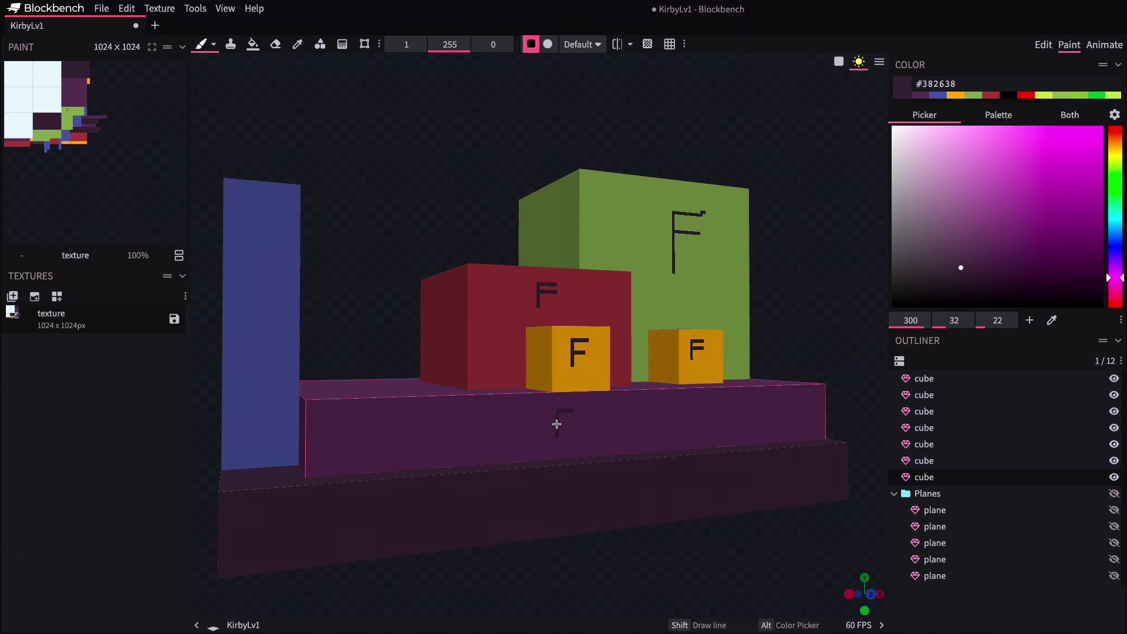
drag(251, 266, 251, 319)
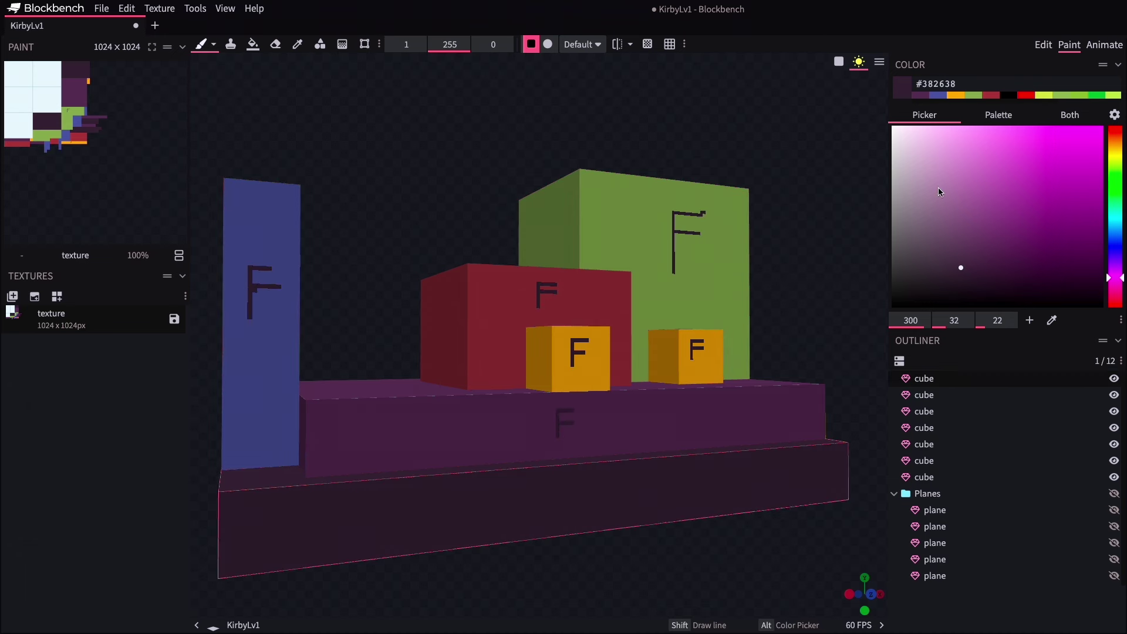
click(1011, 95)
drag(399, 335, 456, 307)
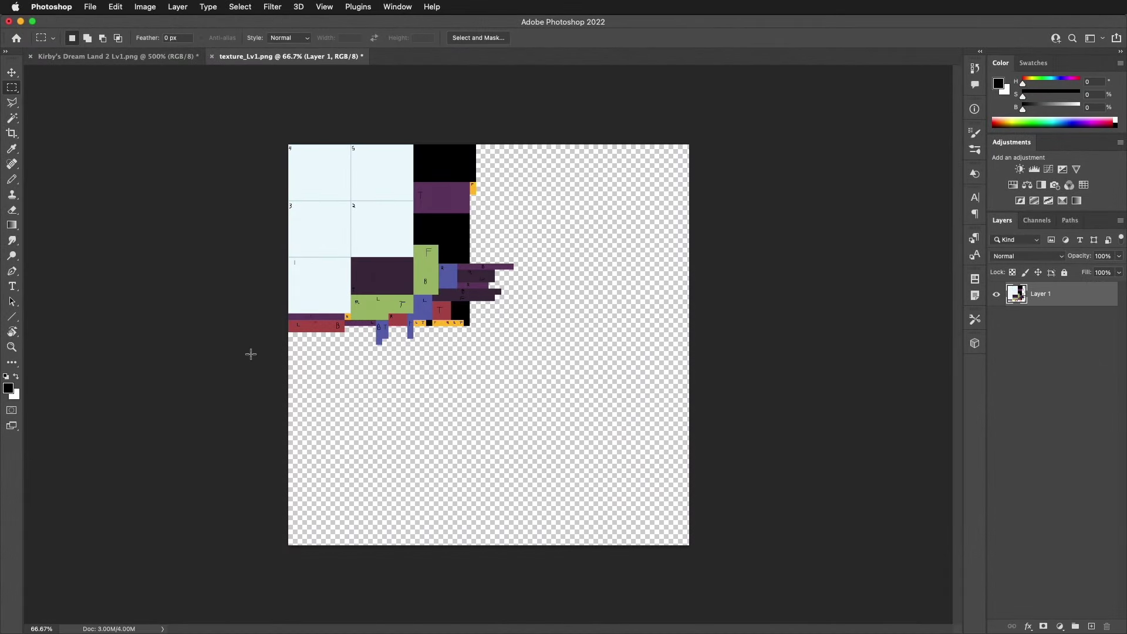
Step: Copy the Kirby's Dream Land 2 Lv1.png screenshot into texture_Lv1.png and align it over panel 4
click(166, 59)
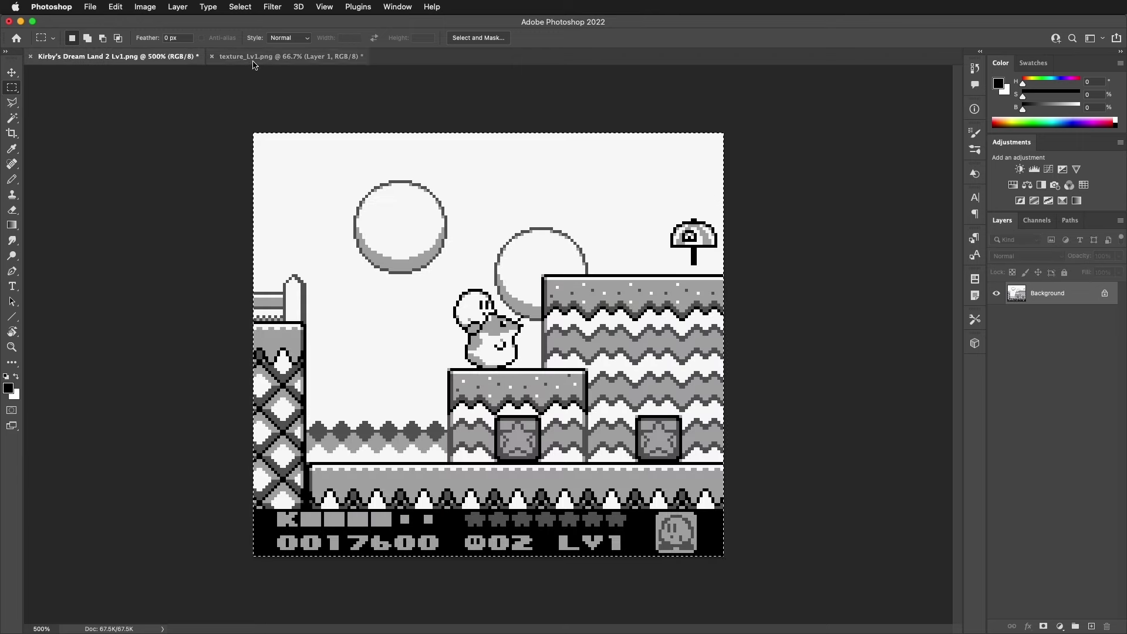
click(254, 58)
key(super+v)
super+drag(509, 357, 364, 205)
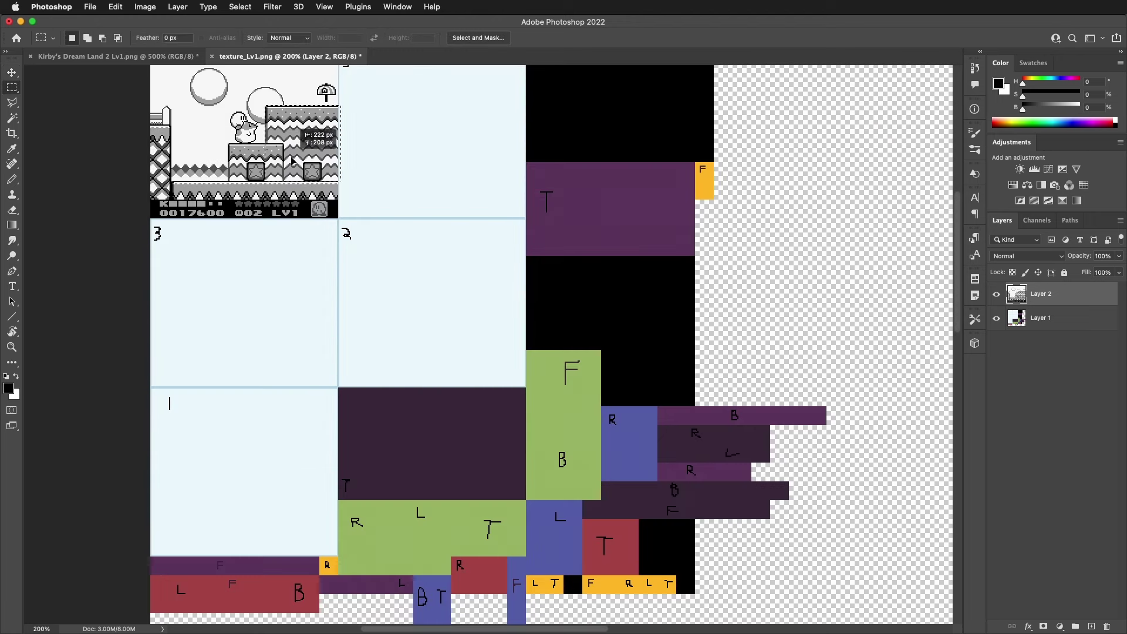
Step: Copy the screenshot's tall hill onto the green F face and cover its star block with a copied wave patch
key(super+c)
key(super+v)
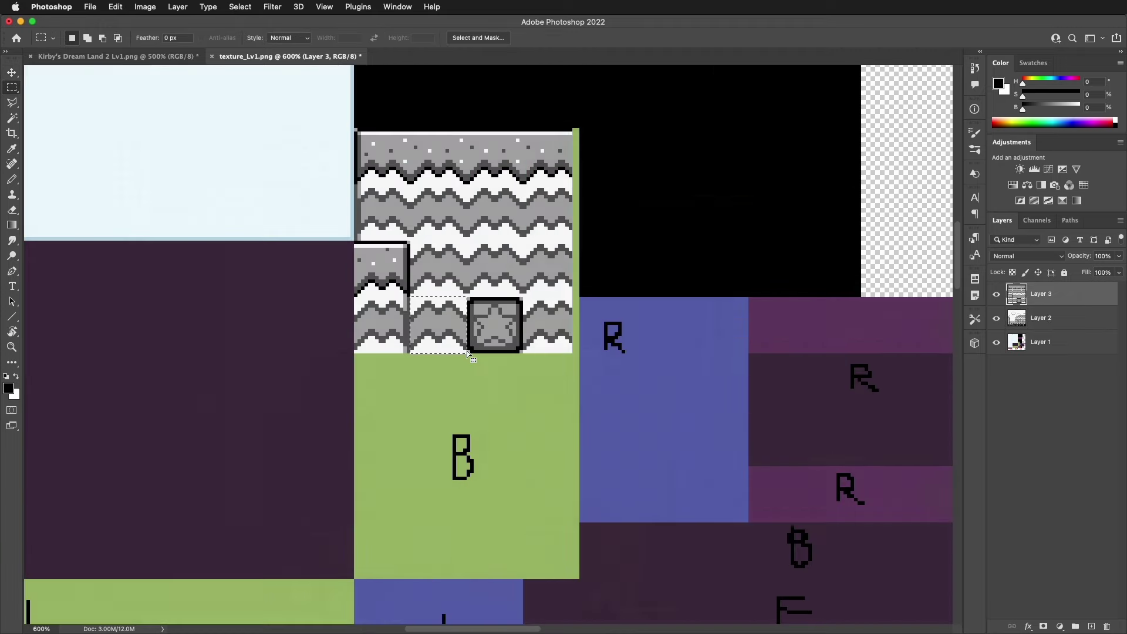
key(super+c)
key(super+v)
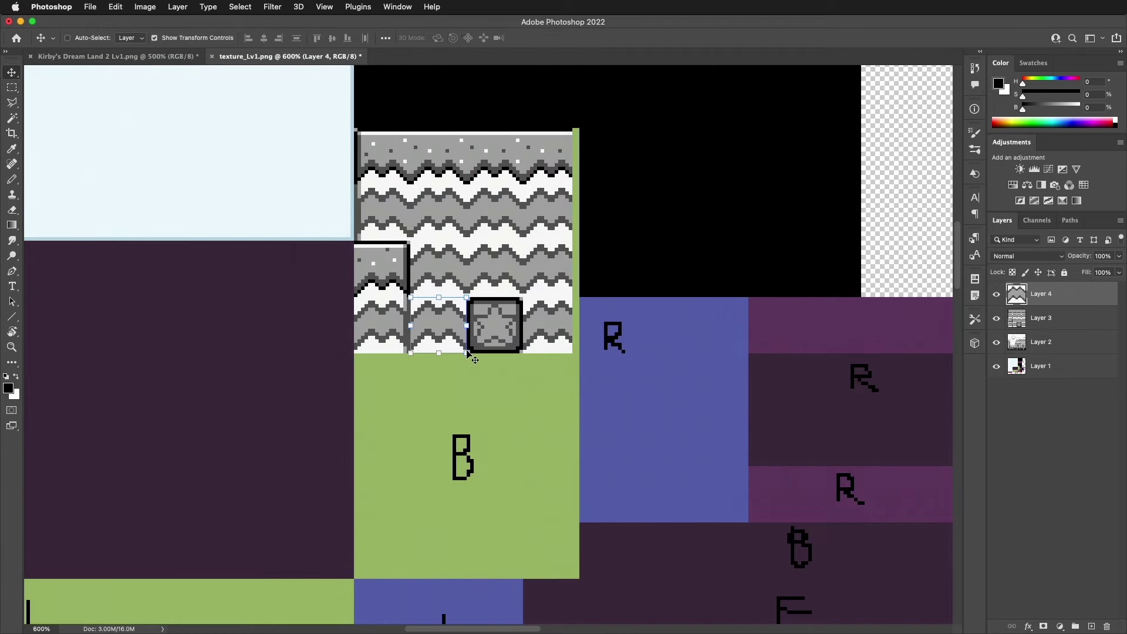
drag(468, 353, 487, 329)
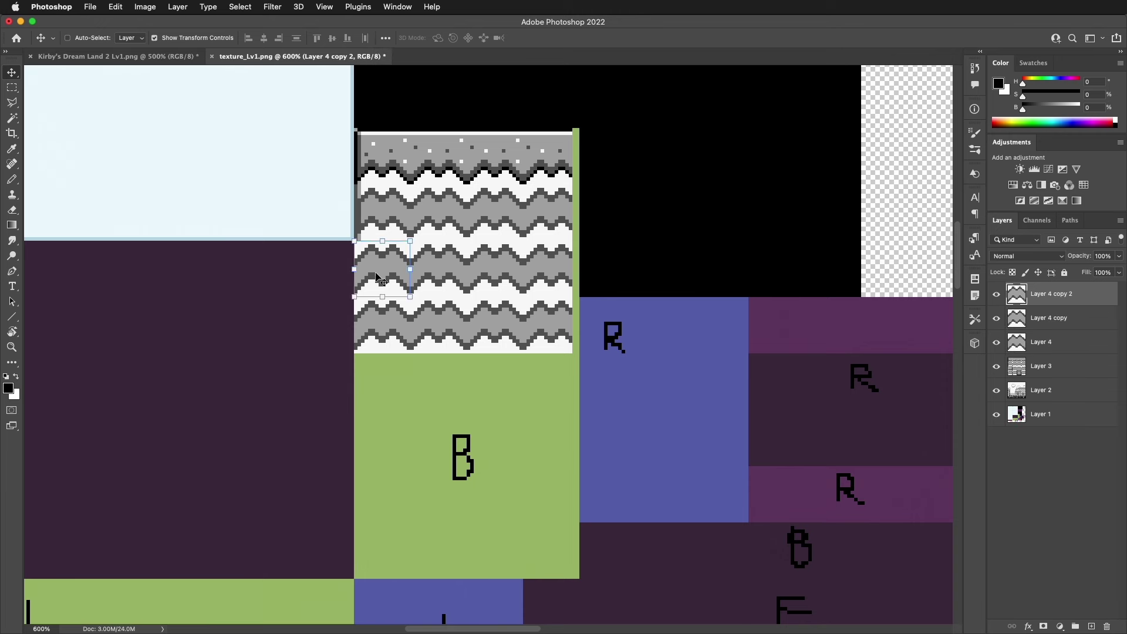
Step: Merge the wave patches into the hill layer and copy a section of the hill's left border 17 px downward
key(m)
key(super+e)
key(super+e)
key(super+e)
key(v)
drag(369, 214, 369, 222)
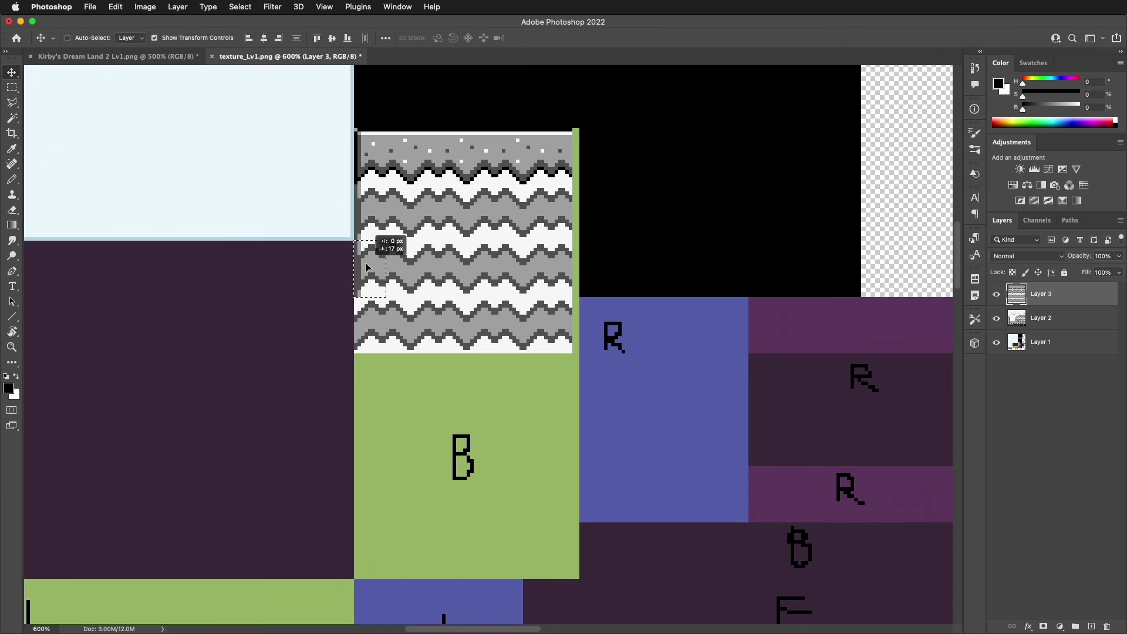
key(m)
click(362, 341)
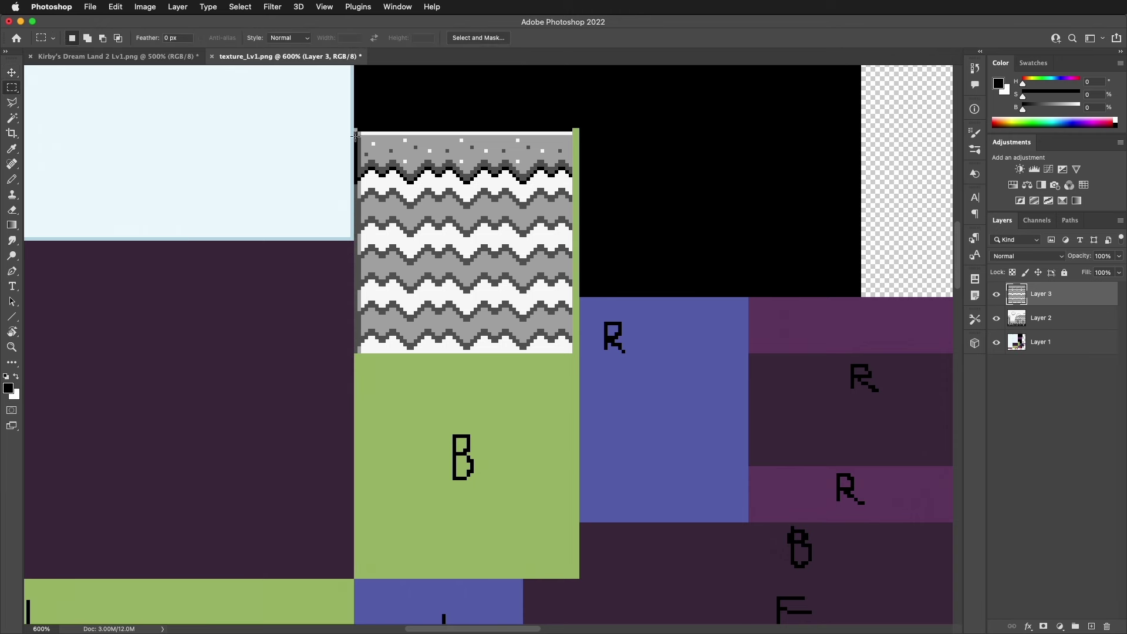
Step: Copy the hill's left border strip, flip it horizontally and place it along the hill's right edge
drag(358, 350, 356, 351)
right_click(357, 351)
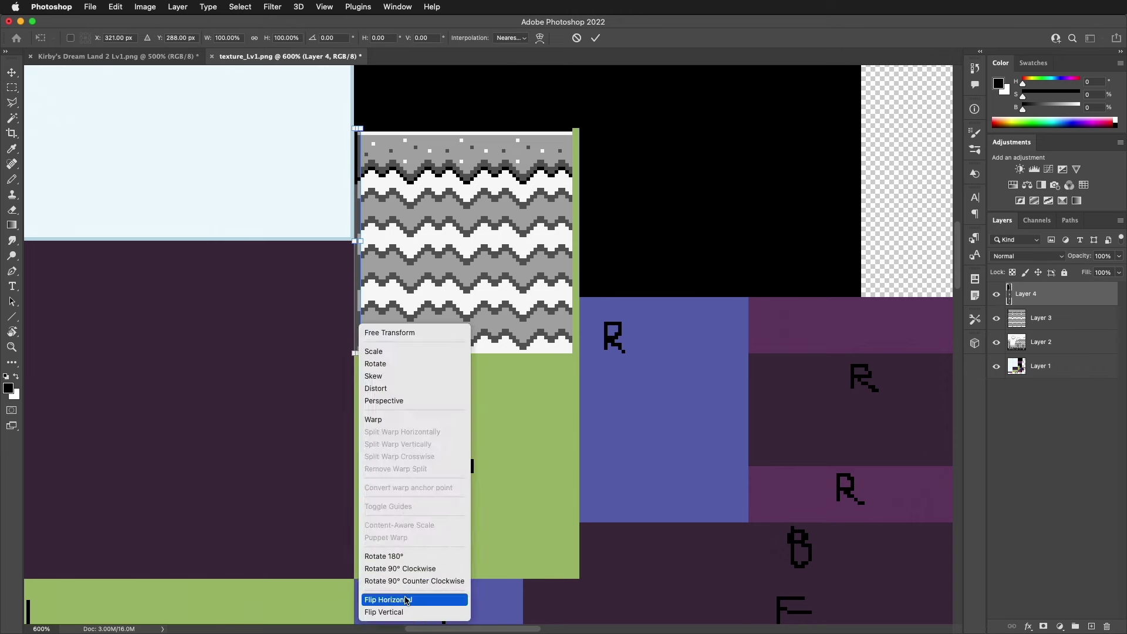
click(411, 601)
key(v)
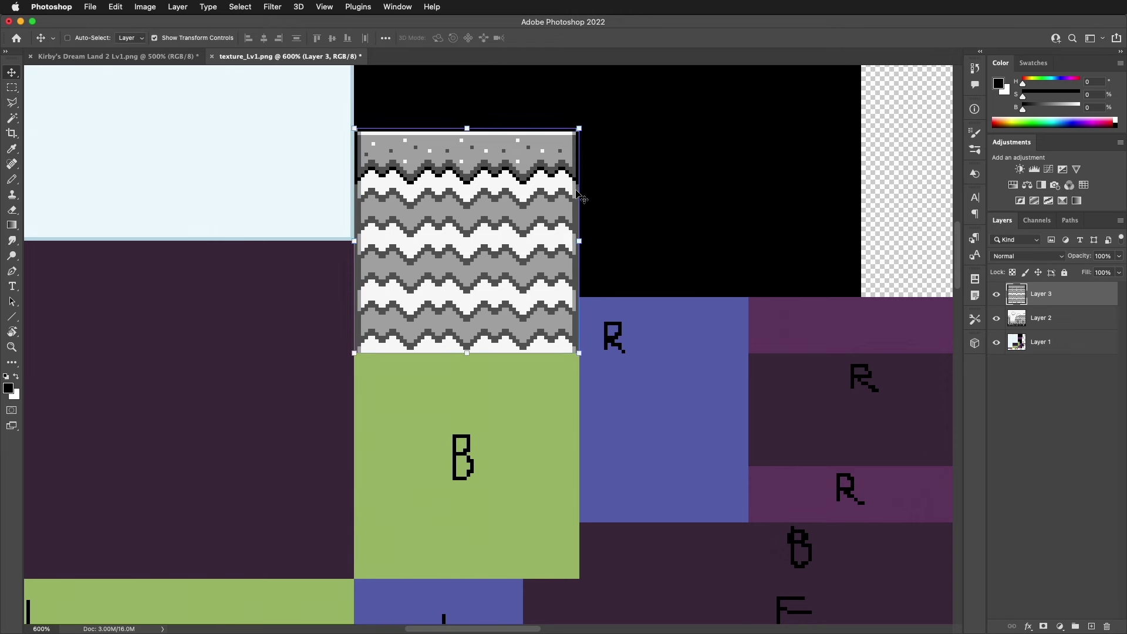
Step: Duplicate the hill texture onto the green B, L and R faces and add a new layer for painting
alt+drag(505, 196, 502, 420)
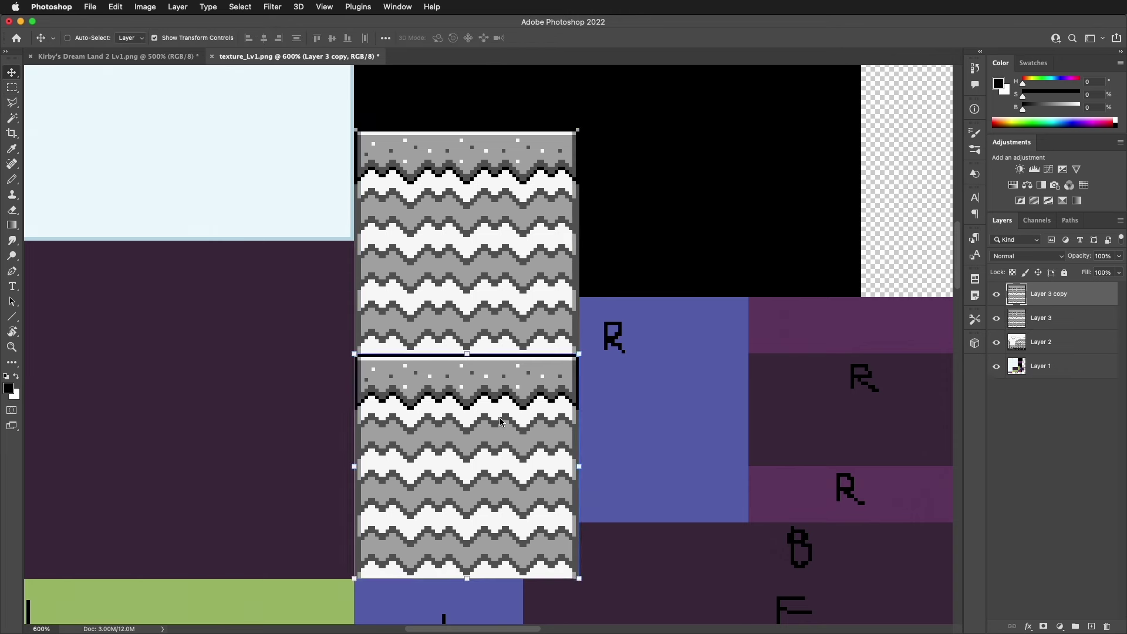
key(m)
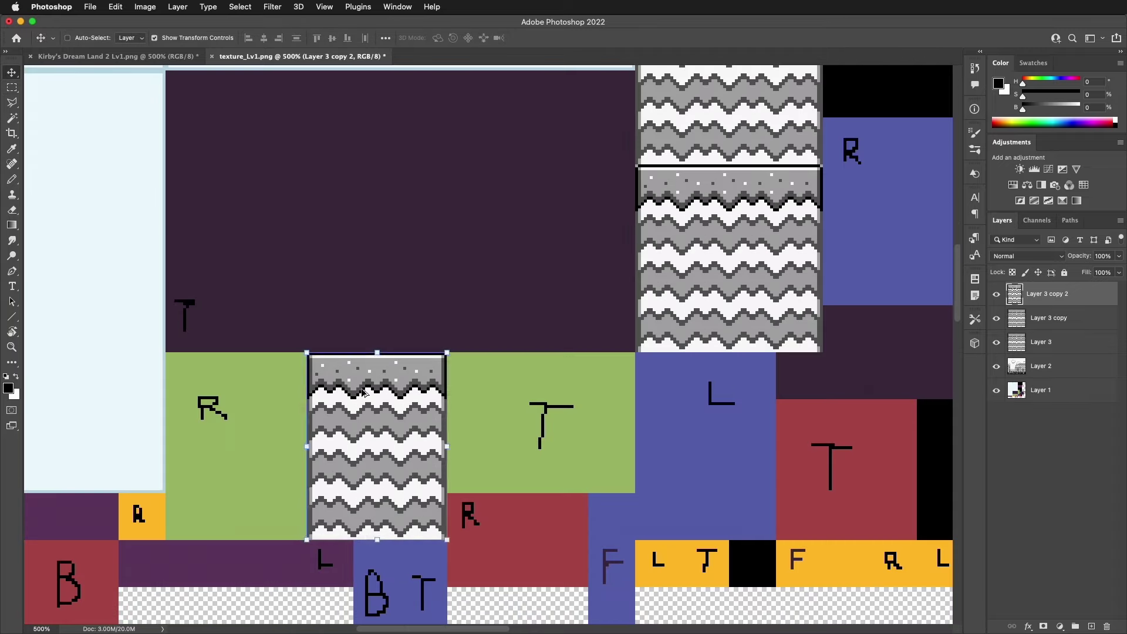
ctrl+alt+drag(378, 405, 239, 405)
key(b)
key(super+shift+alt+n)
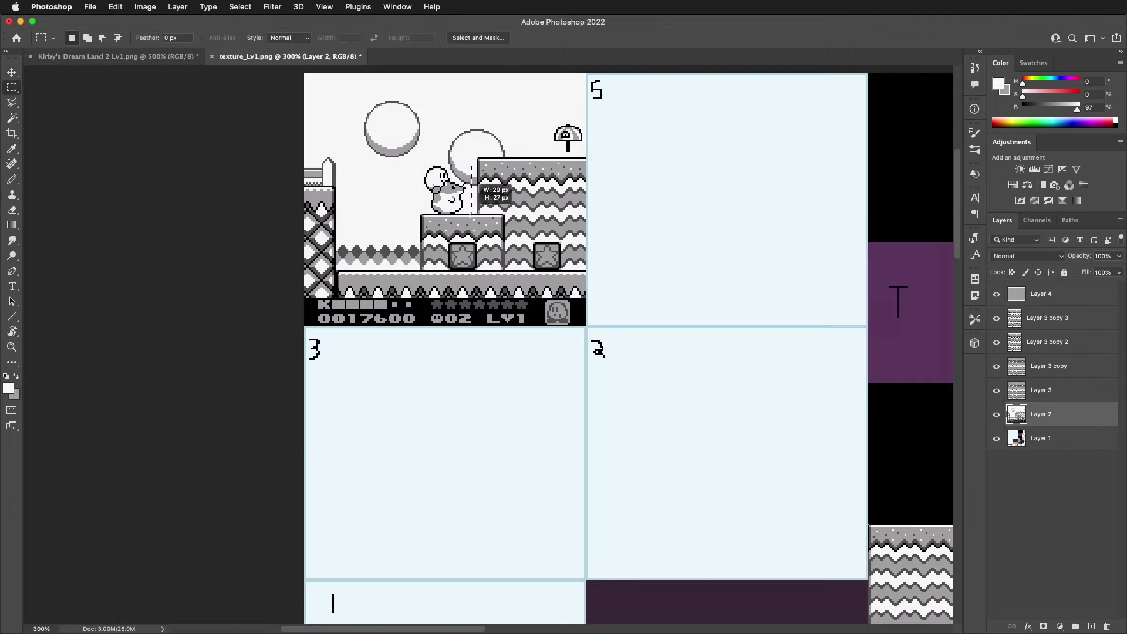
Step: Place a copy of the Kirby-and-hamster sprite on panel 3 and erase the background around it
key(v)
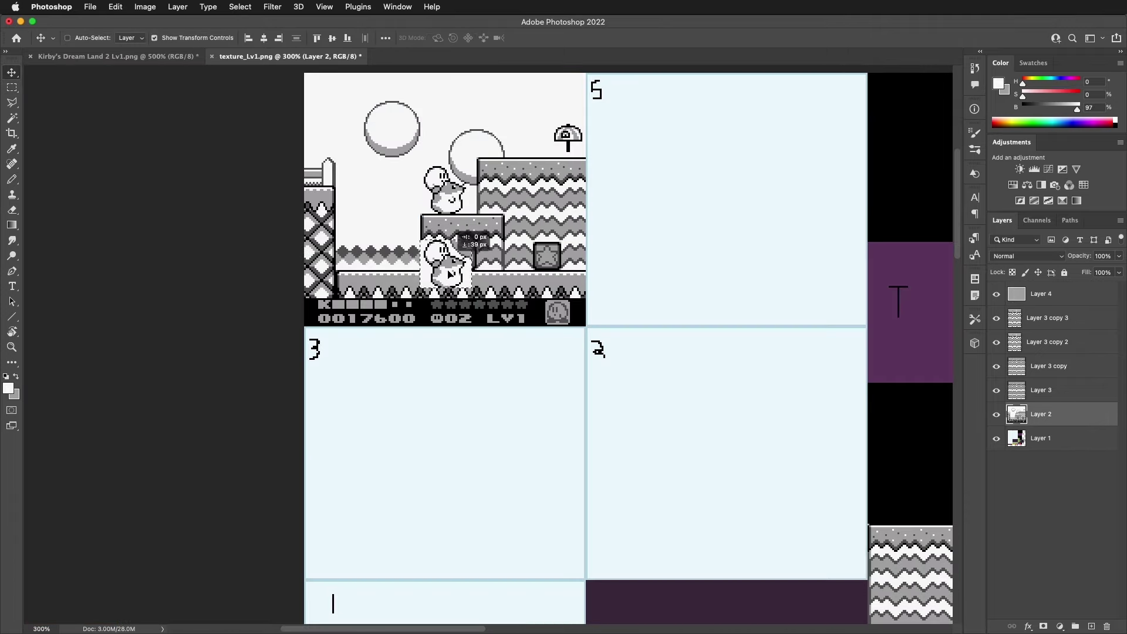
drag(450, 274, 437, 444)
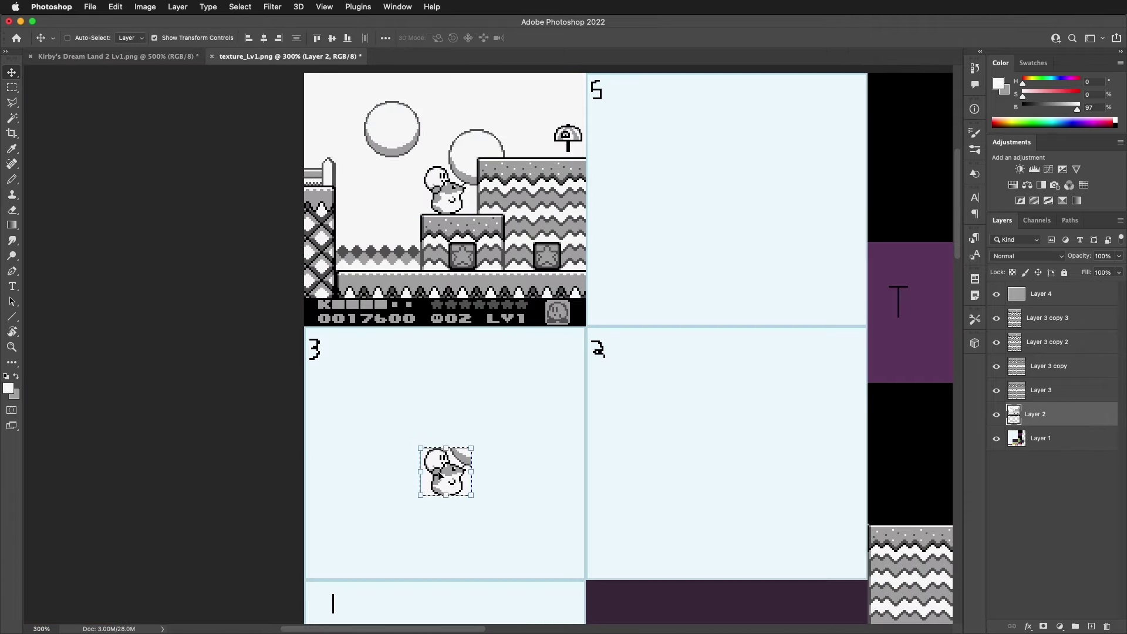
key(w)
alt+scroll(441, 473, up, 4)
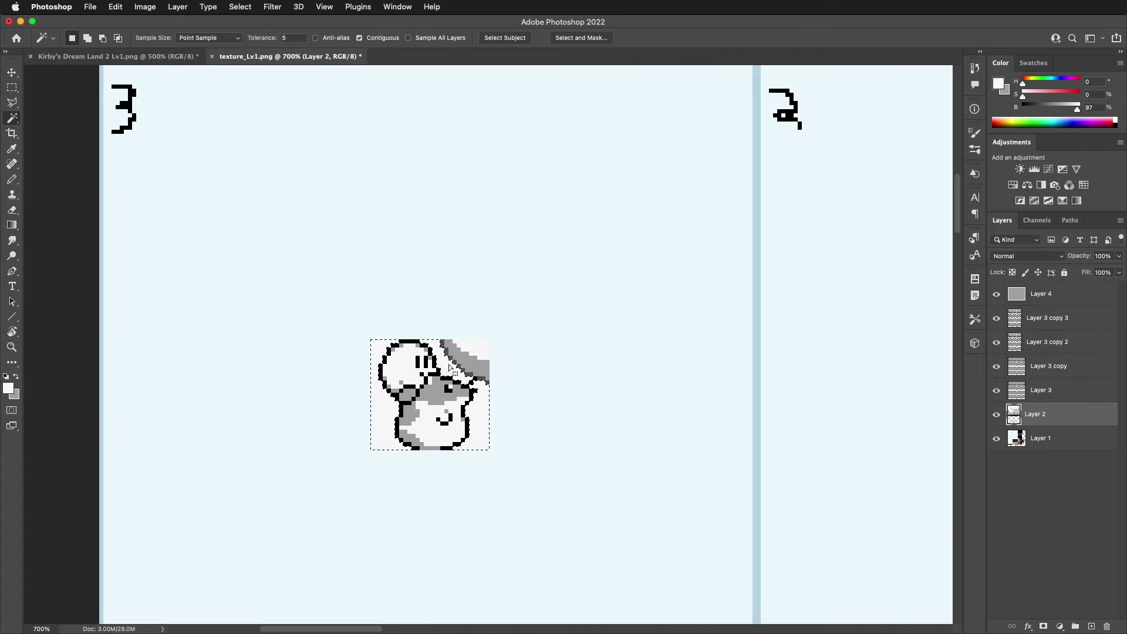
key(super+d)
key(e)
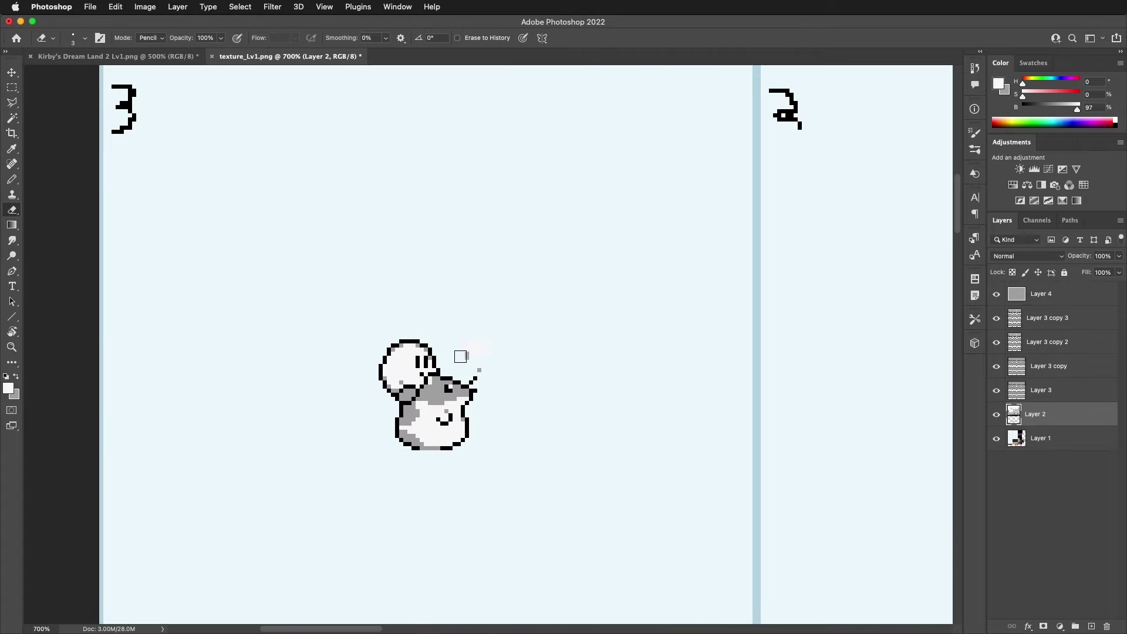
Step: Duplicate the star block tile across the orange block faces
key(v)
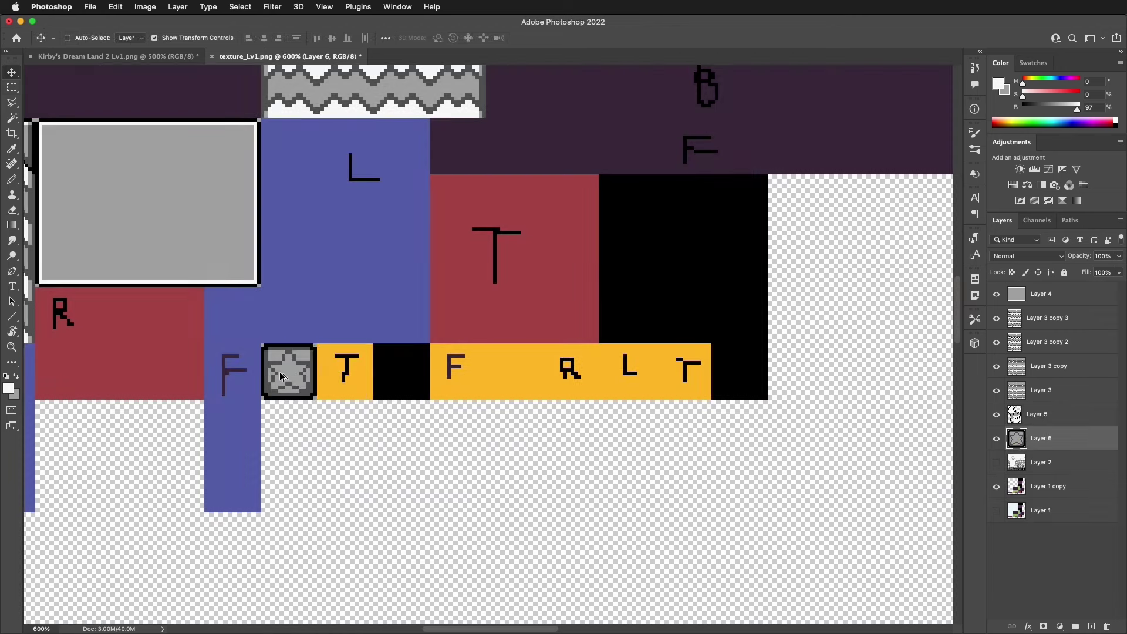
alt+drag(282, 376, 461, 374)
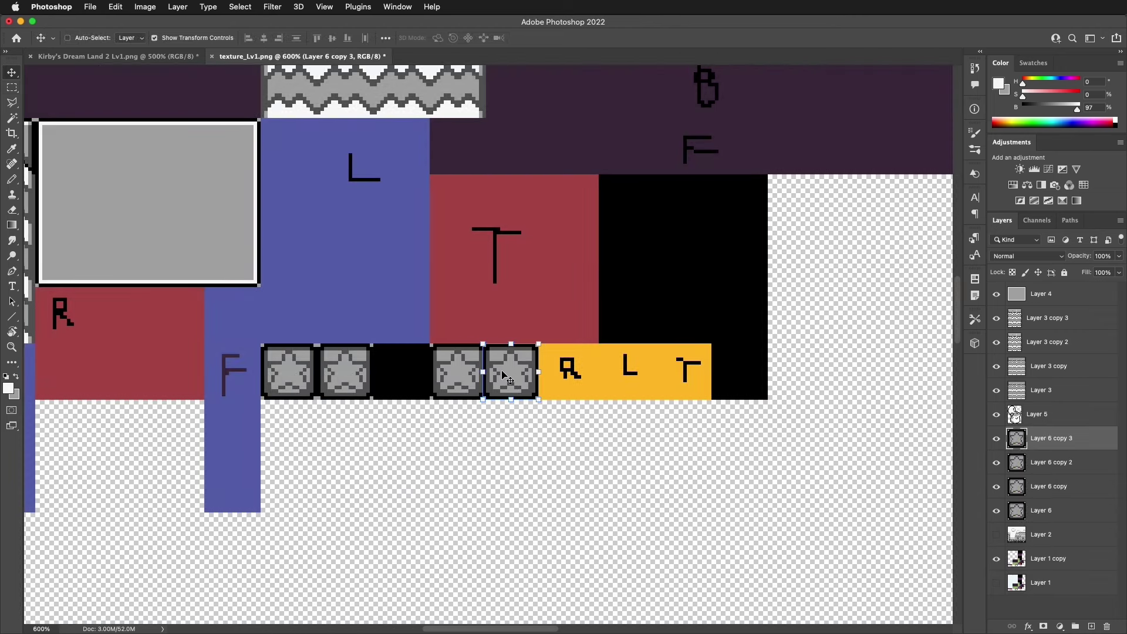
alt+drag(503, 375, 661, 376)
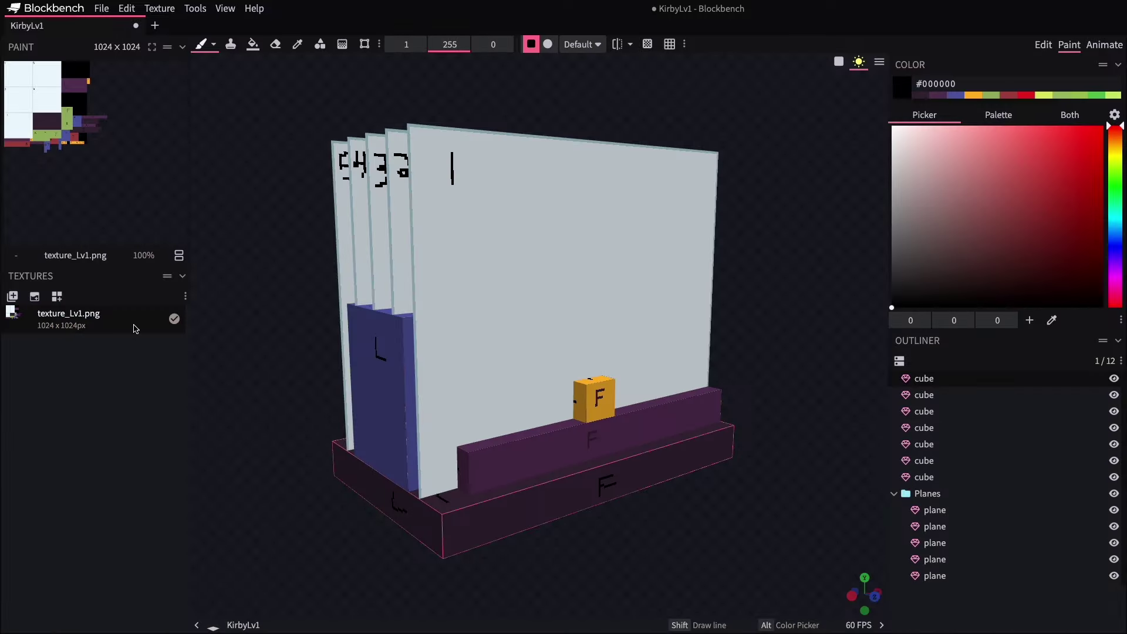
Step: In Blockbench, replace the model's texture file with texture_Lv1_v1.png and inspect the textured model
right_click(135, 328)
click(175, 549)
scroll(448, 365, down, 1)
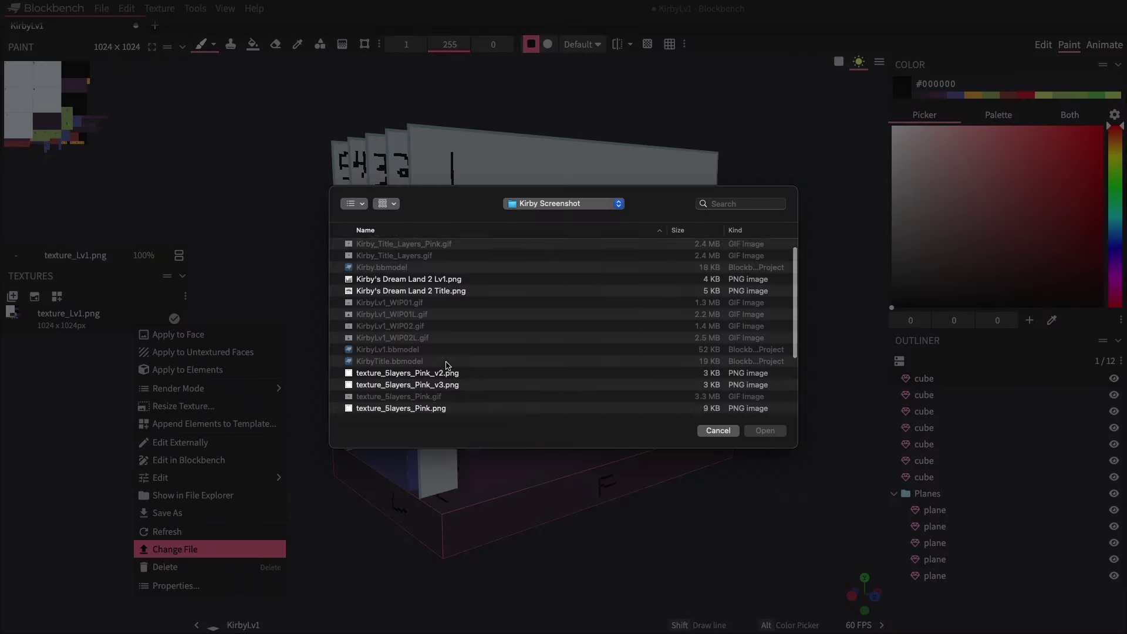
scroll(440, 369, down, 4)
click(763, 430)
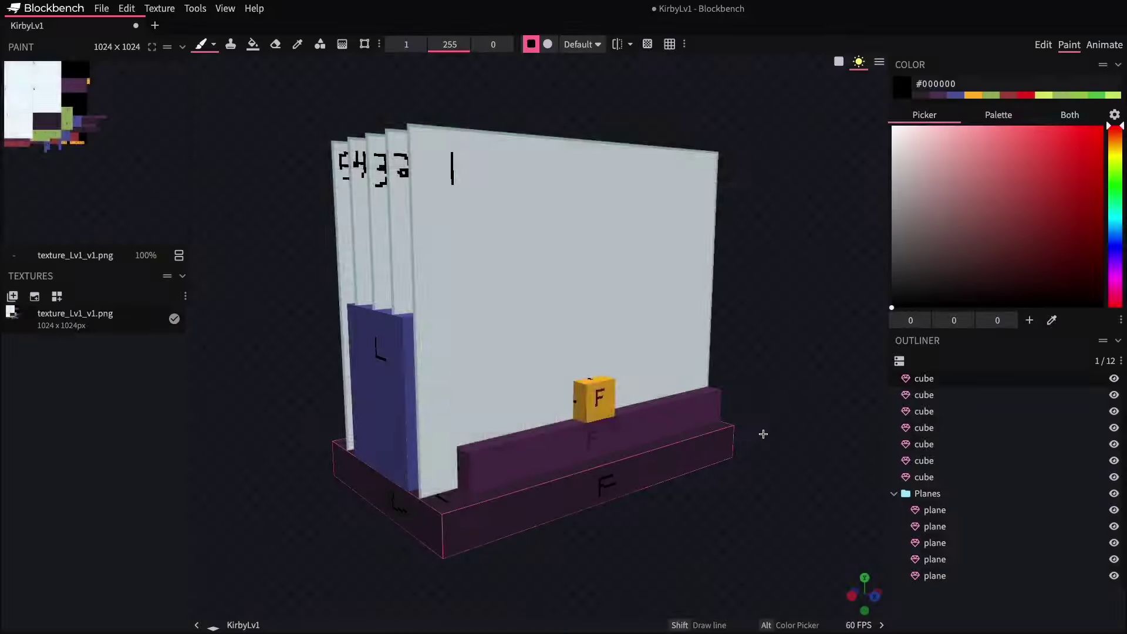
mouse_move(778, 373)
mouse_down()
mouse_move(648, 372)
mouse_move(776, 366)
mouse_up()
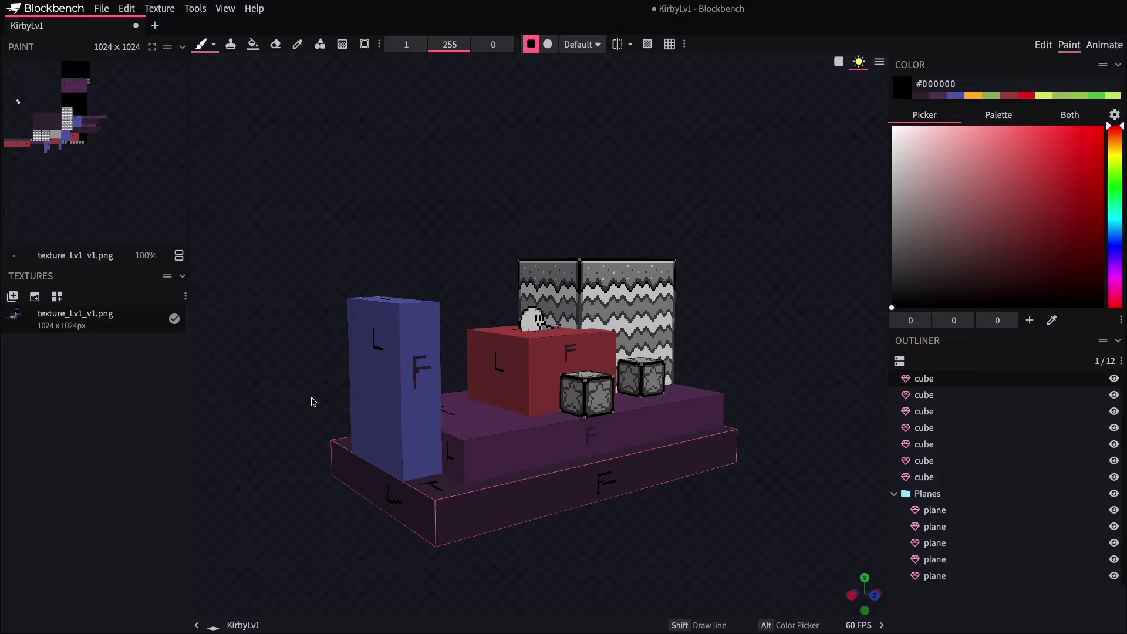
mouse_move(313, 402)
mouse_down()
mouse_move(581, 395)
mouse_move(244, 390)
mouse_move(244, 408)
mouse_move(297, 393)
mouse_up()
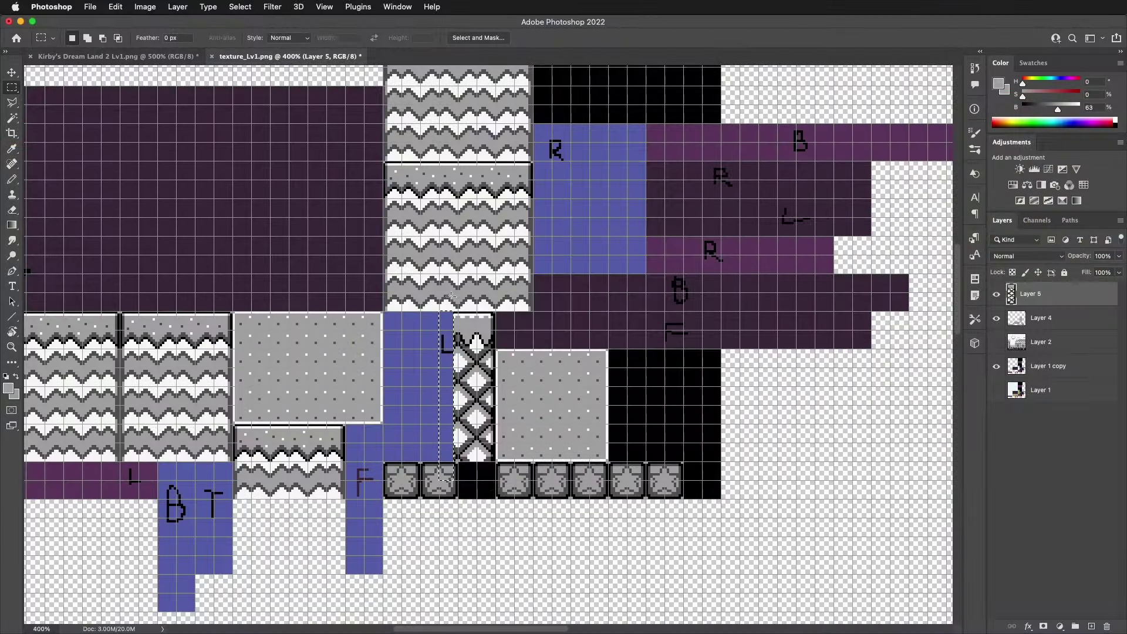
Step: In Photoshop, fit the lattice pattern to the blue column faces and place the score bar on the base's F face
key(v)
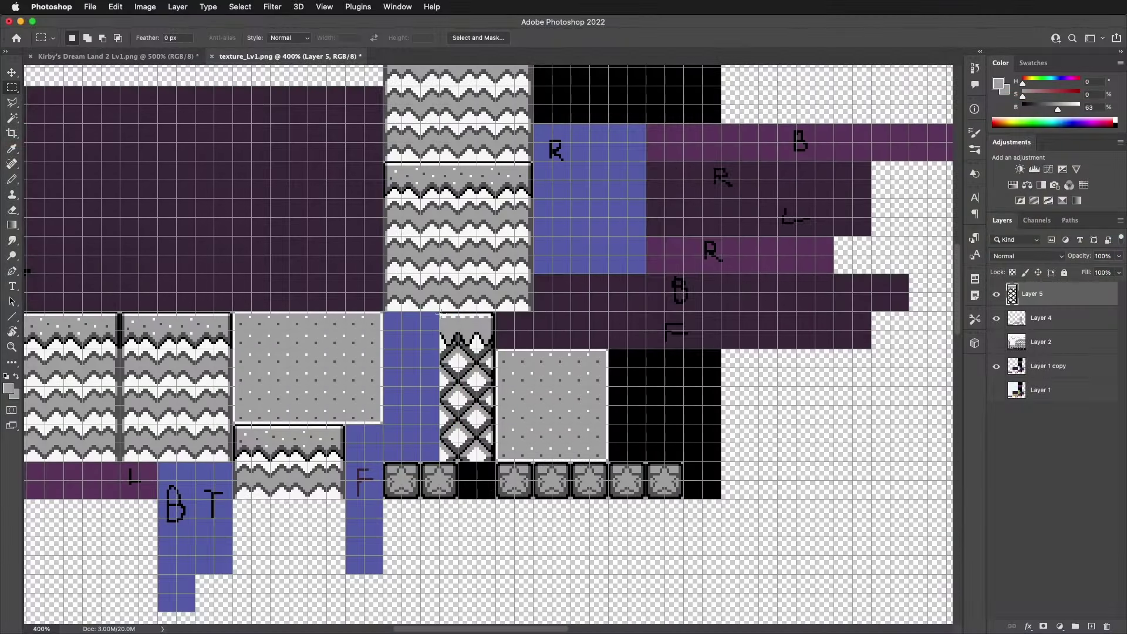
key(v)
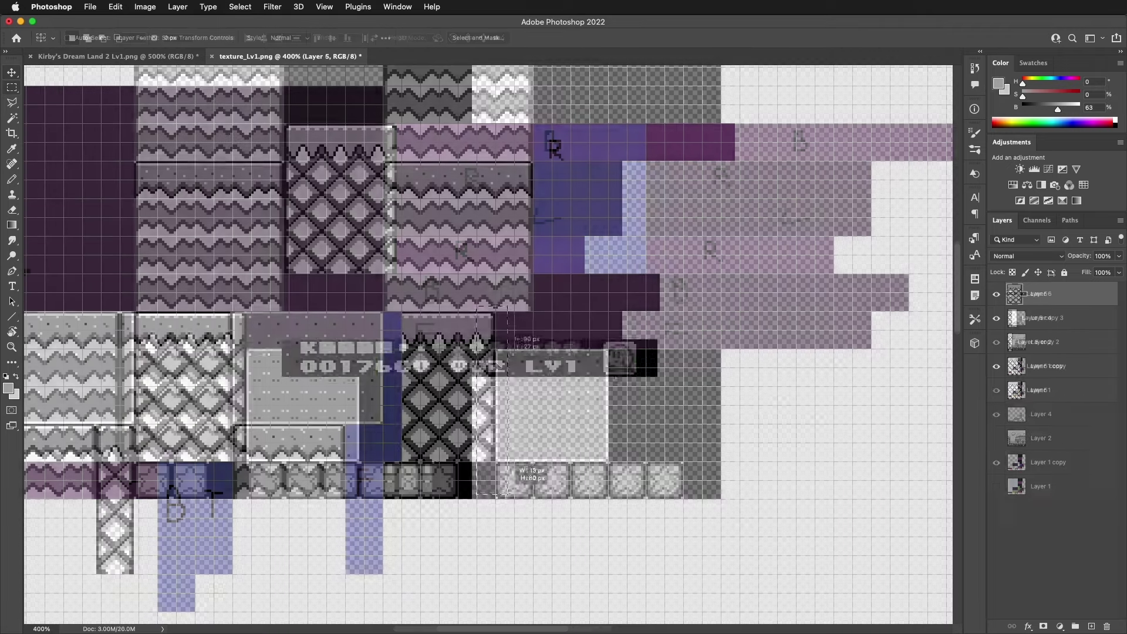
drag(498, 365, 446, 302)
key(ctrl+j)
key(m)
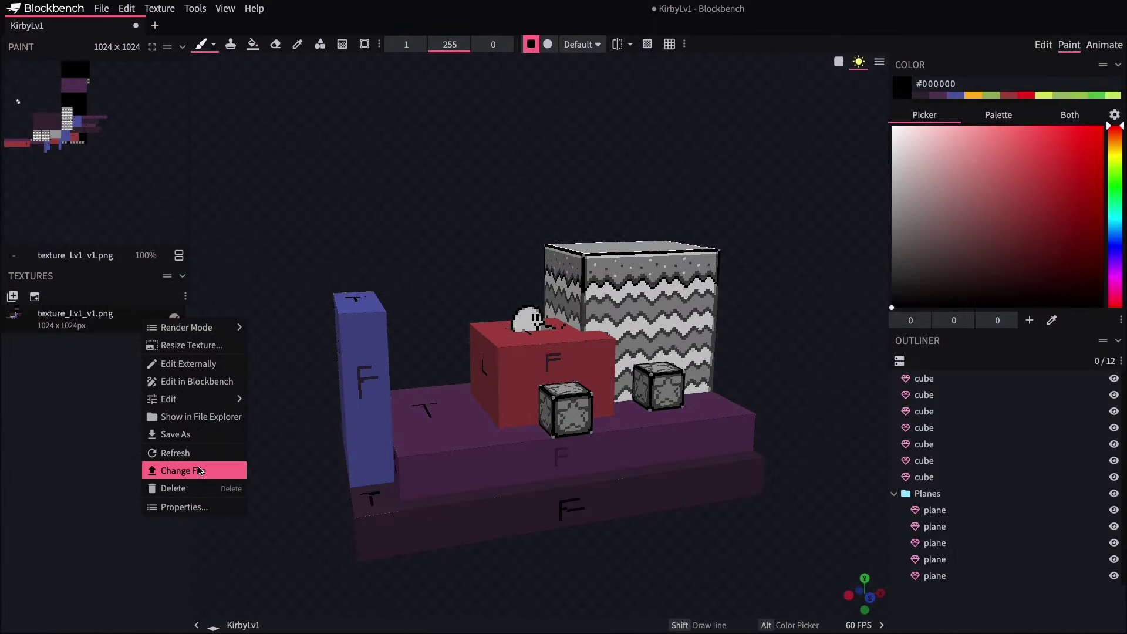
Step: In Blockbench, replace the model's texture file with texture_Lv1_v2.png and inspect the updated model
click(183, 470)
scroll(452, 399, down, 5)
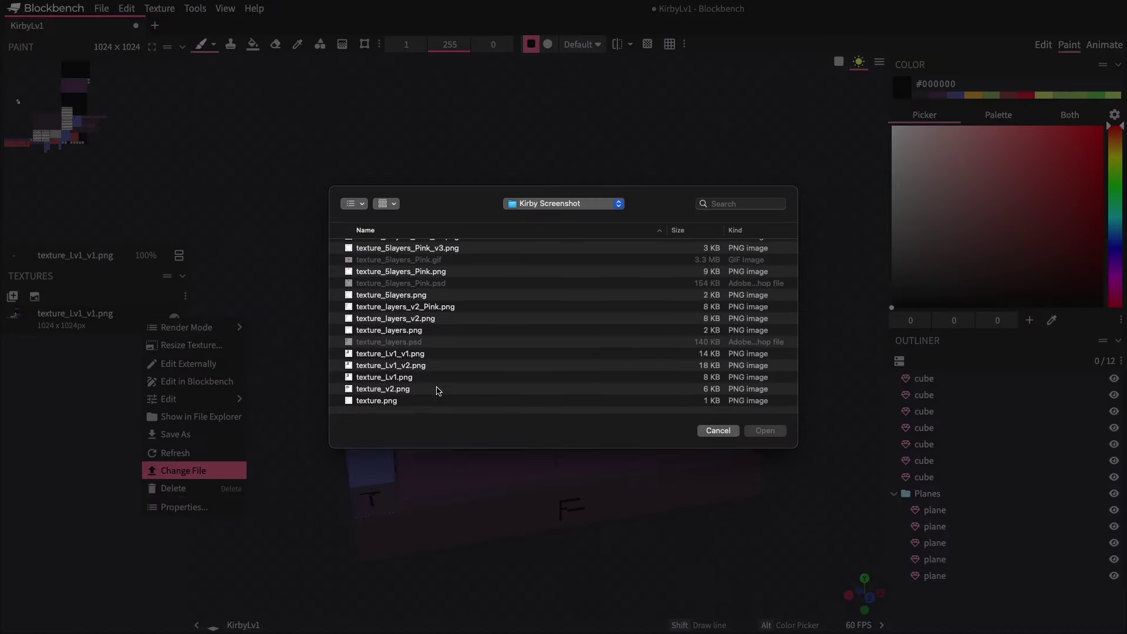
click(464, 367)
click(757, 431)
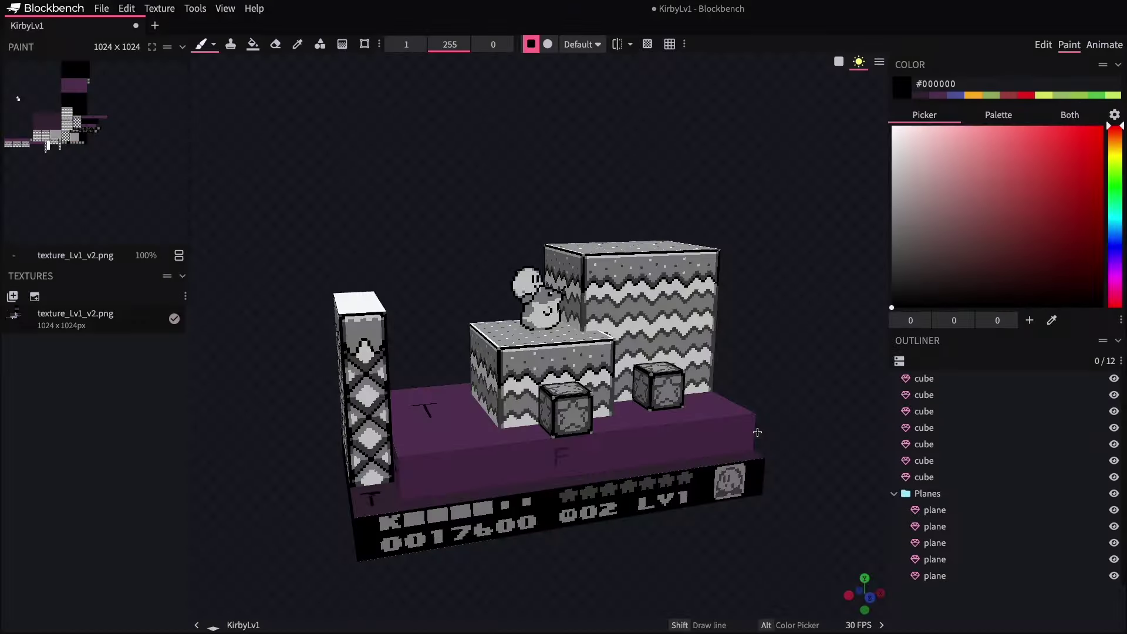
mouse_move(796, 368)
mouse_down()
mouse_move(754, 327)
mouse_move(699, 350)
mouse_move(796, 358)
mouse_up()
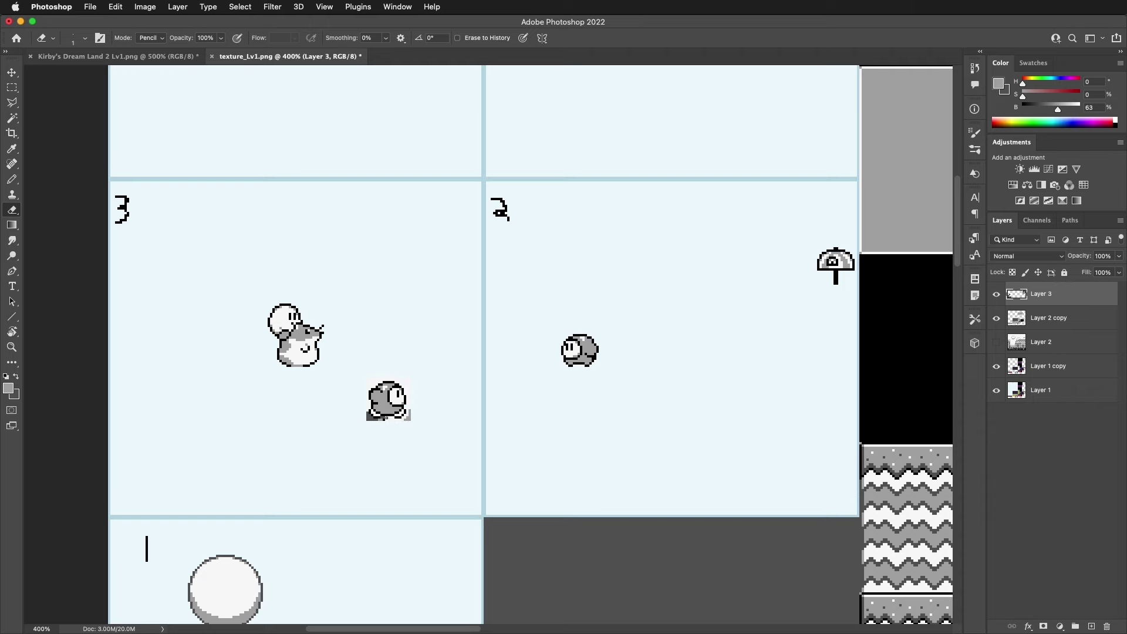
Step: In Photoshop's texture_Lv1.png, move the grey character sprite on panel 3 onto the hamster sprite
key(v)
drag(434, 415, 342, 361)
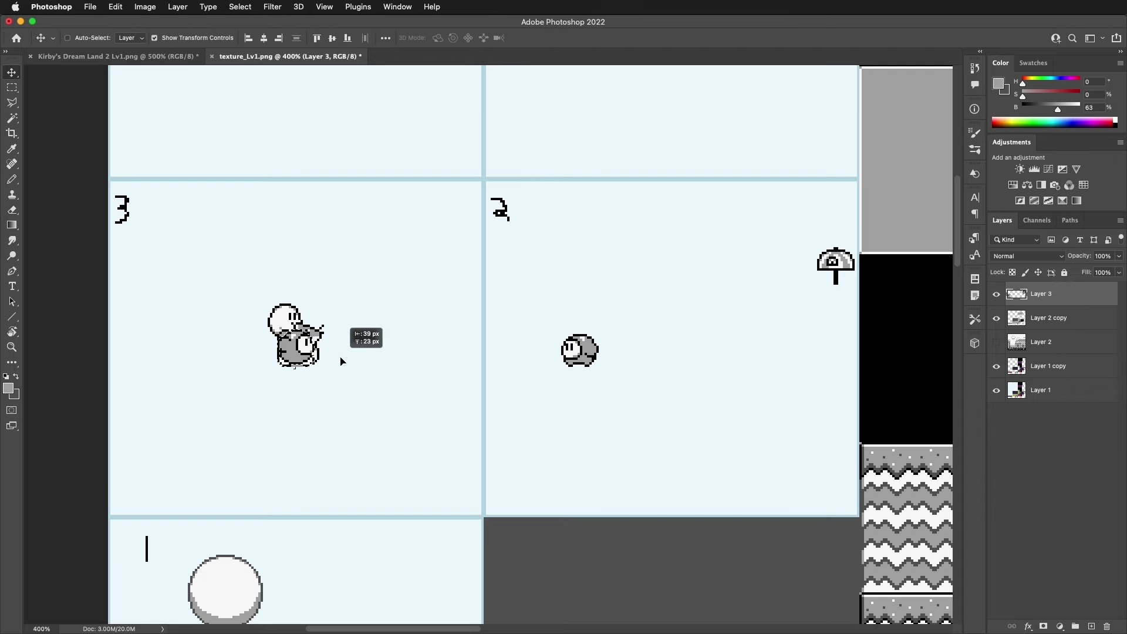